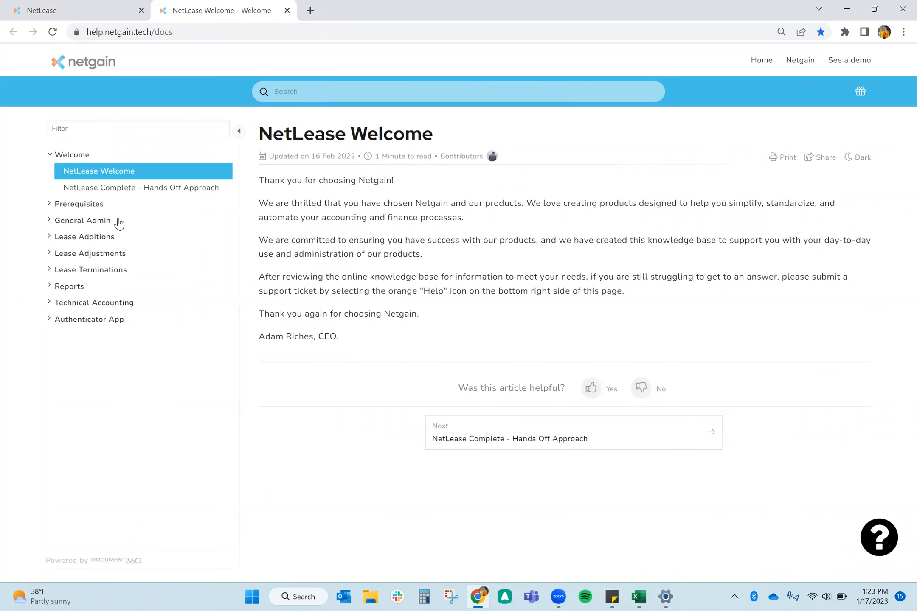
# Step: Expand the Technical Accounting topics in the knowledge base and switch to NetLease to view the lease list
pyautogui.click(137, 252)
pyautogui.click(135, 307)
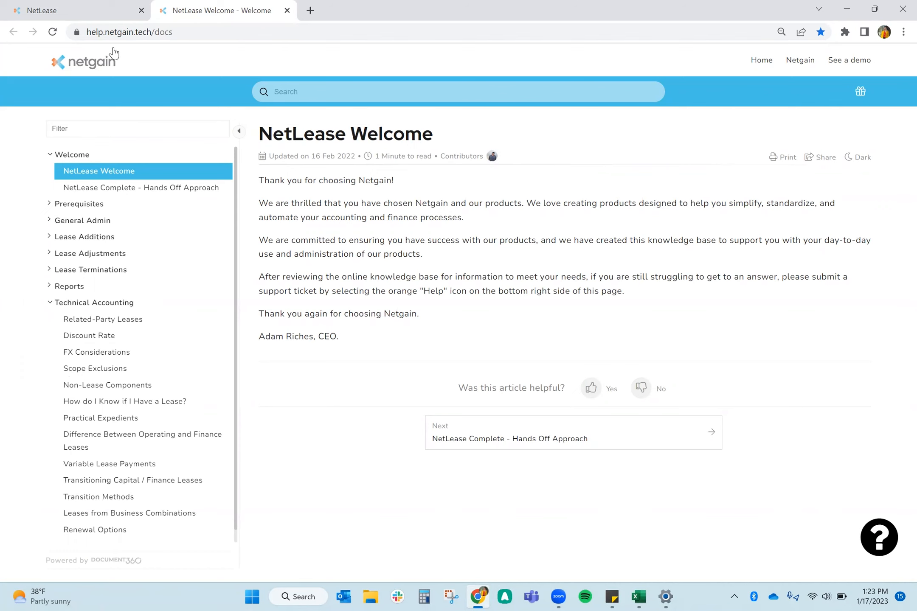
pyautogui.click(76, 12)
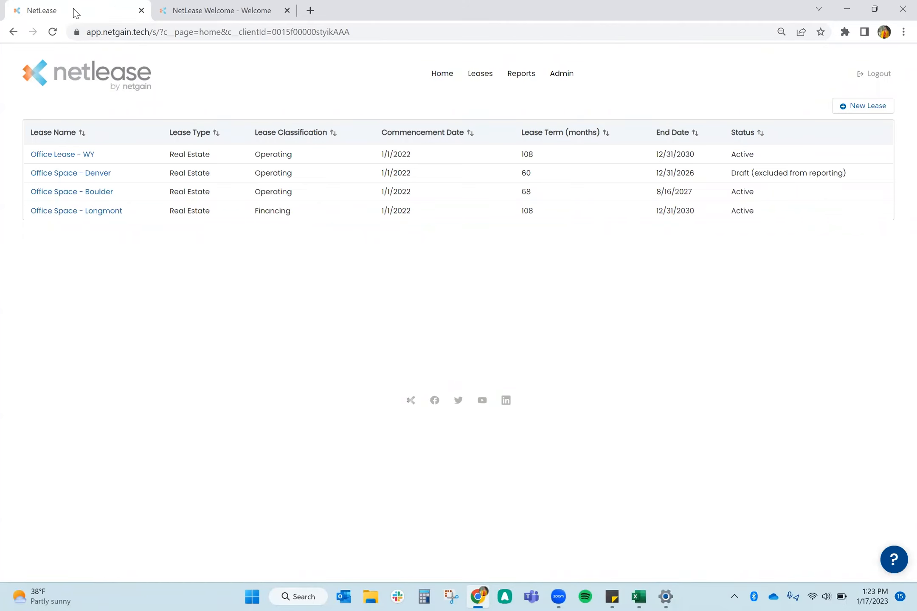
pyautogui.click(94, 132)
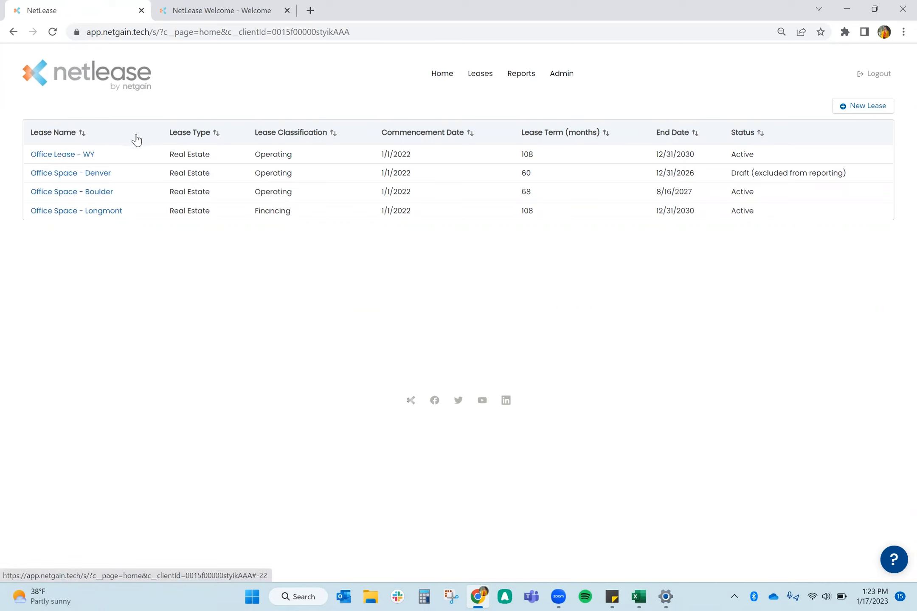
pyautogui.click(162, 134)
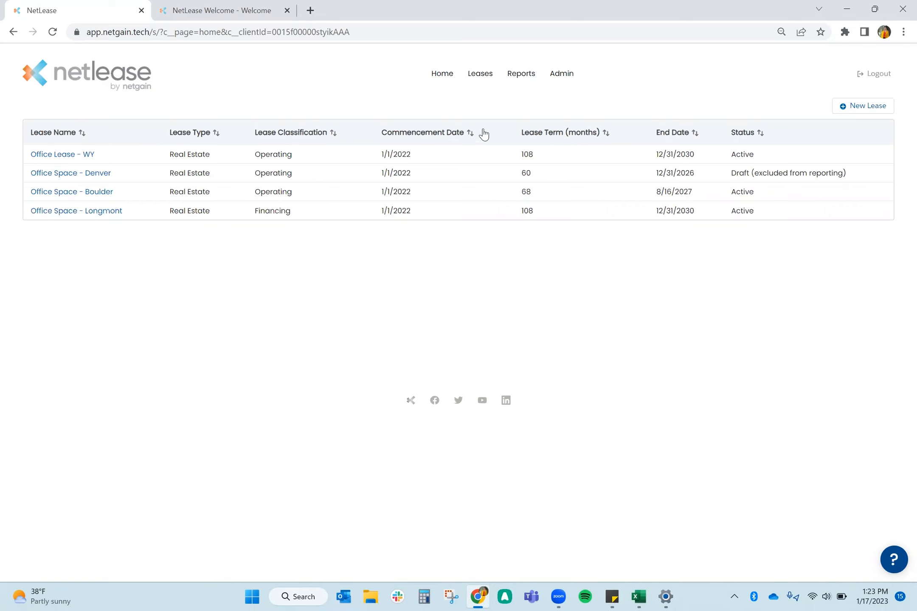
# Step: Open the Admin page and review the company's primary information and its contacts' access
pyautogui.click(566, 81)
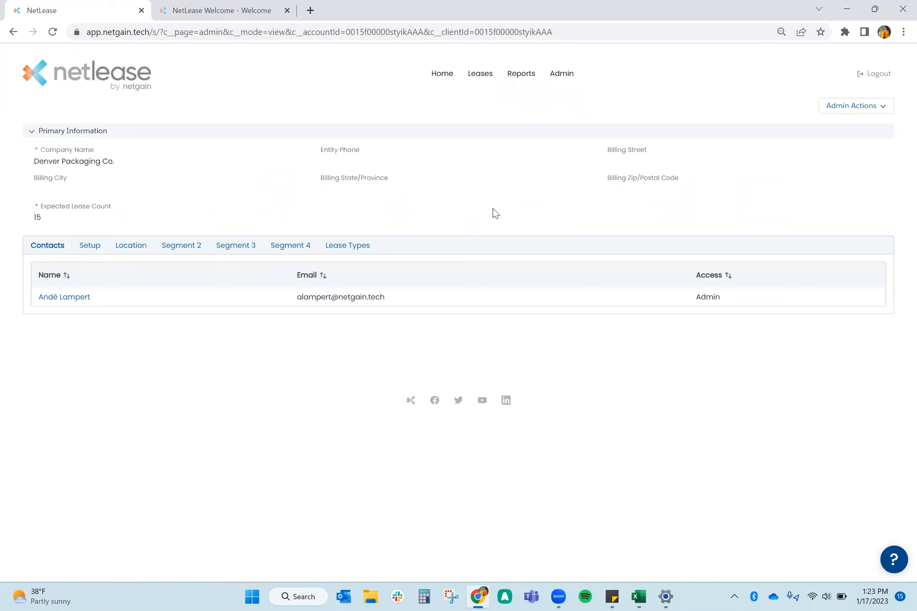
pyautogui.press('ctrl')
pyautogui.press('ctrl')
pyautogui.press('ctrl')
pyautogui.press('ctrl')
pyautogui.press('ctrl')
pyautogui.press('ctrl')
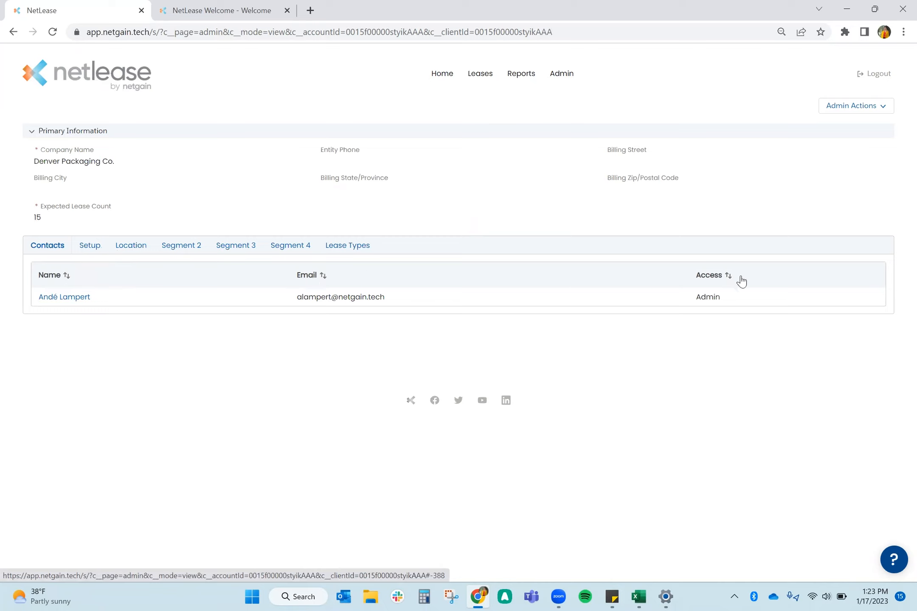
pyautogui.press('ctrl')
pyautogui.press('ctrl')
# Step: Open a new contact form and review its required fields and the User Access options
pyautogui.click(849, 113)
pyautogui.press('ctrl')
pyautogui.click(848, 145)
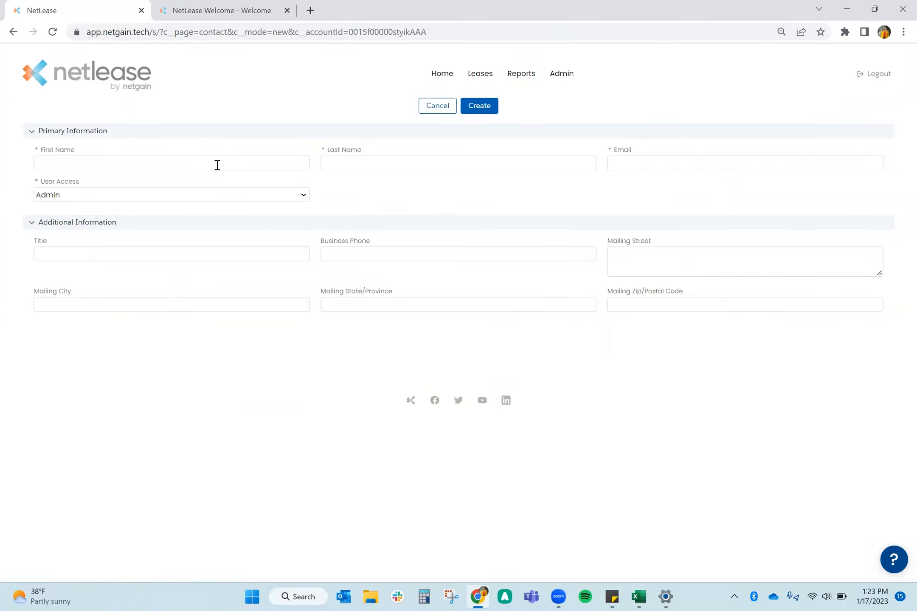
pyautogui.click(380, 169)
pyautogui.click(627, 167)
pyautogui.click(155, 196)
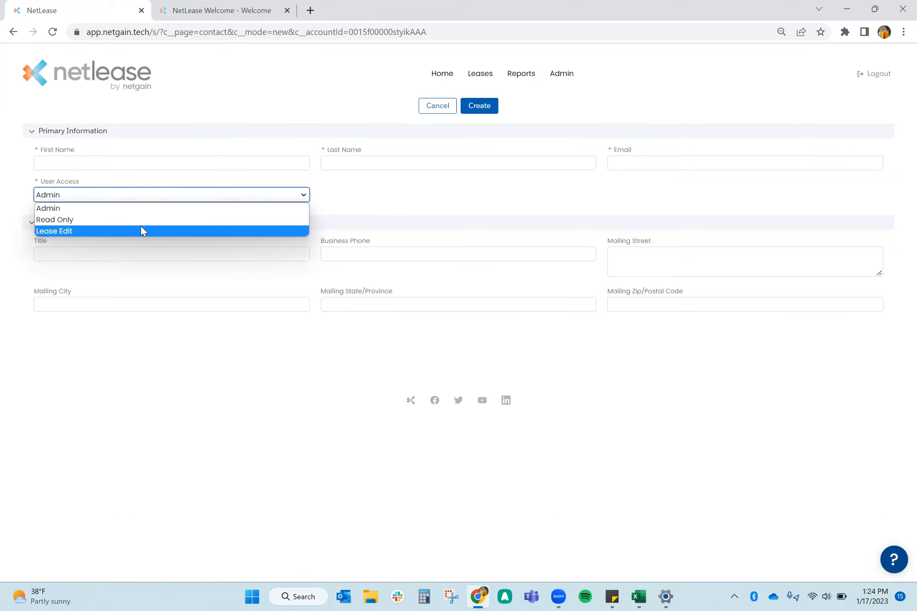
pyautogui.click(144, 402)
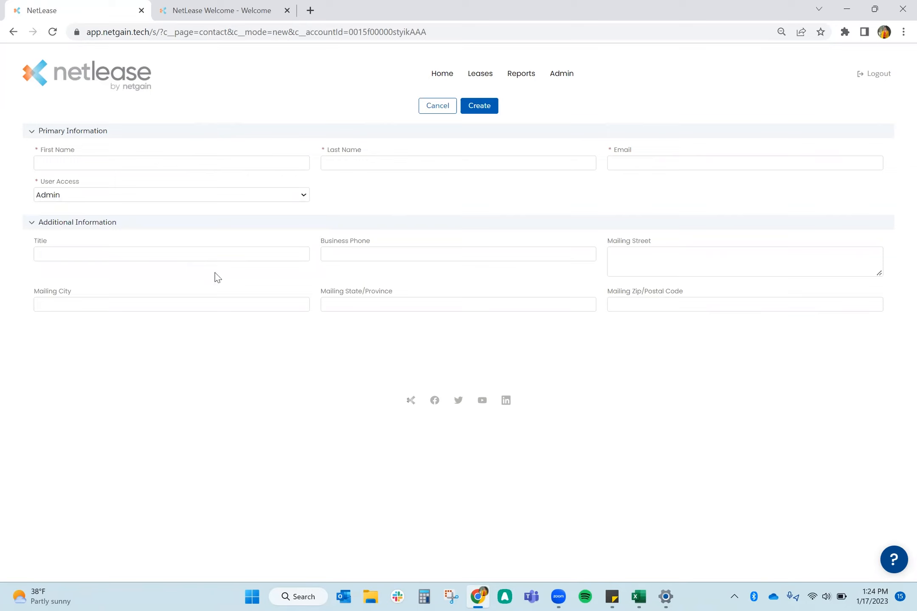
# Step: Search the knowledge base for "user access", read the User Access article, and cancel the new contact in NetLease
pyautogui.hotkey('ctrl', 'Tab')
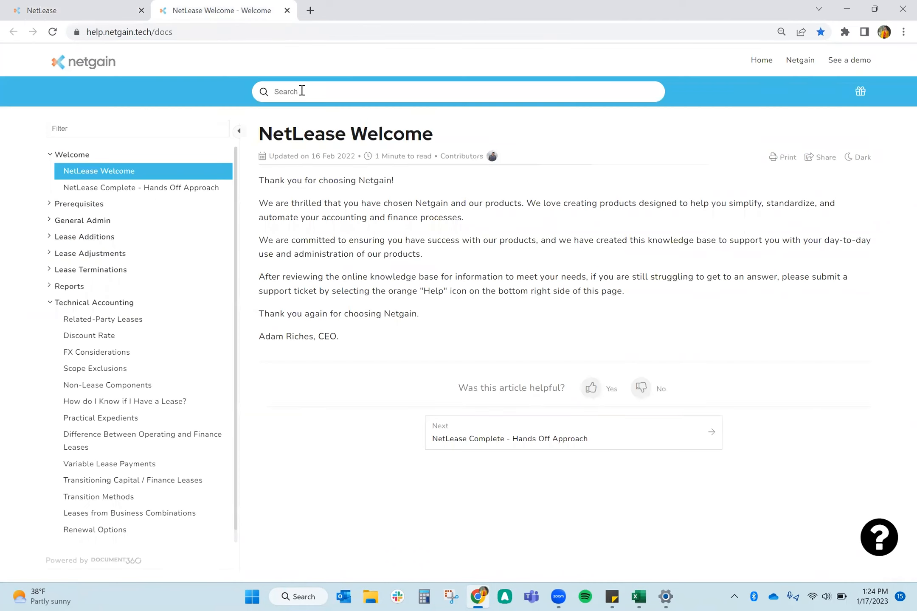
pyautogui.click(302, 90)
pyautogui.write('user access')
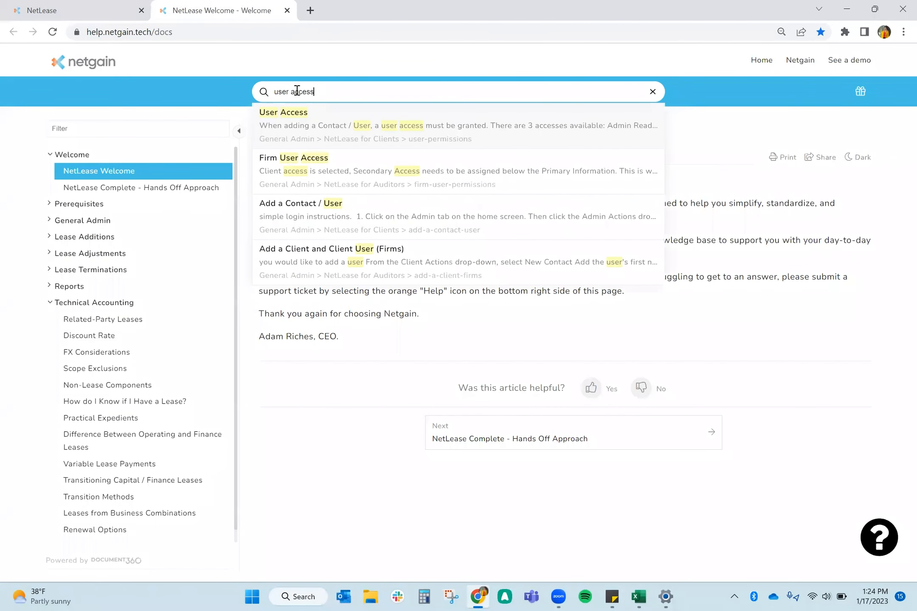
pyautogui.click(303, 123)
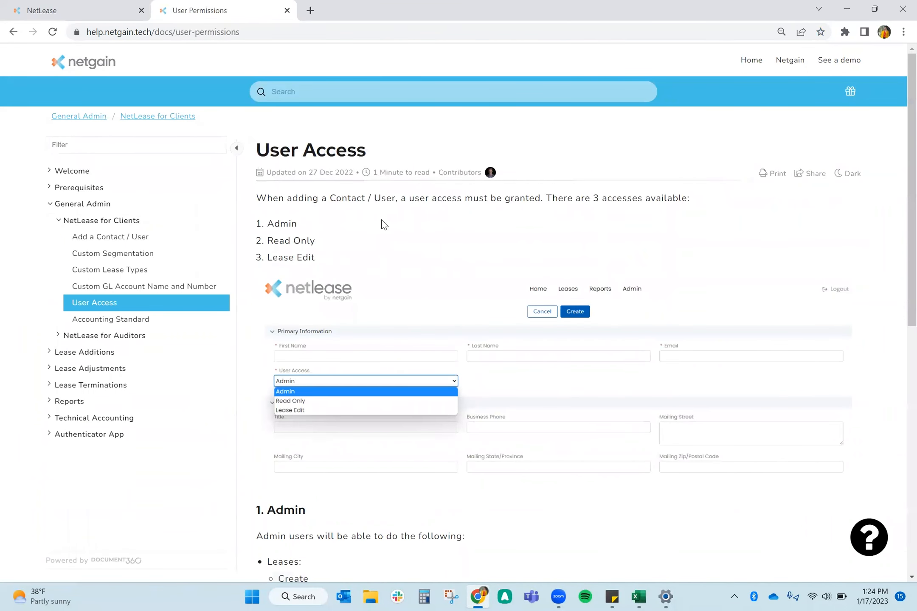
pyautogui.scroll(-5, 384, 224)
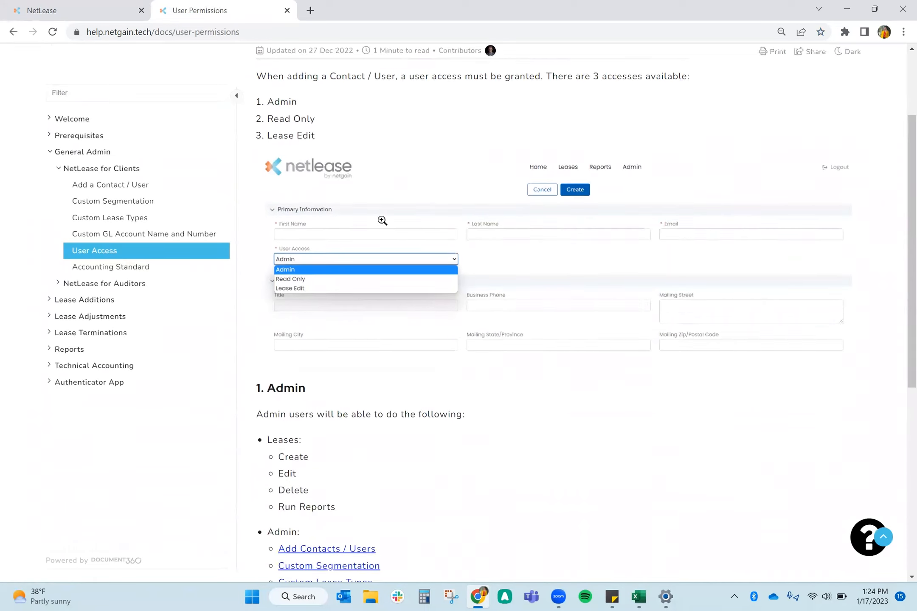
pyautogui.scroll(-1, 383, 224)
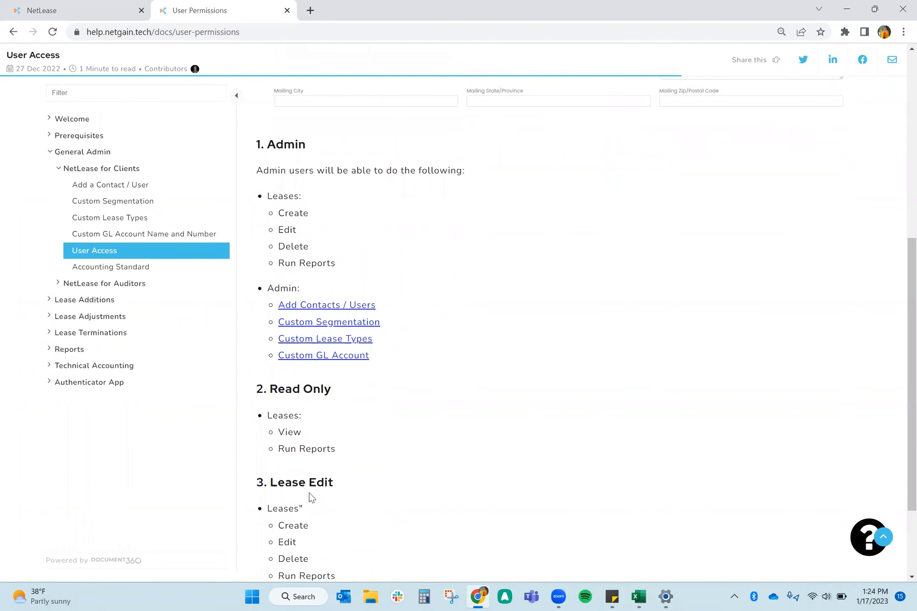
pyautogui.click(113, 9)
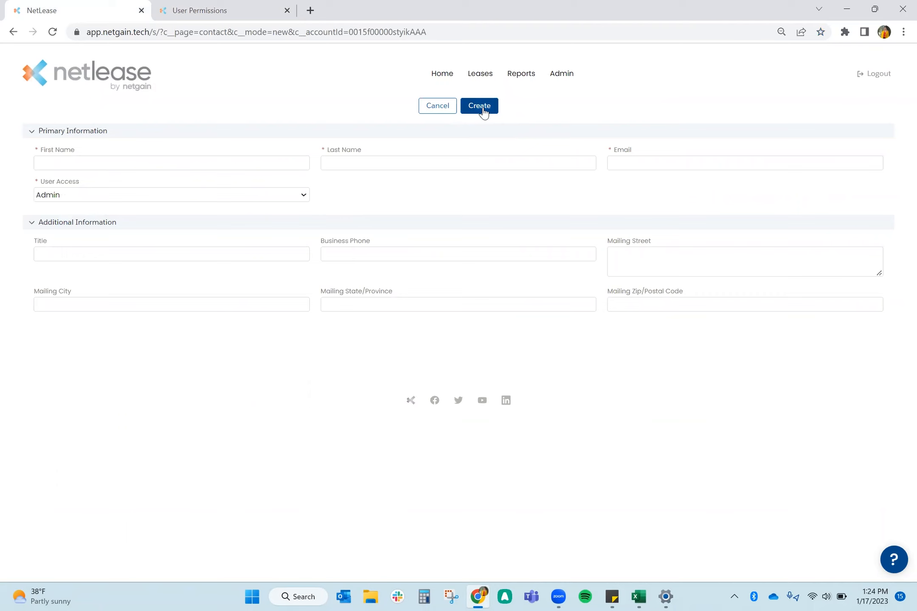
pyautogui.click(446, 108)
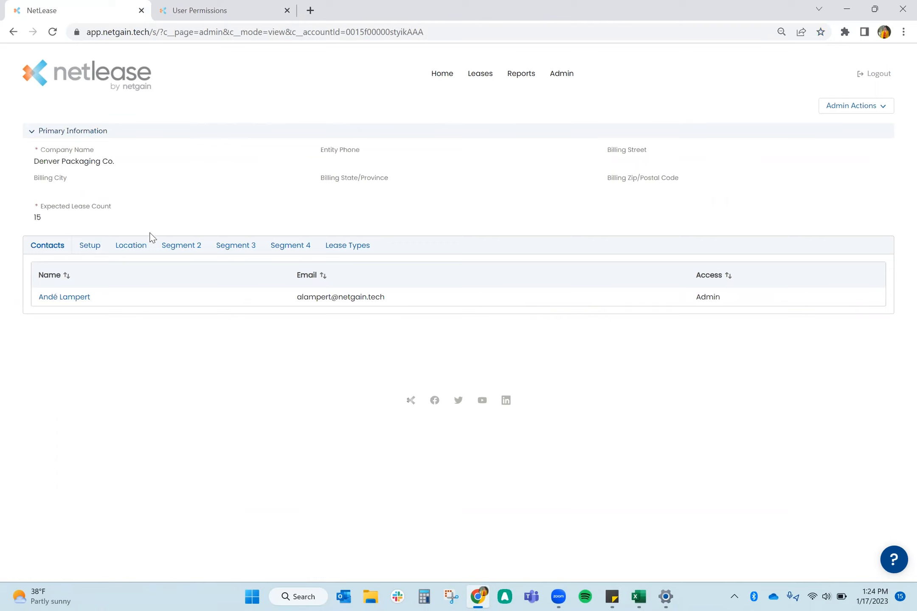
# Step: Open the company's admin record for editing and set the Segment 2 Label to Cost Center
pyautogui.click(141, 254)
pyautogui.click(847, 111)
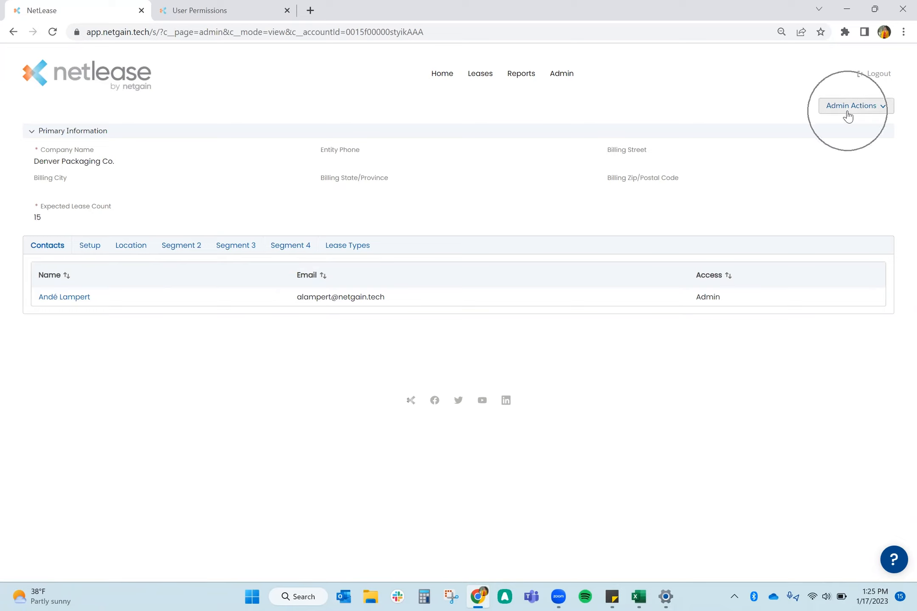
pyautogui.click(846, 126)
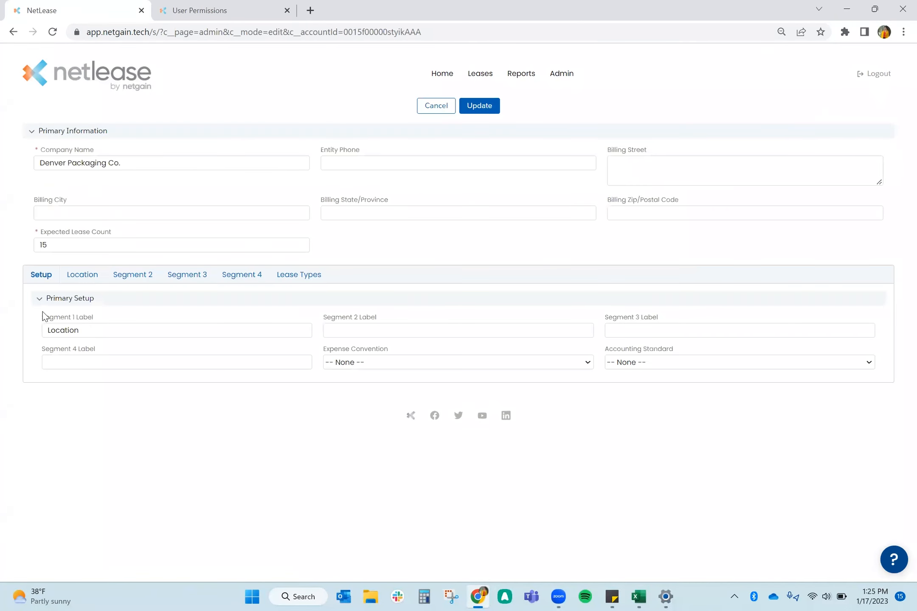
pyautogui.click(83, 334)
pyautogui.doubleClick(82, 334)
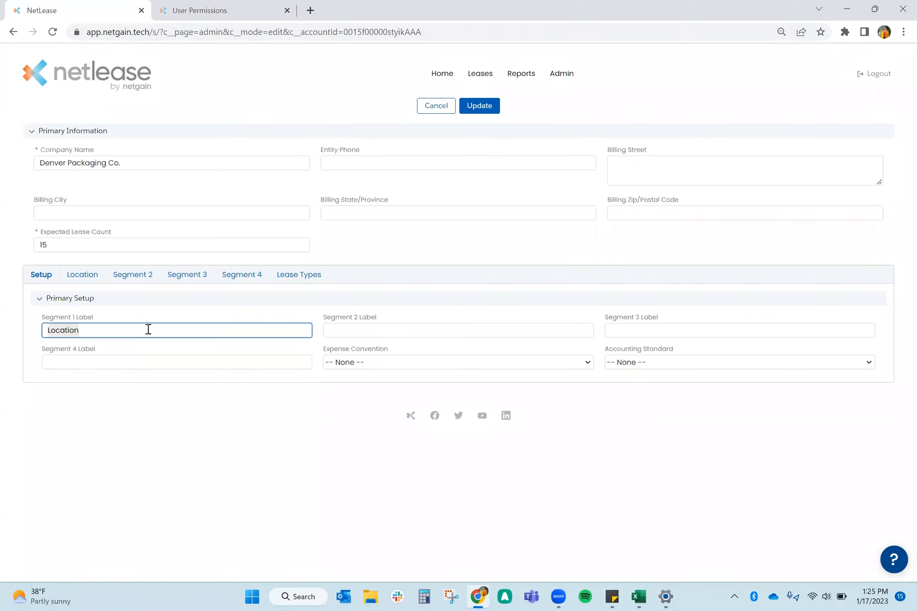
pyautogui.click(355, 330)
pyautogui.write('Cost ')
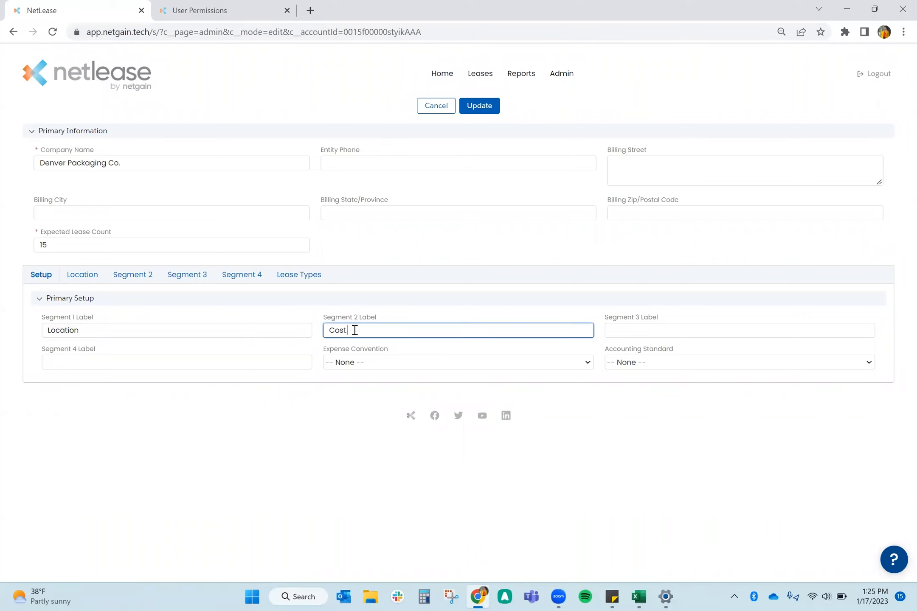
pyautogui.write('Center')
pyautogui.press('ctrl')
# Step: Look through the available Accounting Standard and Expense Convention options in the primary setup
pyautogui.click(666, 371)
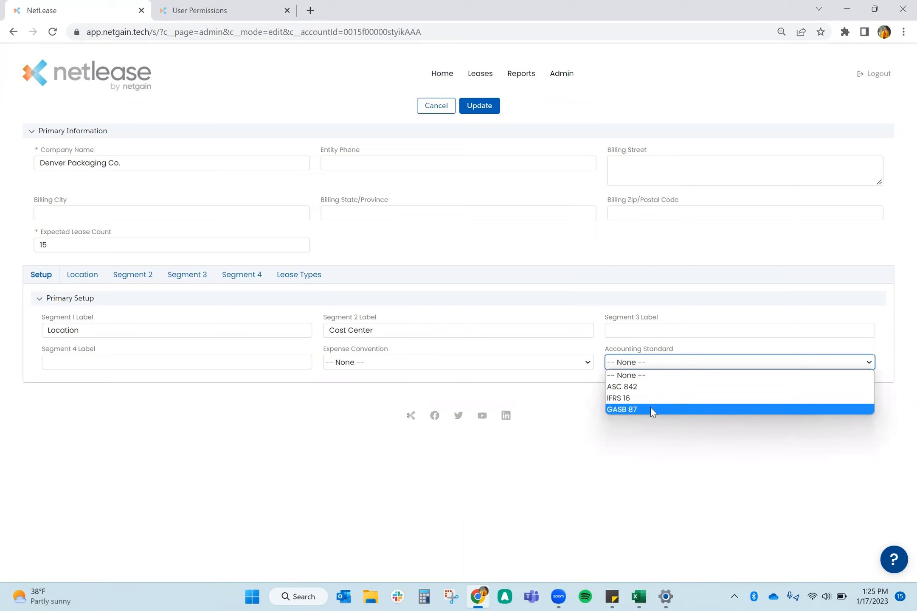
pyautogui.click(544, 364)
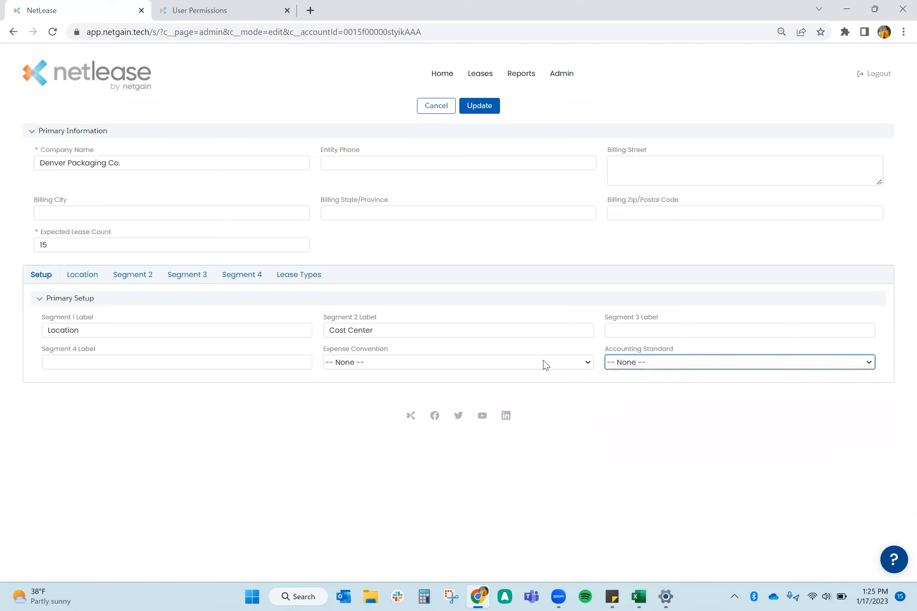
pyautogui.click(546, 364)
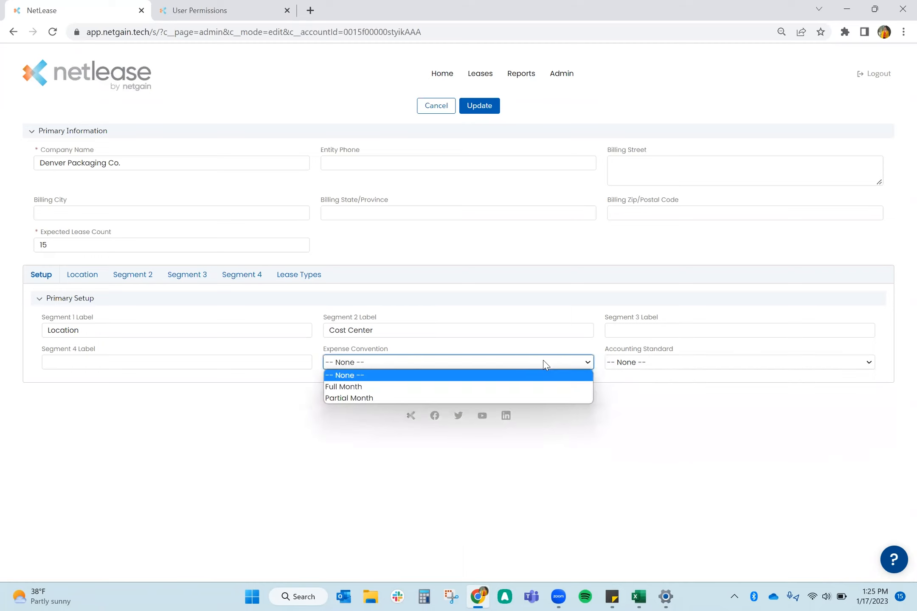
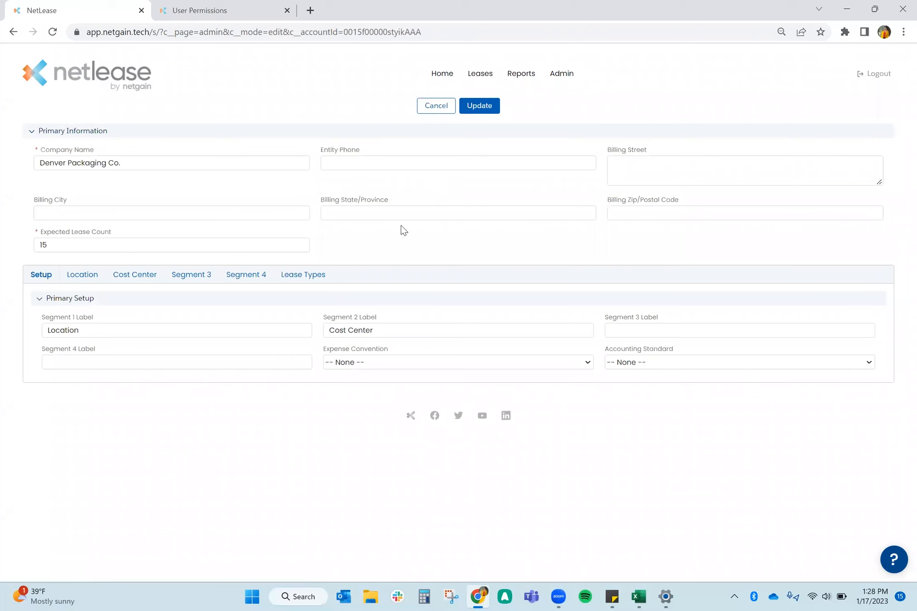
# Step: Open the Real Estate lease type for editing and look over its general ledger account sections
pyautogui.click(315, 276)
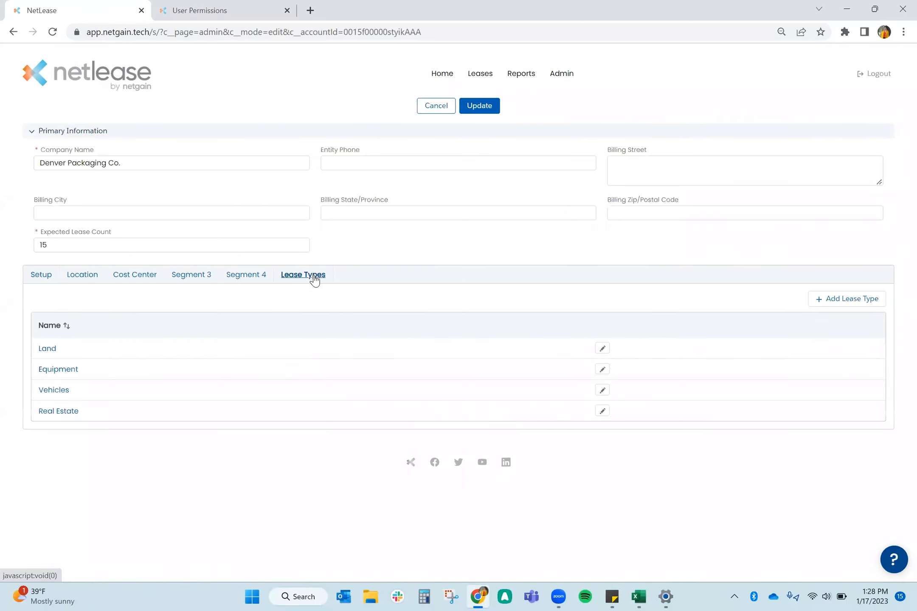
pyautogui.click(842, 307)
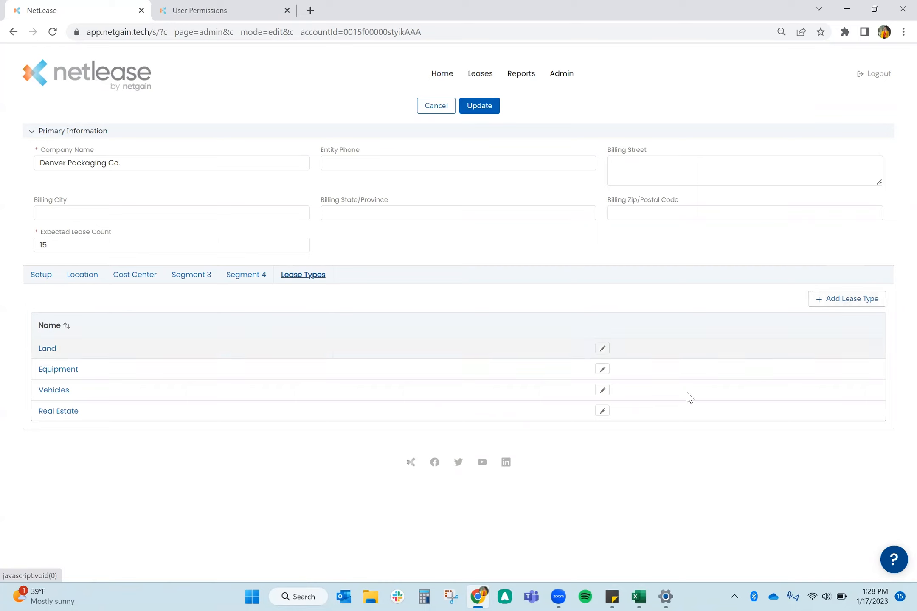
pyautogui.click(603, 414)
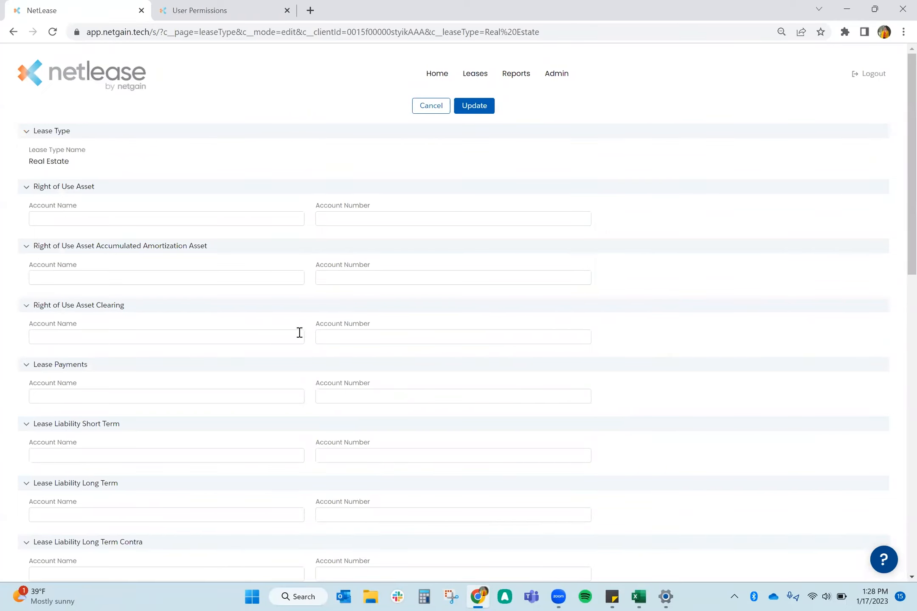
pyautogui.scroll(-7, 302, 331)
pyautogui.scroll(7, 308, 338)
# Step: Name the Right of Use Asset account "ROU - Real Estate", enter its account number, and save the Real Estate lease type
pyautogui.click(76, 206)
pyautogui.click(370, 206)
pyautogui.click(282, 218)
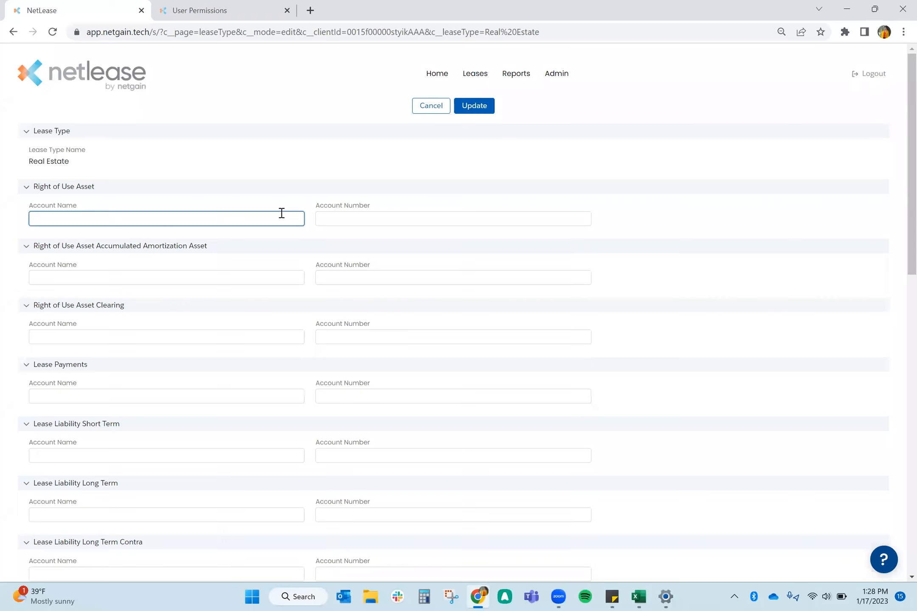
pyautogui.write('ROU - Real Estate')
pyautogui.press('Tab')
pyautogui.write('12345')
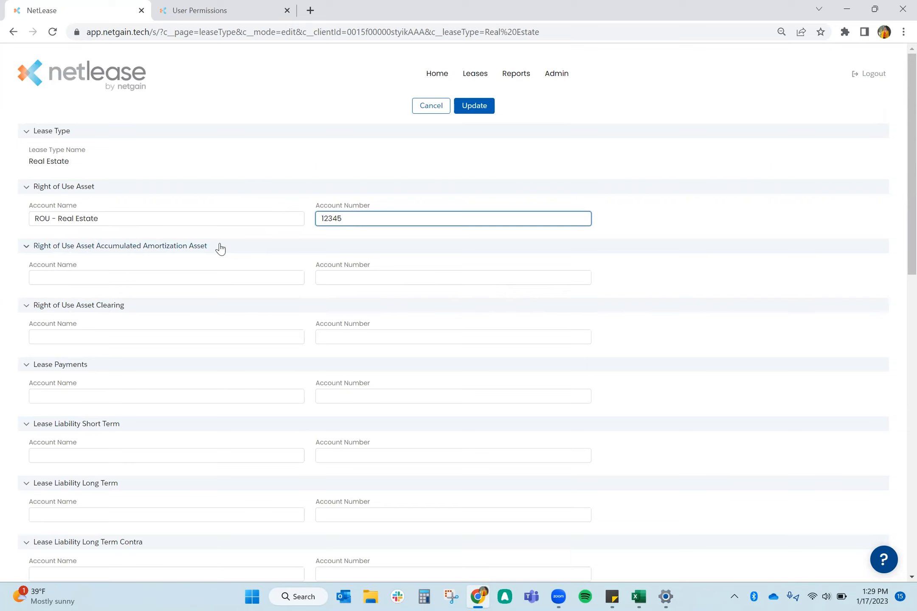
pyautogui.click(342, 279)
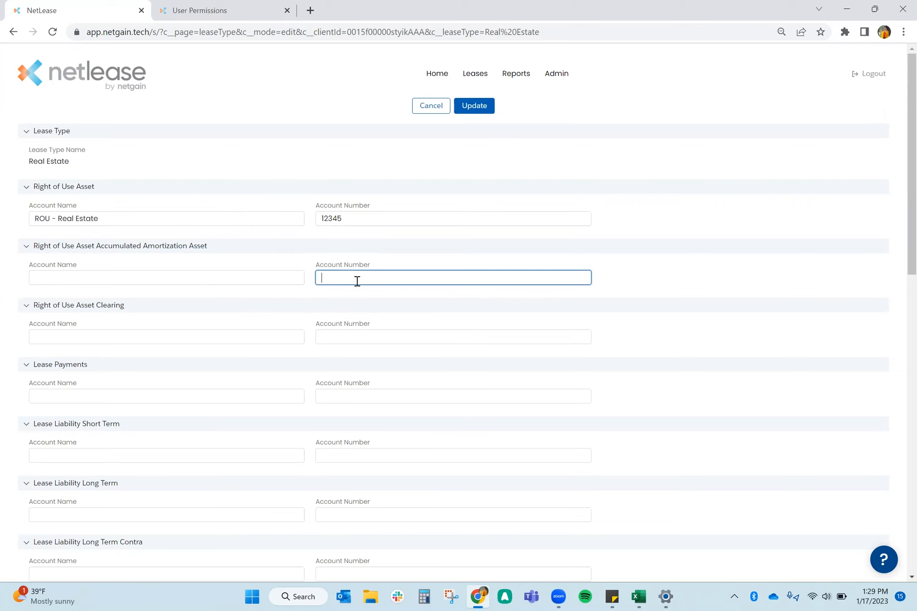
pyautogui.click(464, 108)
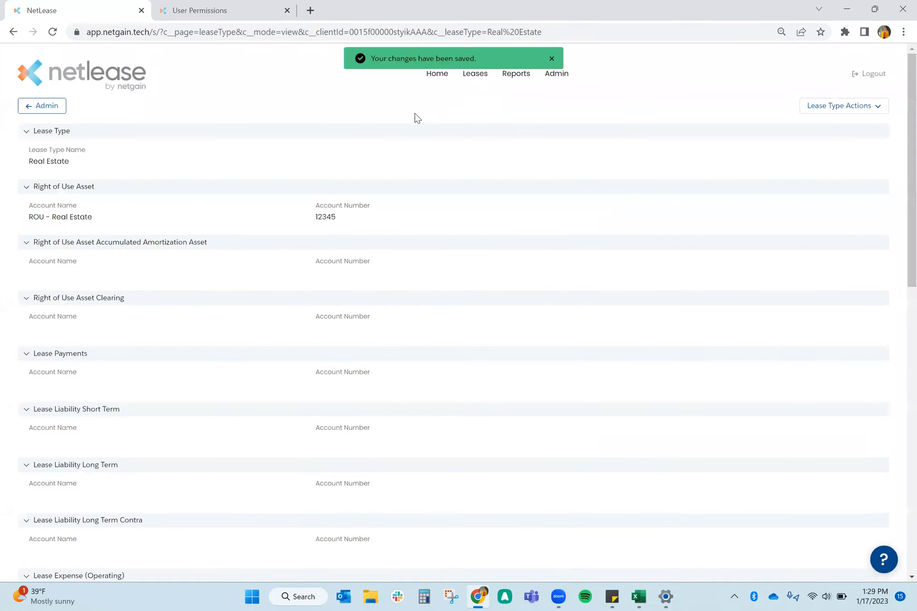
pyautogui.click(97, 219)
pyautogui.click(351, 222)
pyautogui.click(352, 222)
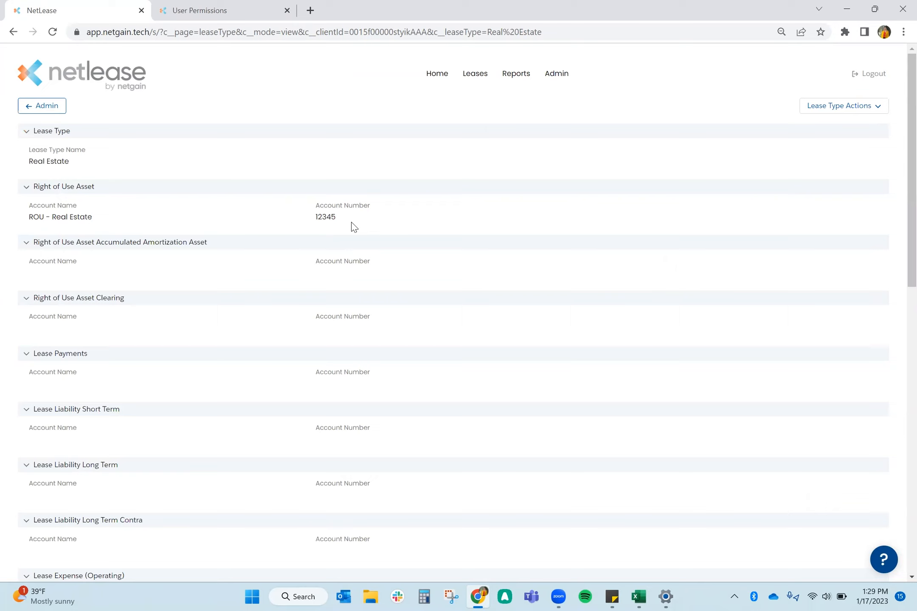
# Step: Return to the Admin page and open the CSV data import page
pyautogui.click(48, 106)
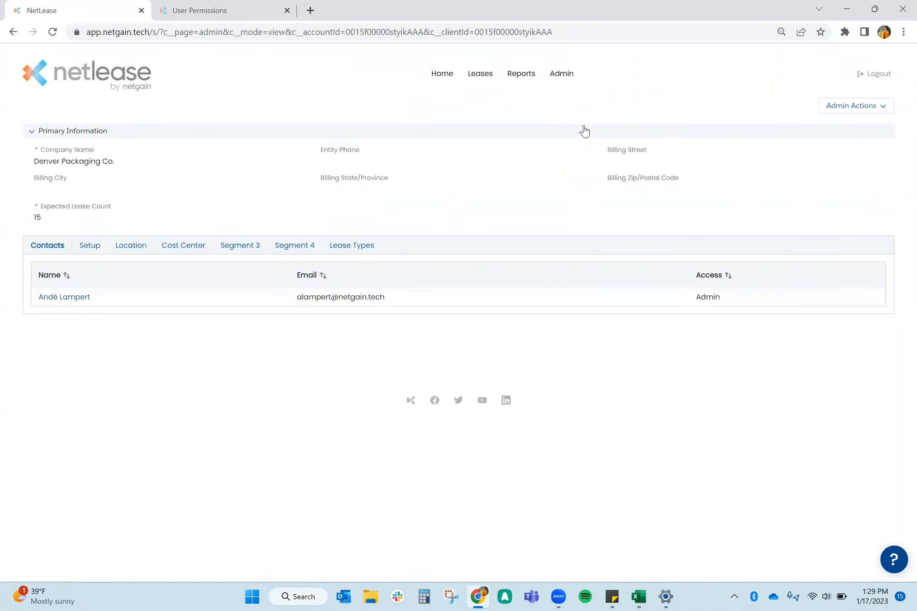
pyautogui.click(872, 112)
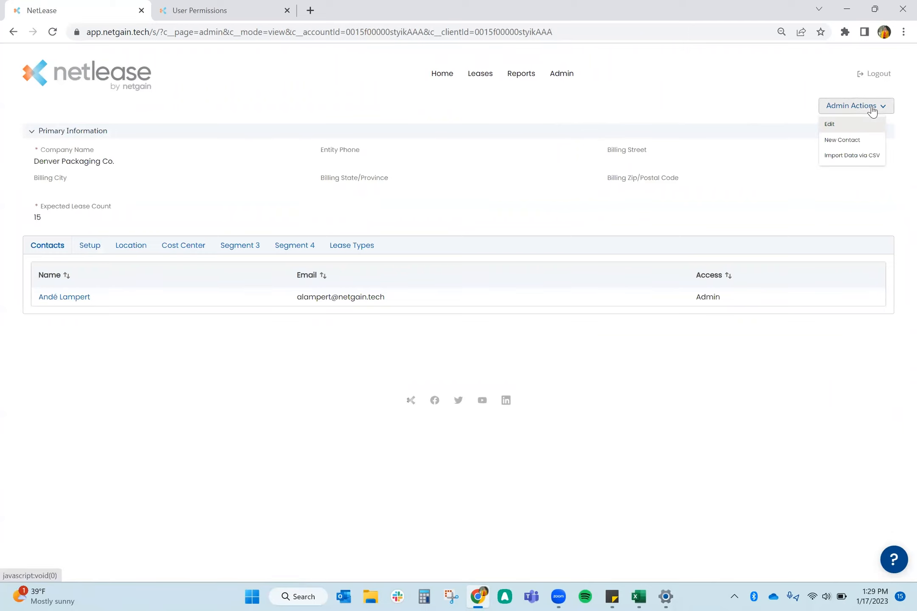
pyautogui.click(868, 156)
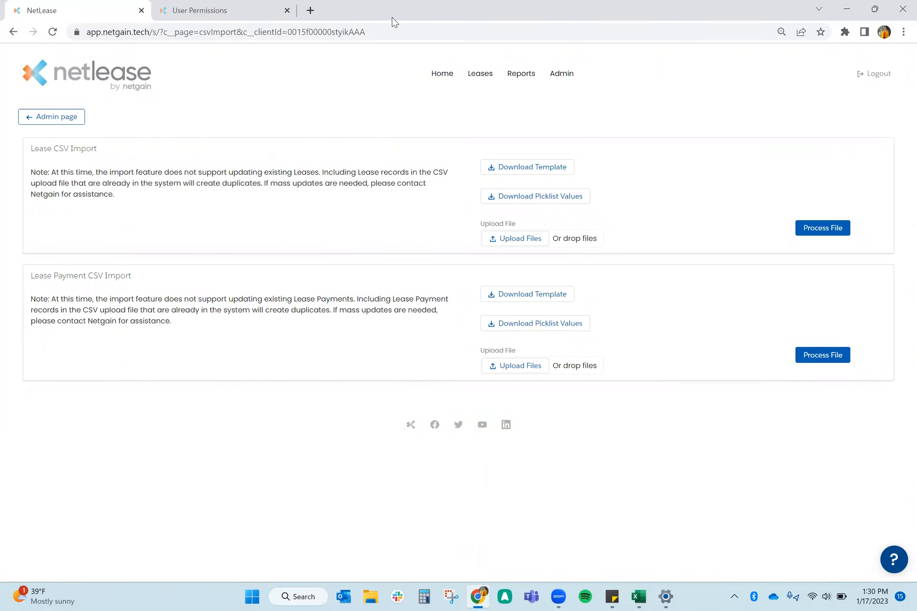
# Step: Search the help center for "csv" and read through the Mass Upload Leases article
pyautogui.click(184, 12)
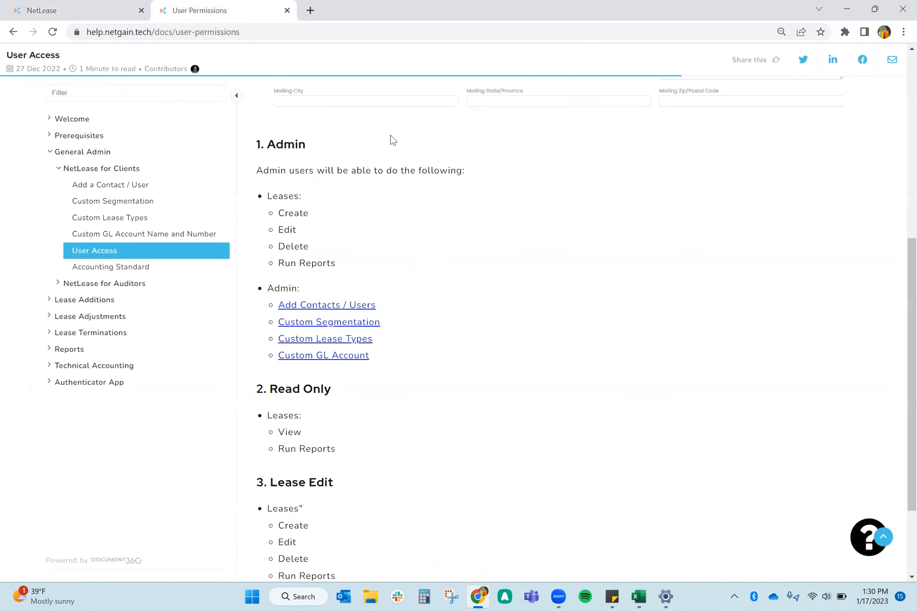
pyautogui.scroll(6, 389, 140)
pyautogui.write('csv')
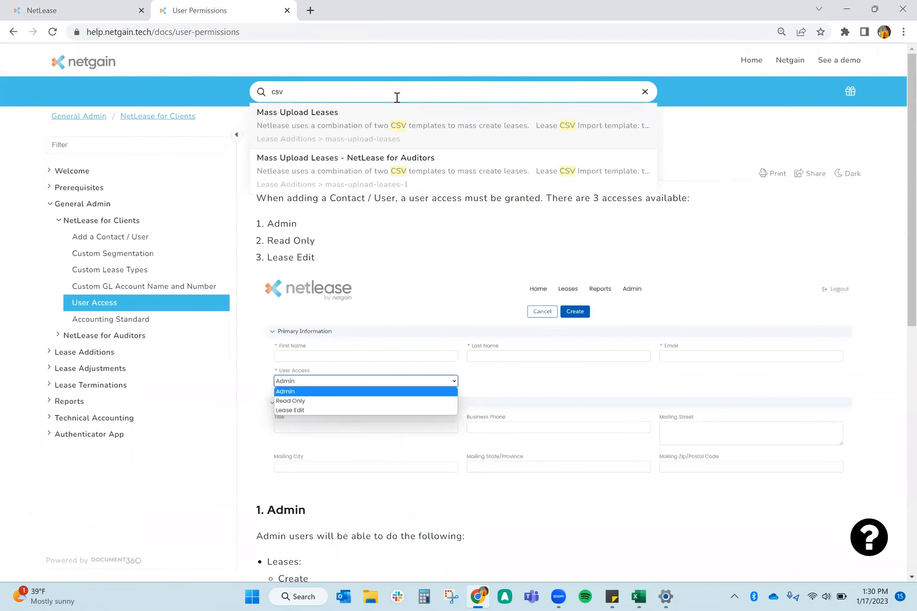
pyautogui.click(388, 126)
pyautogui.click(386, 124)
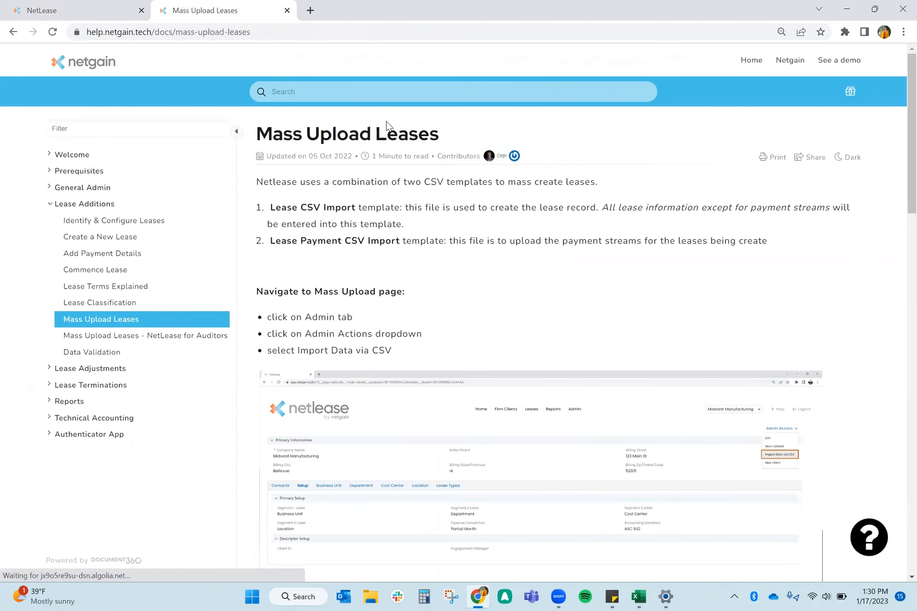
pyautogui.scroll(-10, 446, 224)
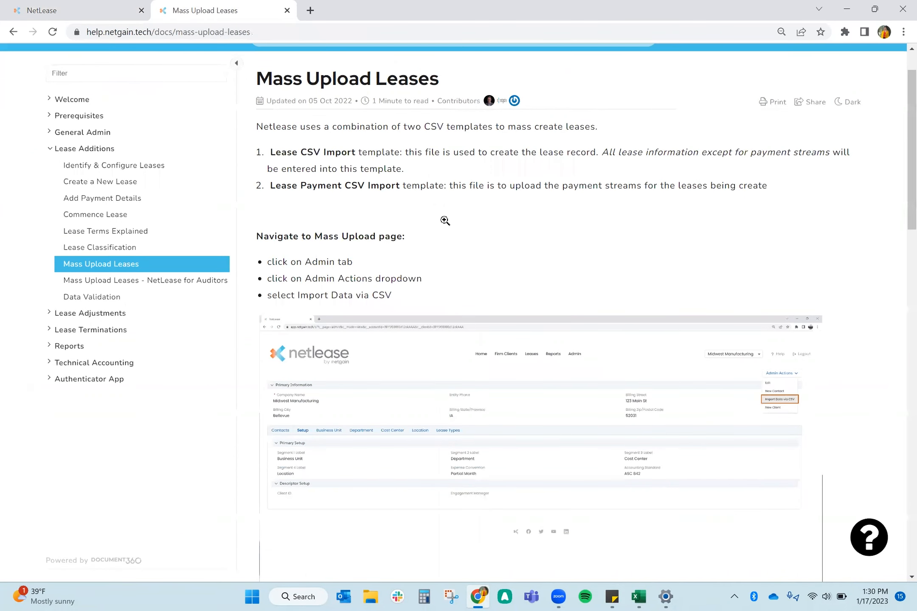
pyautogui.scroll(-2, 444, 220)
pyautogui.scroll(9, 443, 219)
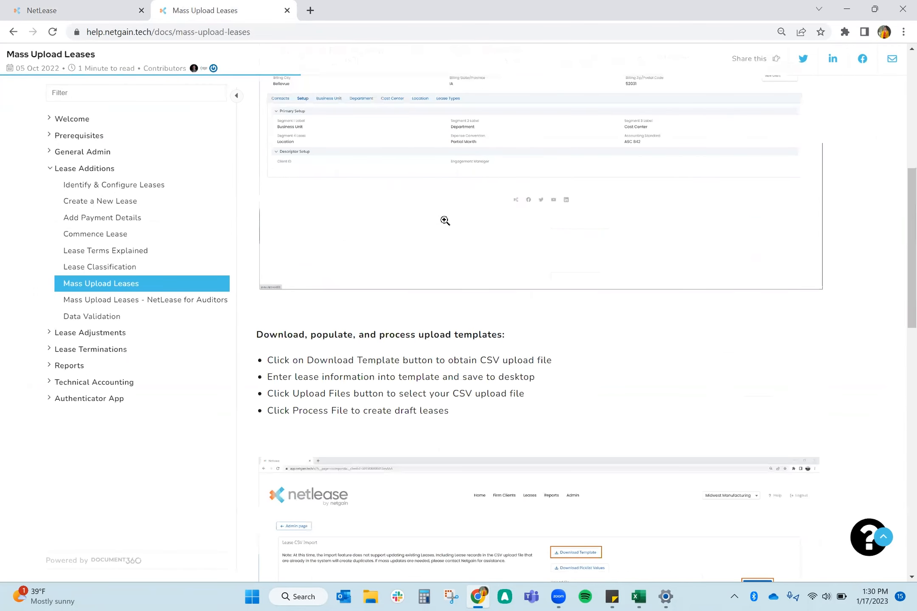
pyautogui.scroll(3, 415, 210)
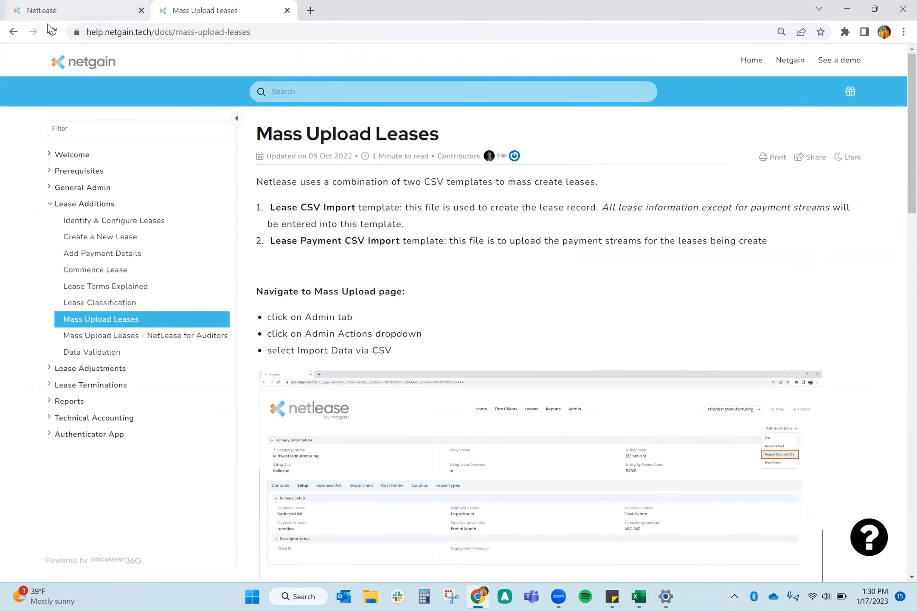
# Step: Return to NetLease and open the list of leases to look over its columns
pyautogui.click(75, 12)
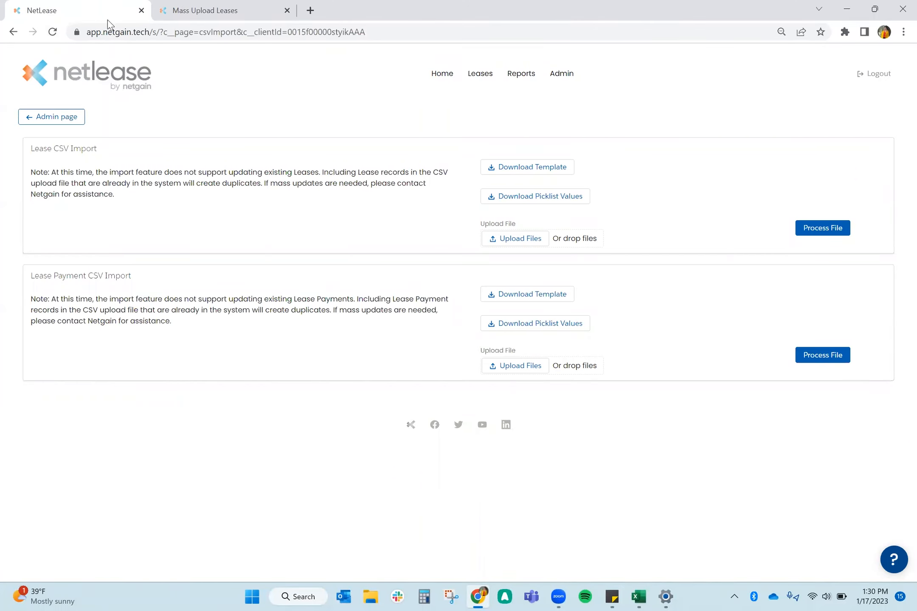
pyautogui.click(481, 83)
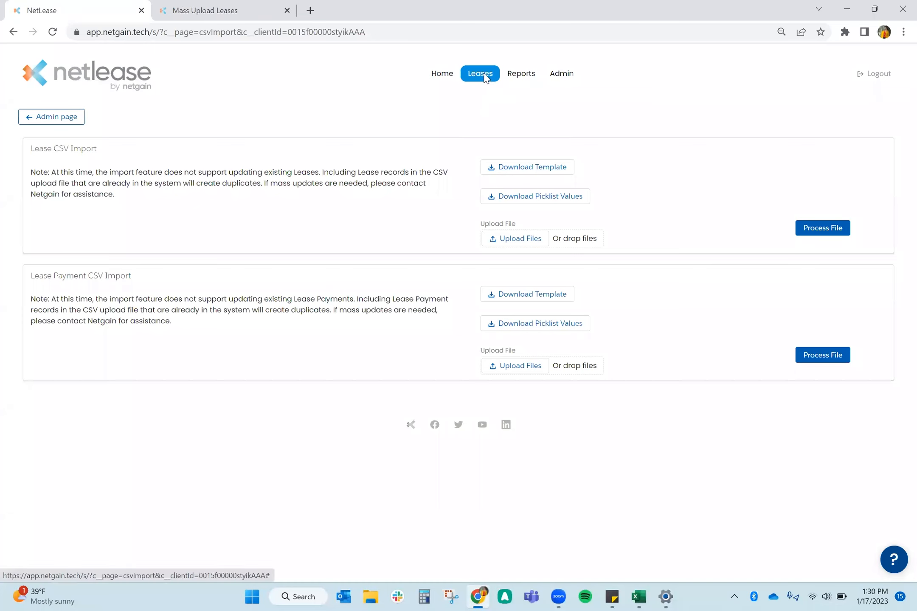
pyautogui.click(485, 78)
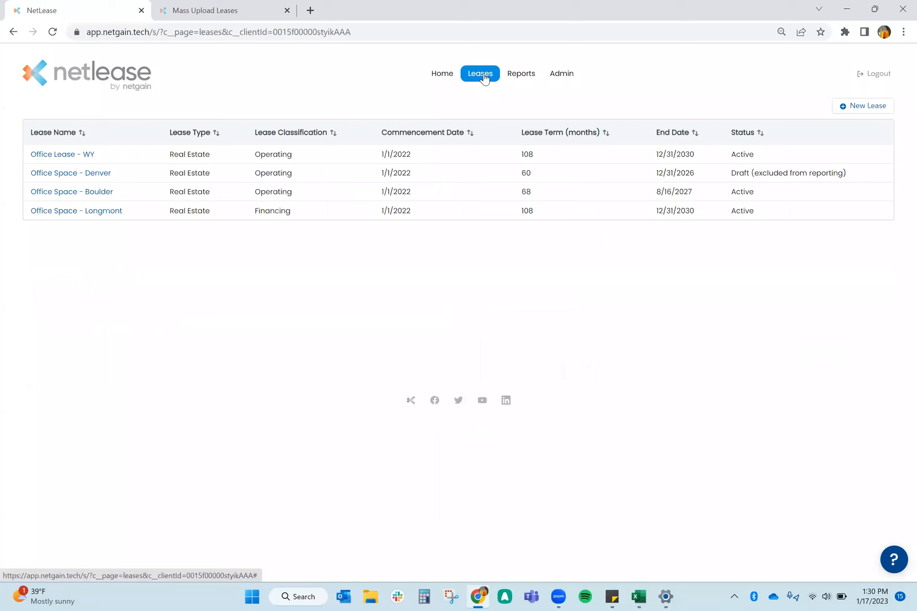
pyautogui.click(122, 133)
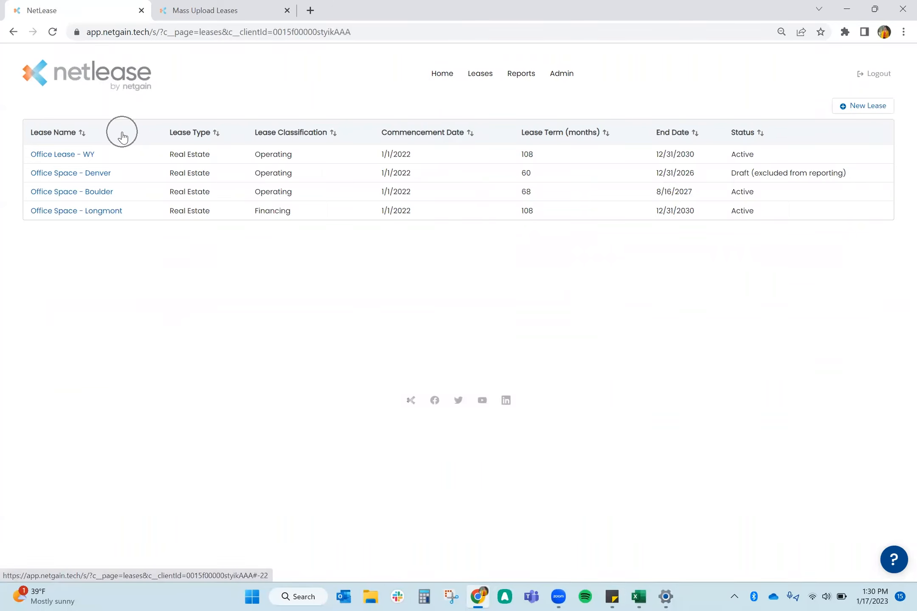
pyautogui.click(168, 133)
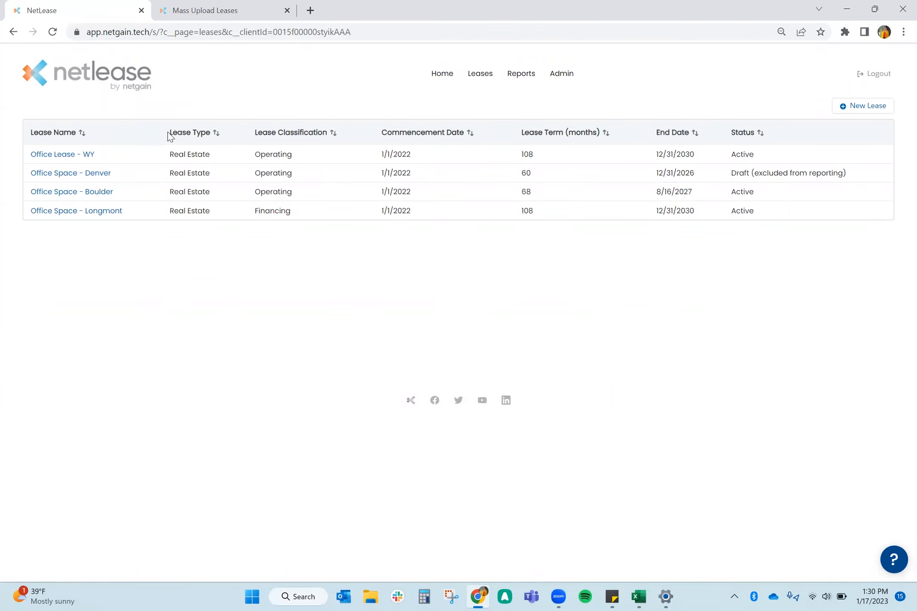
# Step: Start a new lease with the Lease Assistant and name it "Netgain Office Space"
pyautogui.click(875, 110)
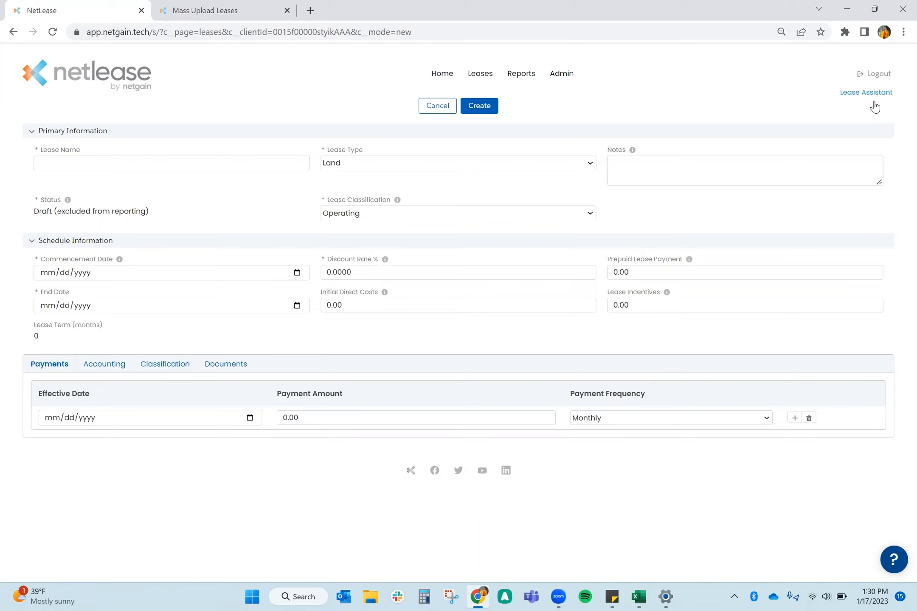
pyautogui.click(874, 103)
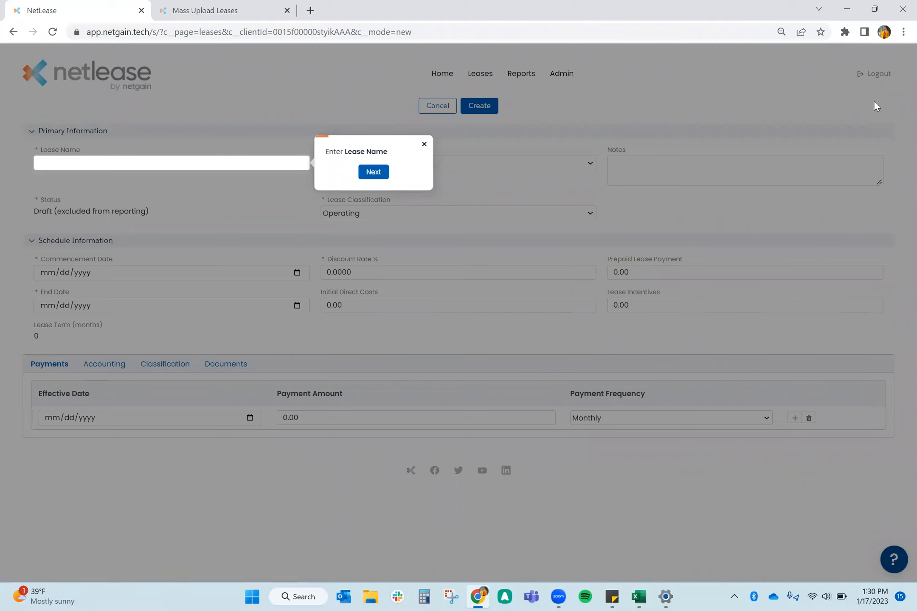
pyautogui.click(92, 164)
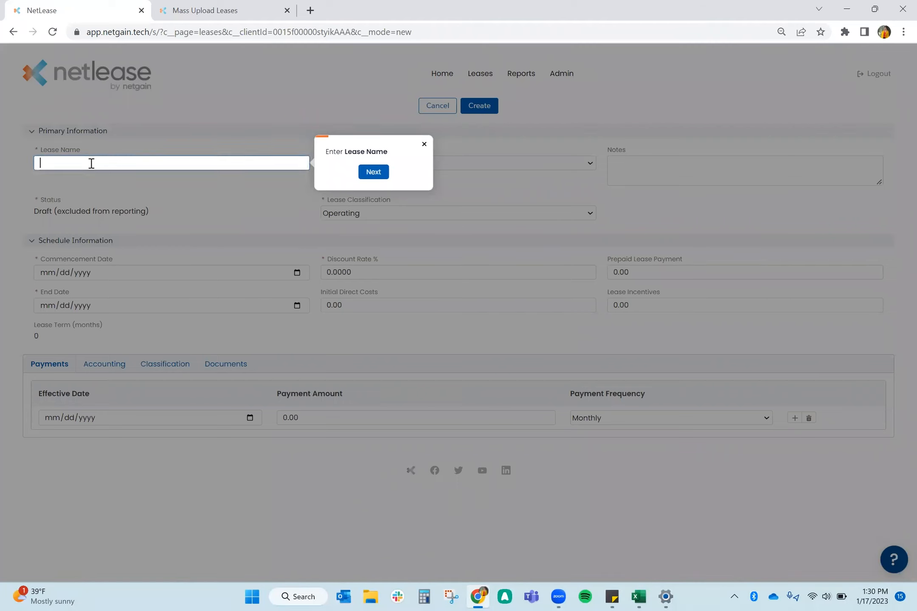
pyautogui.write('Netgain Office Space')
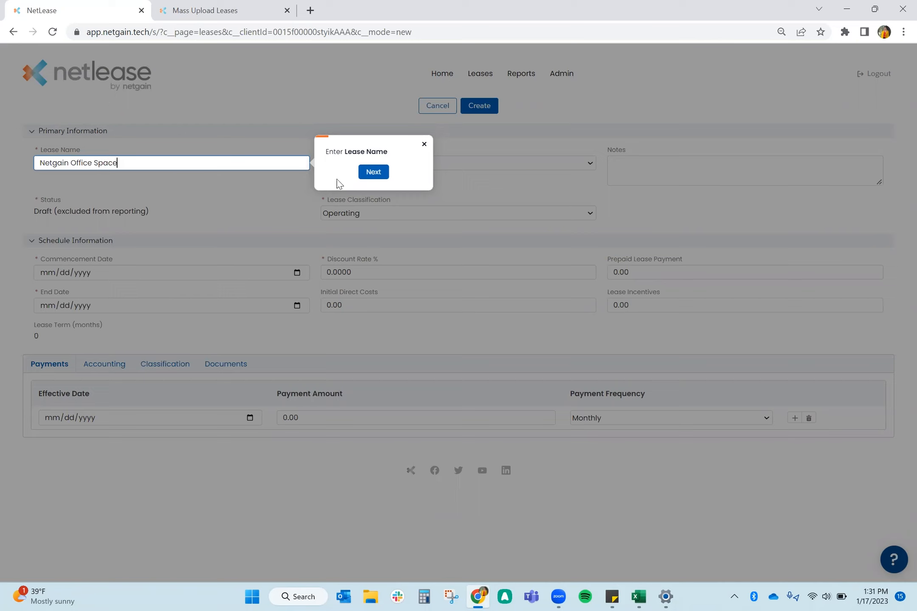
pyautogui.click(376, 180)
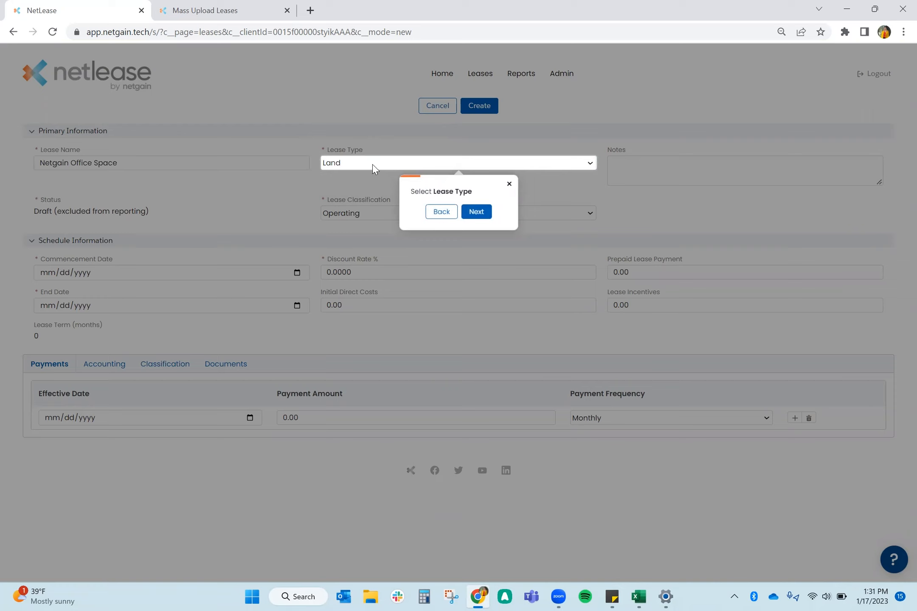
# Step: Set the lease type to Real Estate and the lease classification to Operating
pyautogui.click(372, 164)
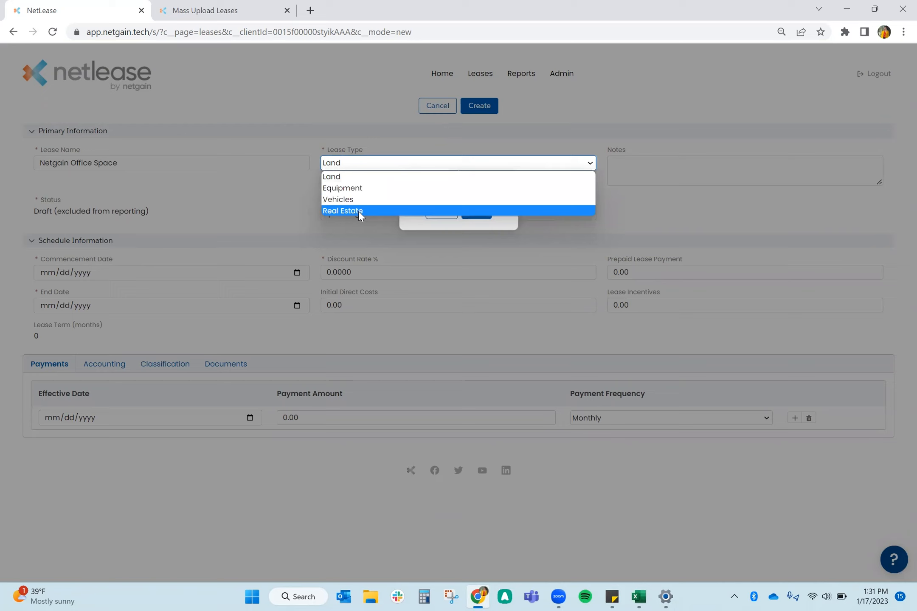
pyautogui.click(342, 210)
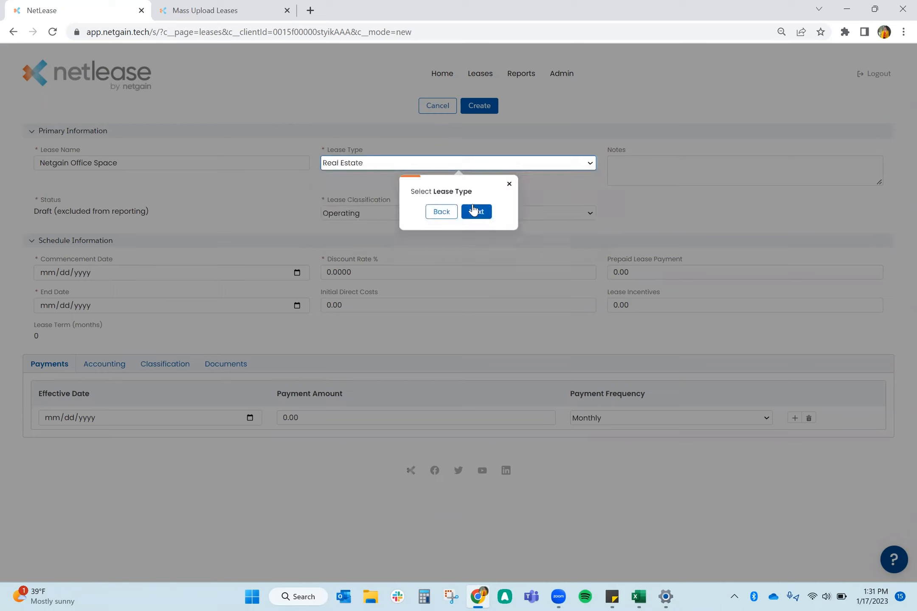
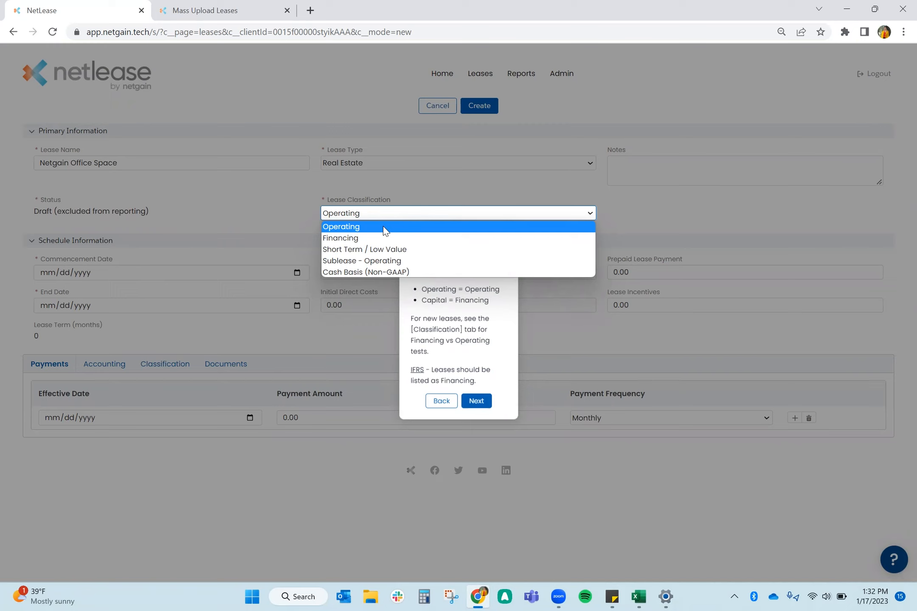
pyautogui.click(383, 225)
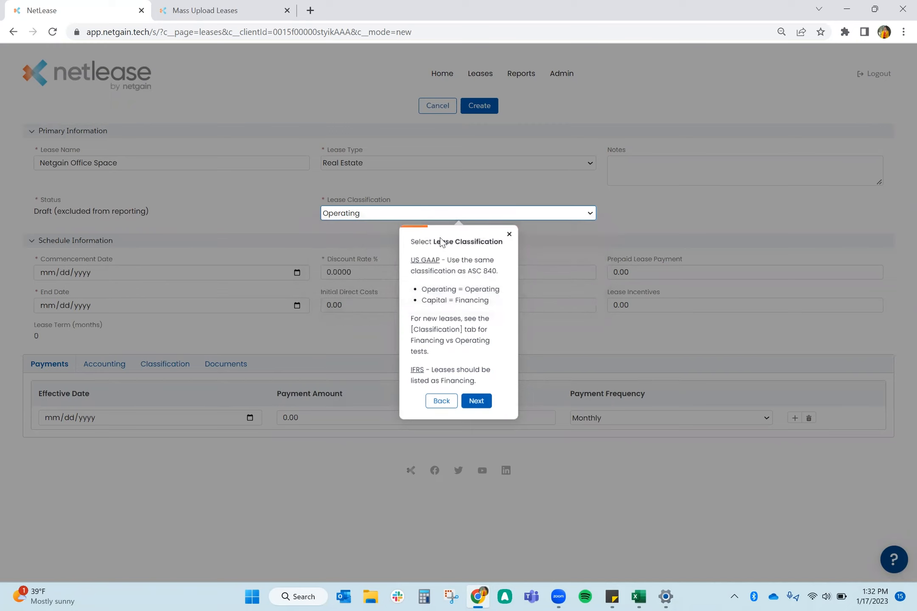
pyautogui.click(476, 401)
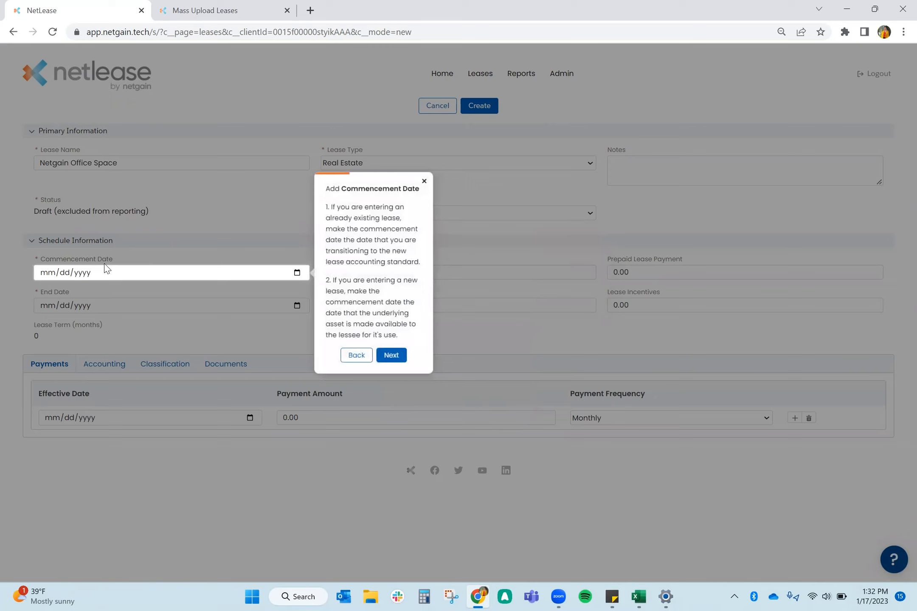
# Step: Set the lease's commencement date to 01/01/2022 and its end date to 12/31/2026
pyautogui.click(42, 273)
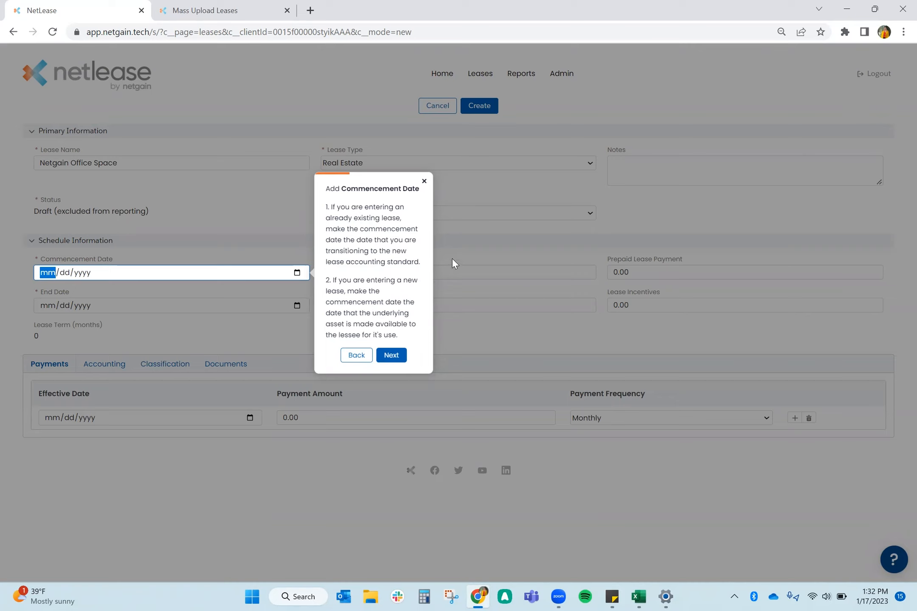
pyautogui.write('01/01/2022')
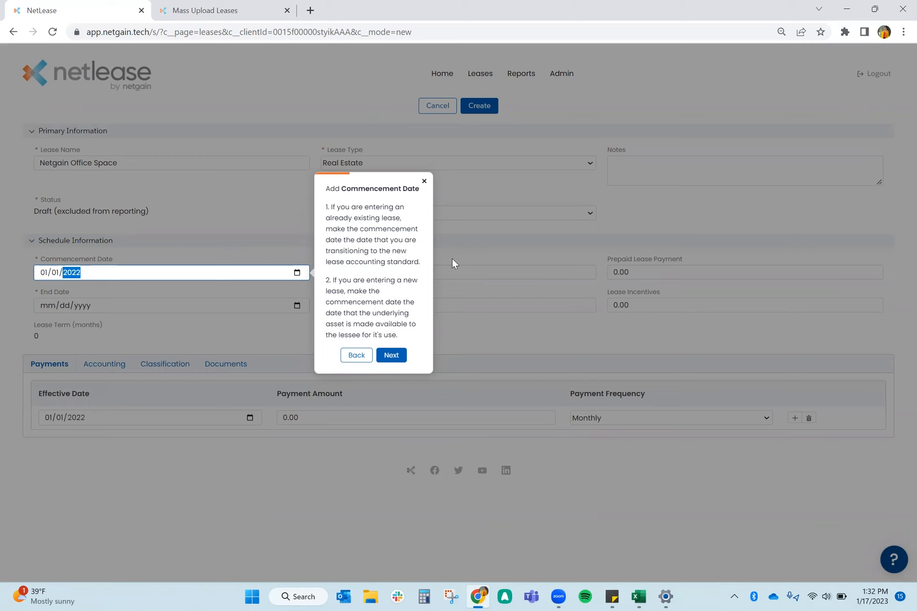
pyautogui.click(390, 355)
pyautogui.click(56, 307)
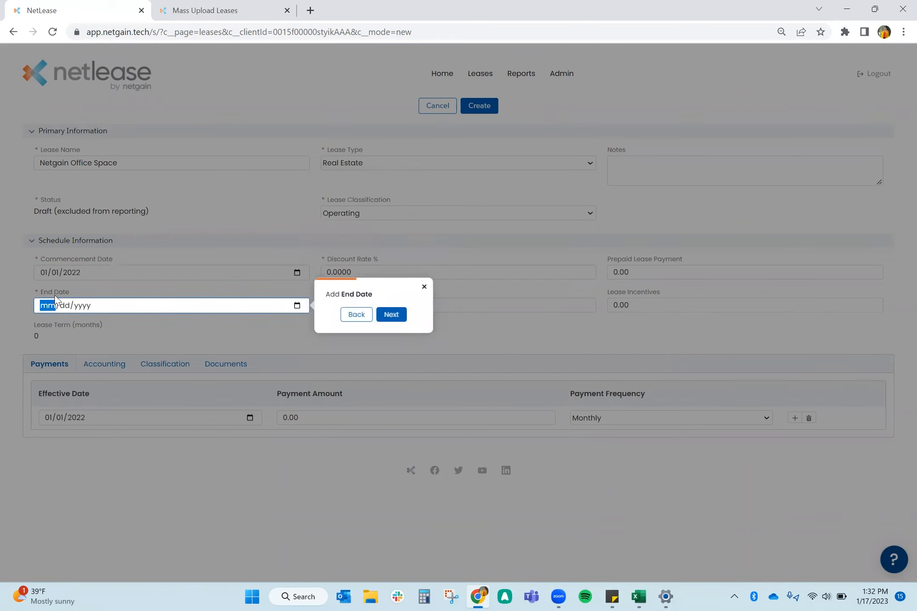
pyautogui.write('12/31/2026')
pyautogui.click(41, 336)
pyautogui.click(390, 317)
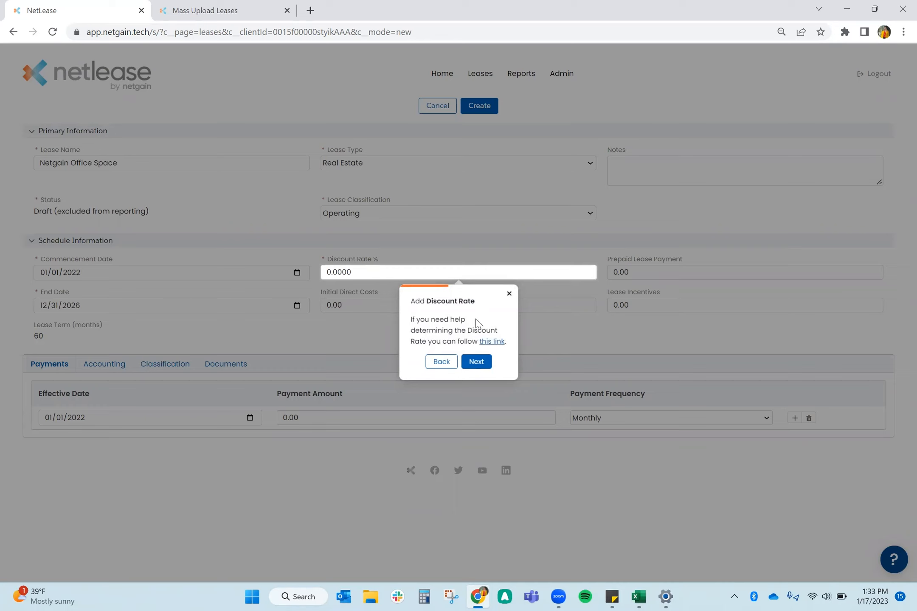
# Step: Open the help article linked from the Discount Rate prompt and read through its rate options and attached files
pyautogui.click(502, 342)
pyautogui.click(502, 342)
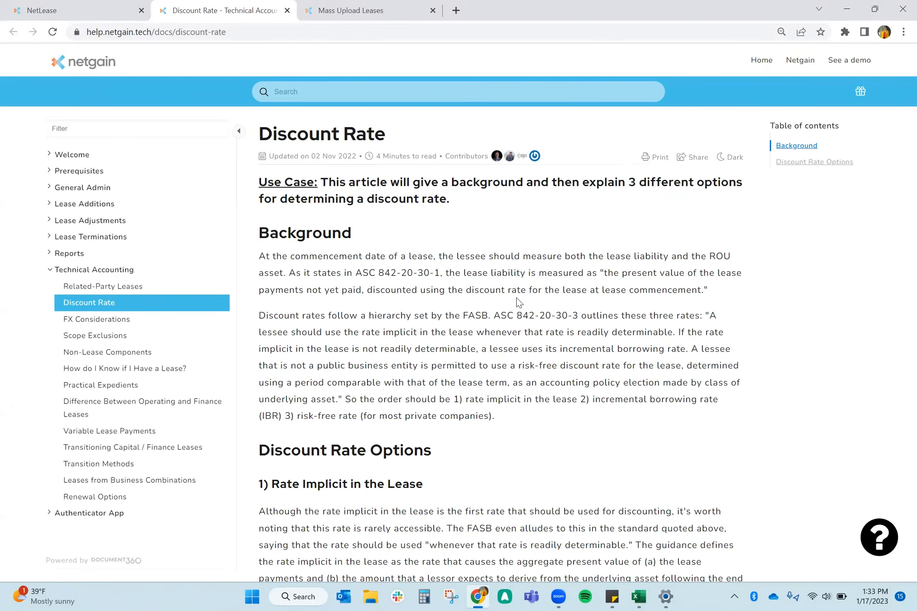
pyautogui.scroll(-1, 581, 298)
pyautogui.scroll(-2, 582, 297)
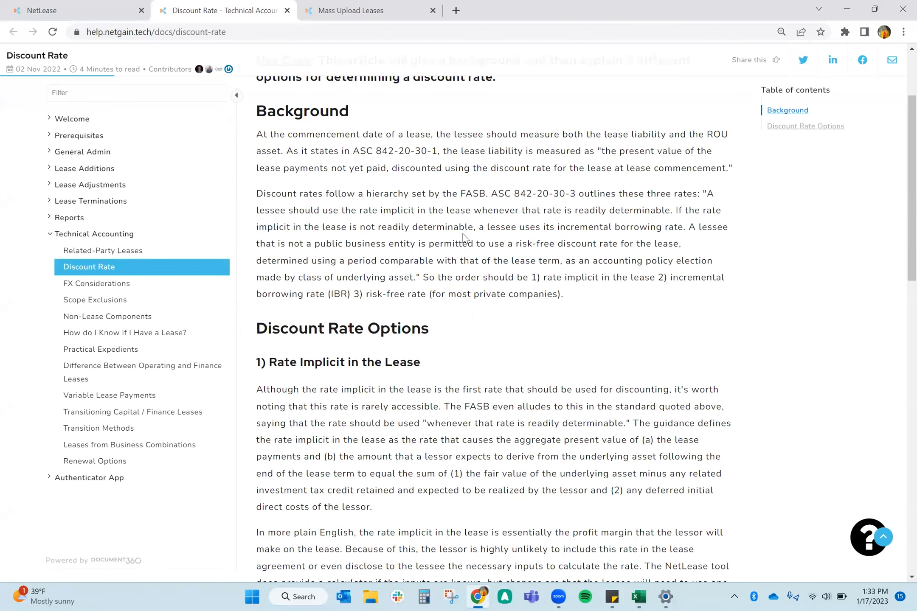
pyautogui.scroll(-4, 463, 247)
pyautogui.click(433, 183)
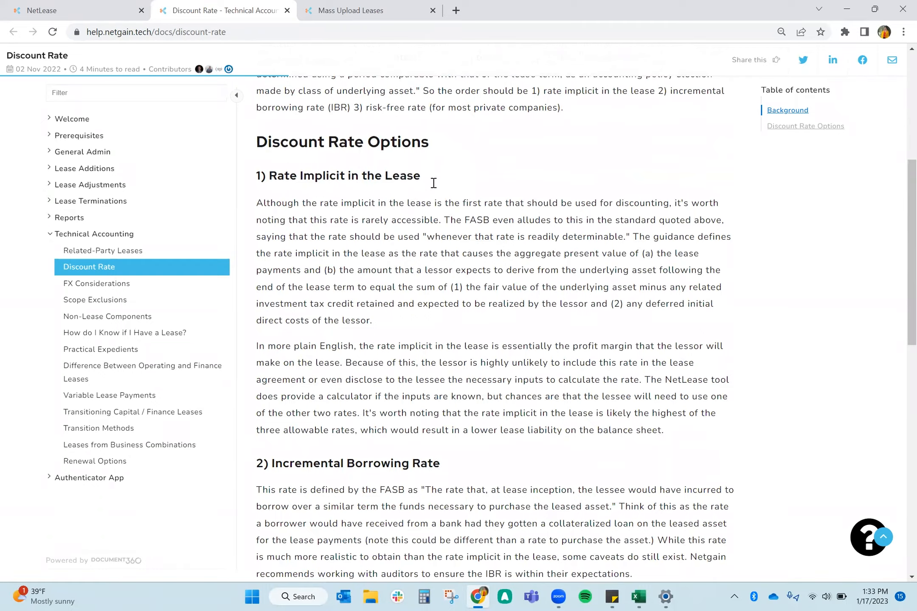
pyautogui.scroll(-7, 438, 178)
pyautogui.click(447, 169)
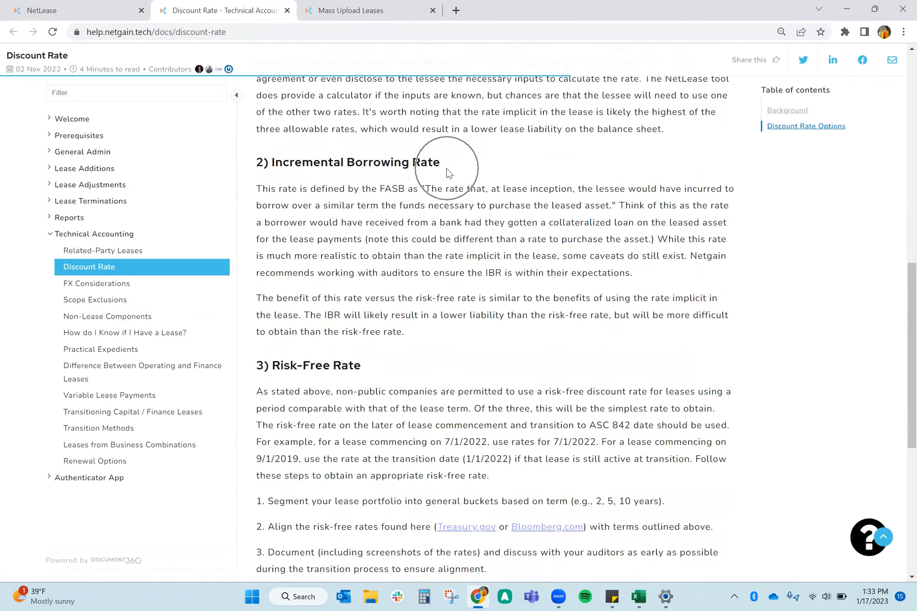
pyautogui.scroll(-1, 441, 182)
pyautogui.click(367, 305)
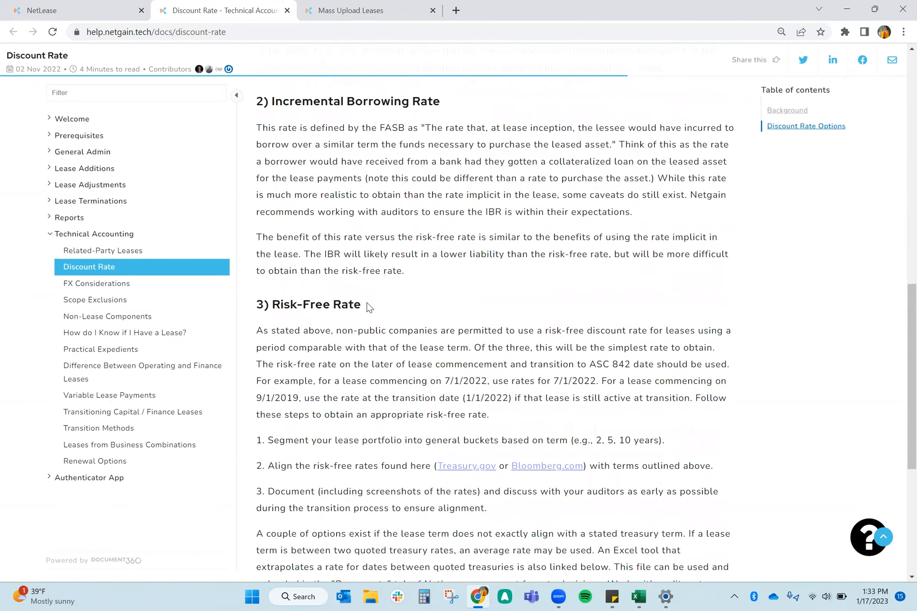
pyautogui.scroll(-4, 368, 304)
pyautogui.scroll(1, 370, 300)
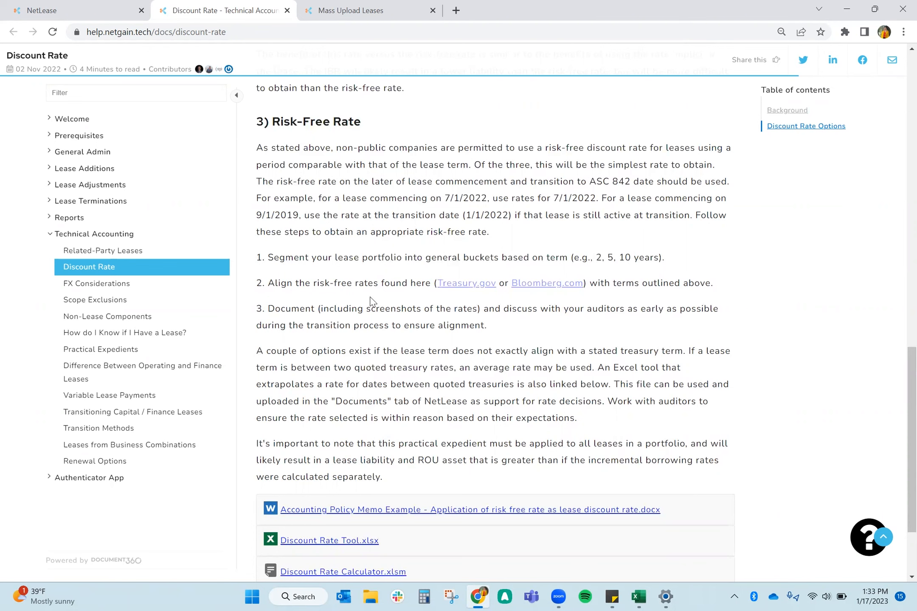
pyautogui.scroll(-1, 370, 302)
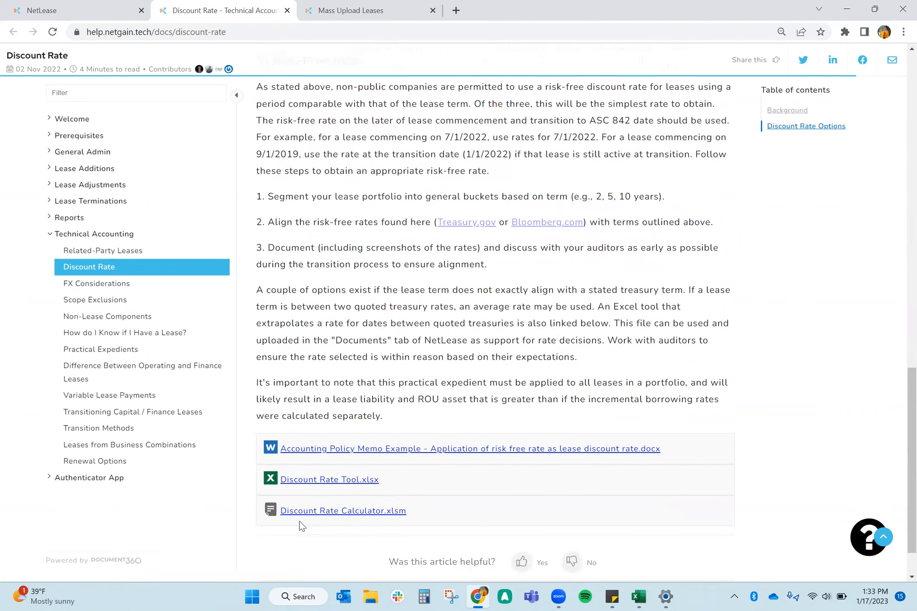
# Step: Download Discount Rate Tool.xlsx from the article, open it in Excel and enable editing
pyautogui.click(350, 485)
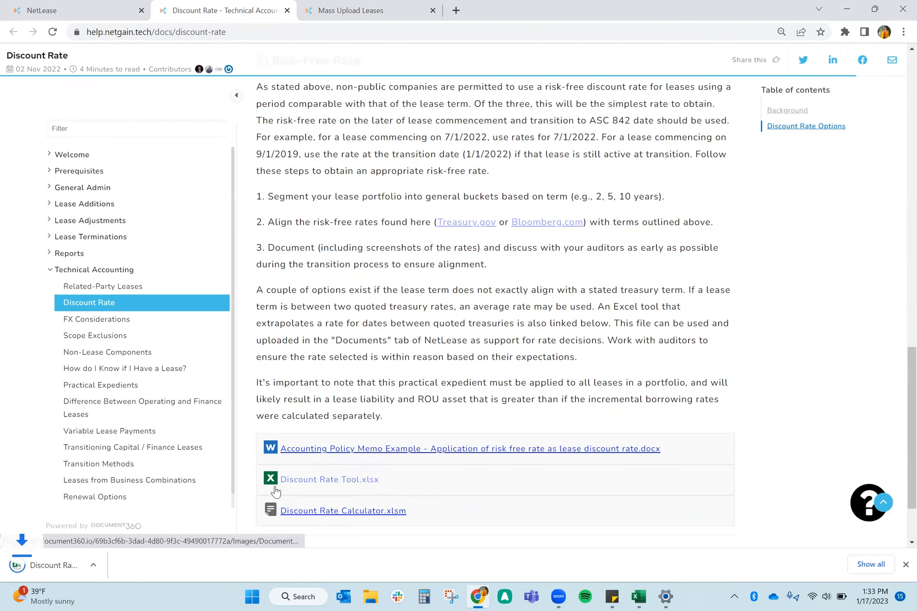
pyautogui.click(106, 570)
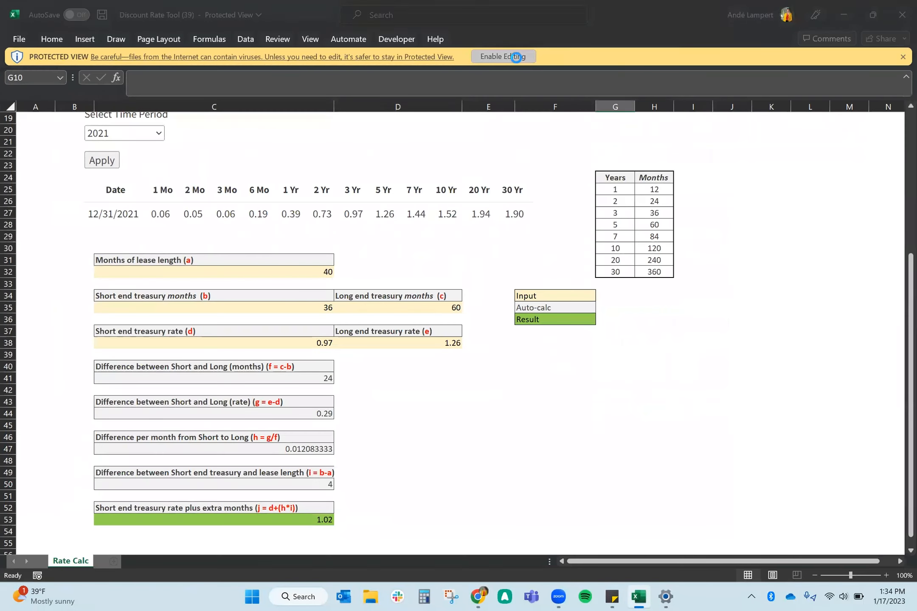
pyautogui.click(514, 56)
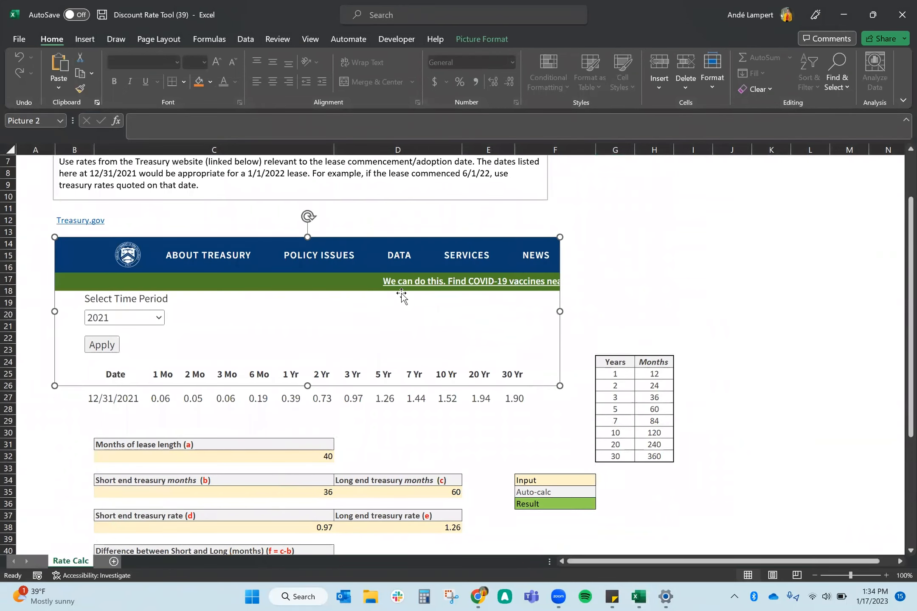
# Step: Examine the 12/31/2021 Treasury rates and the months-of-lease-length input in the Rate Calc sheet
pyautogui.click(361, 399)
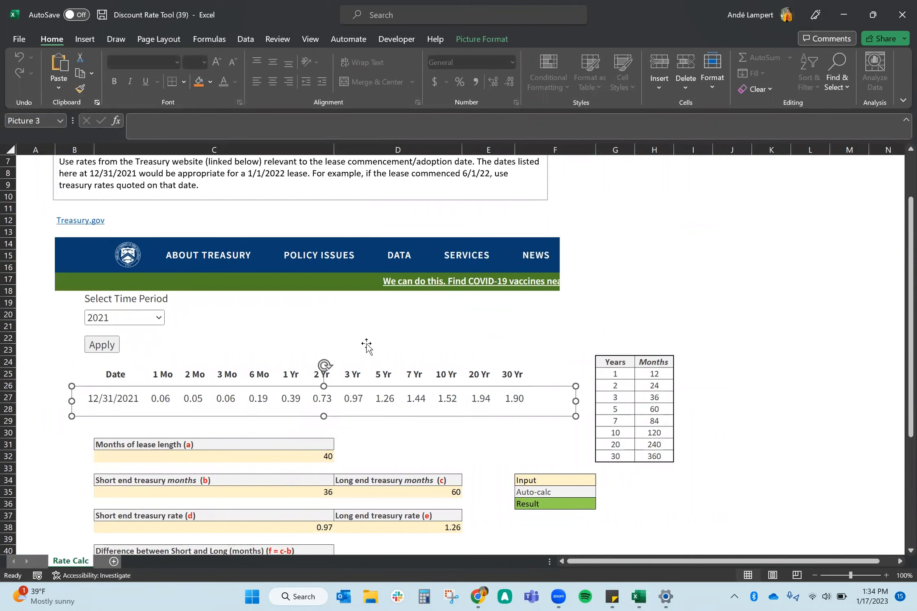
pyautogui.click(352, 346)
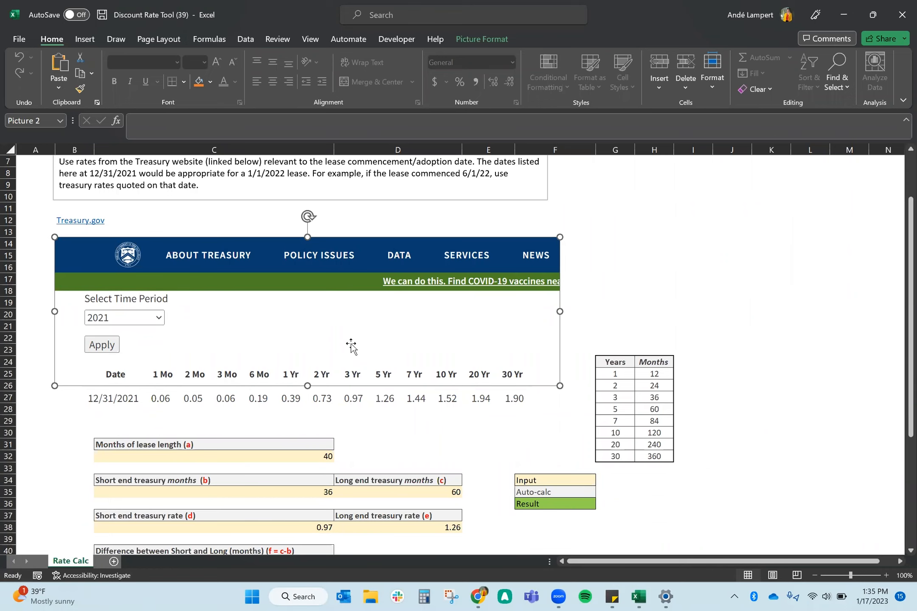
pyautogui.scroll(-3, 361, 344)
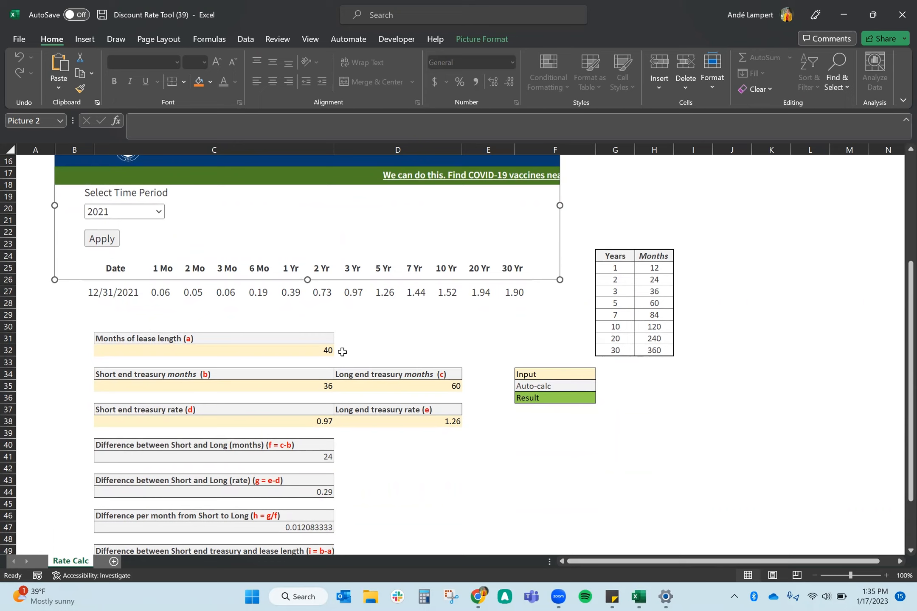
pyautogui.scroll(-1, 342, 351)
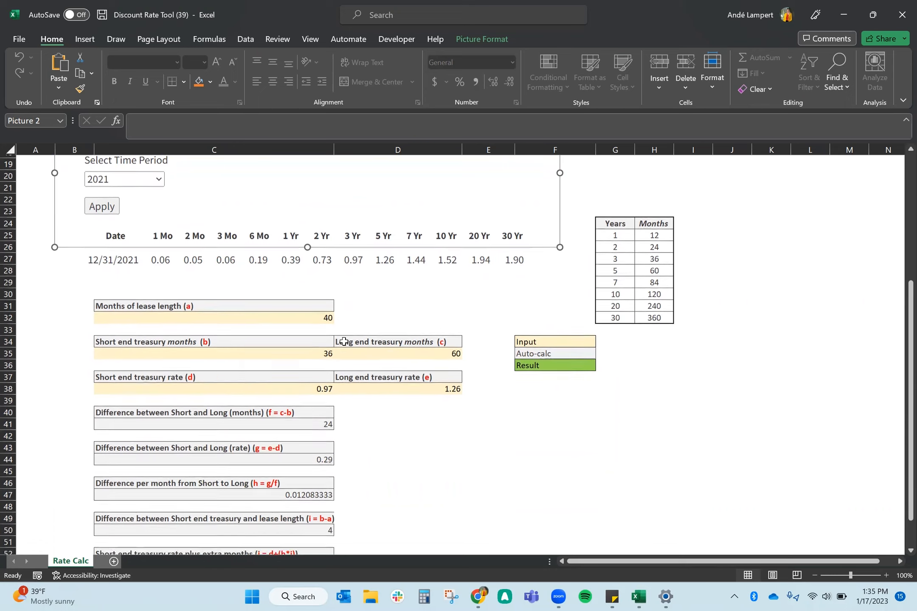
pyautogui.click(290, 317)
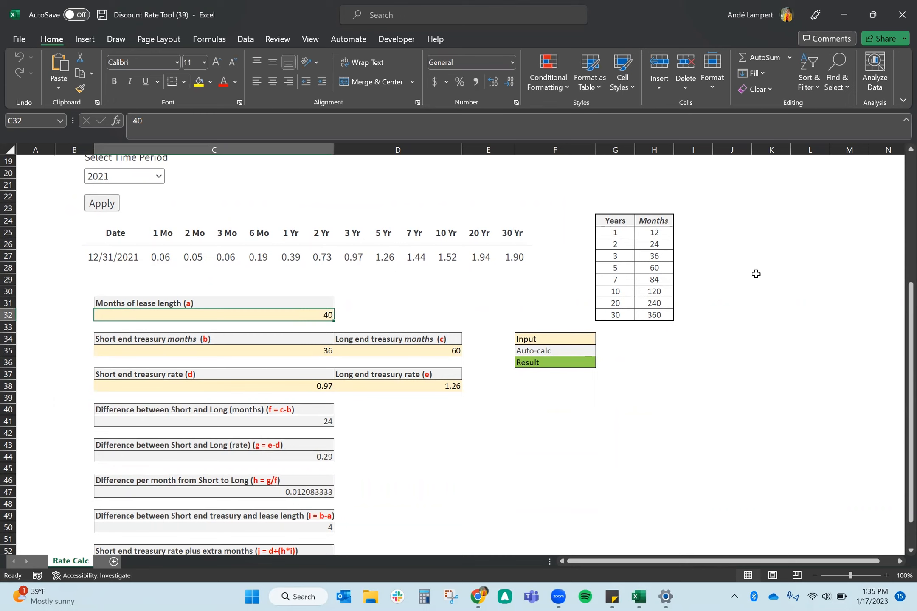
# Step: Highlight the 3-year (36 months) and 5-year (60 months) rows of the Years/Months table in yellow
pyautogui.moveTo(616, 256); pyautogui.dragTo(648, 255)
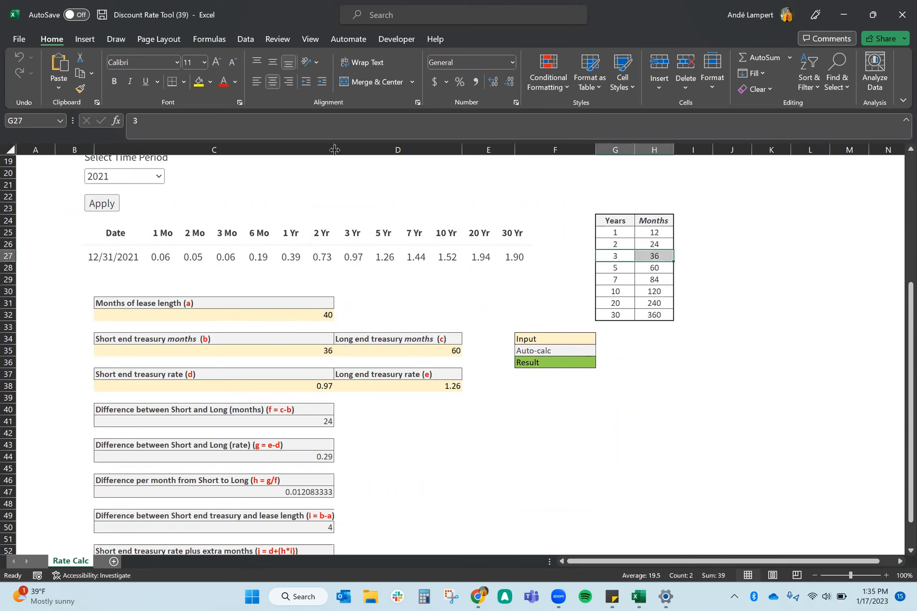
pyautogui.click(199, 82)
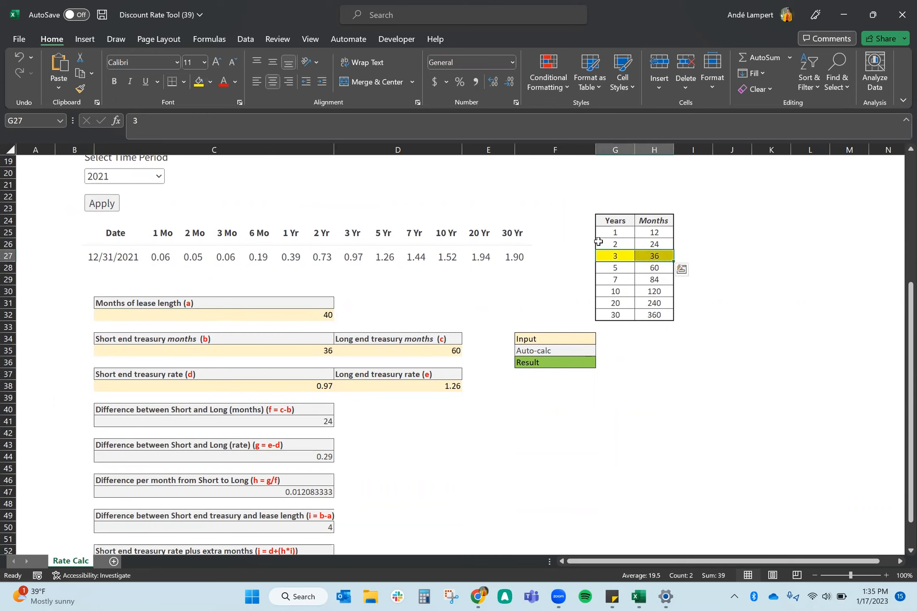
pyautogui.moveTo(618, 268); pyautogui.dragTo(654, 268)
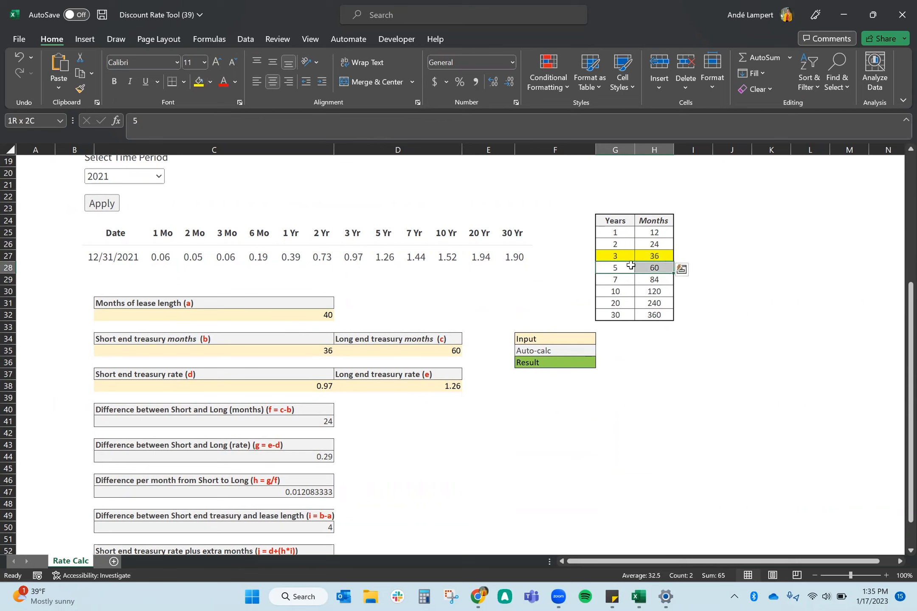
pyautogui.click(197, 85)
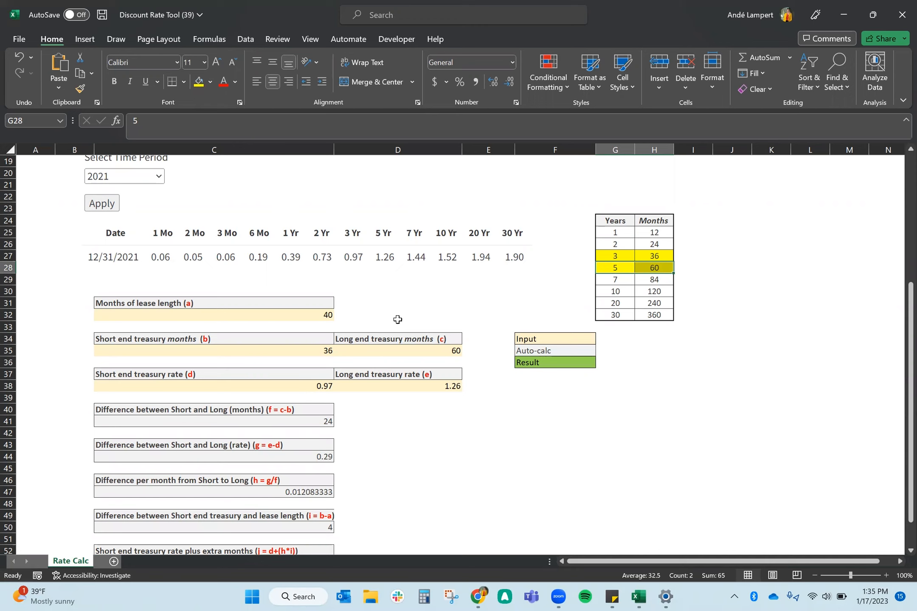
# Step: Review the calculator's lease length, short and long end treasury months and rates, and the resulting interpolated rate
pyautogui.scroll(-1, 427, 297)
pyautogui.click(305, 277)
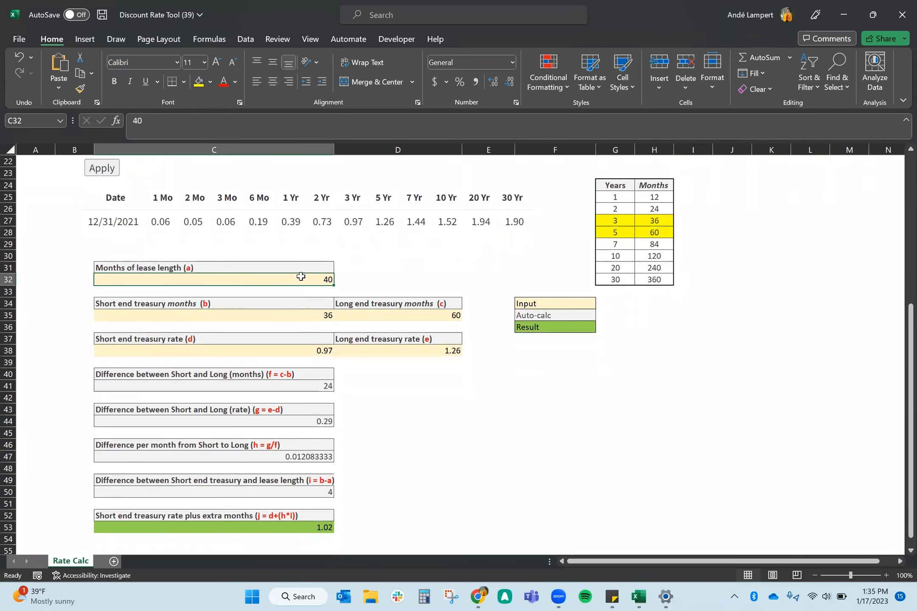
pyautogui.click(300, 276)
pyautogui.click(304, 316)
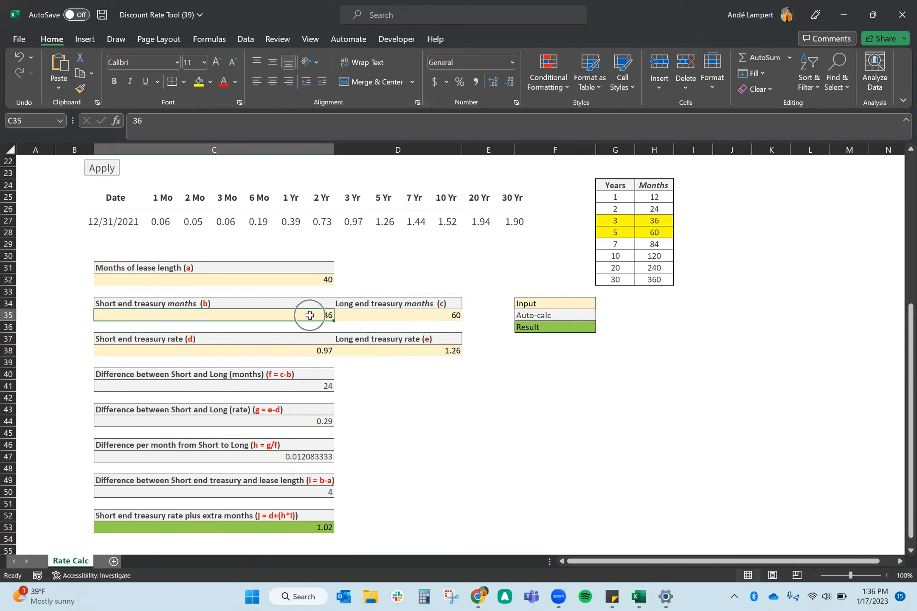
pyautogui.click(388, 316)
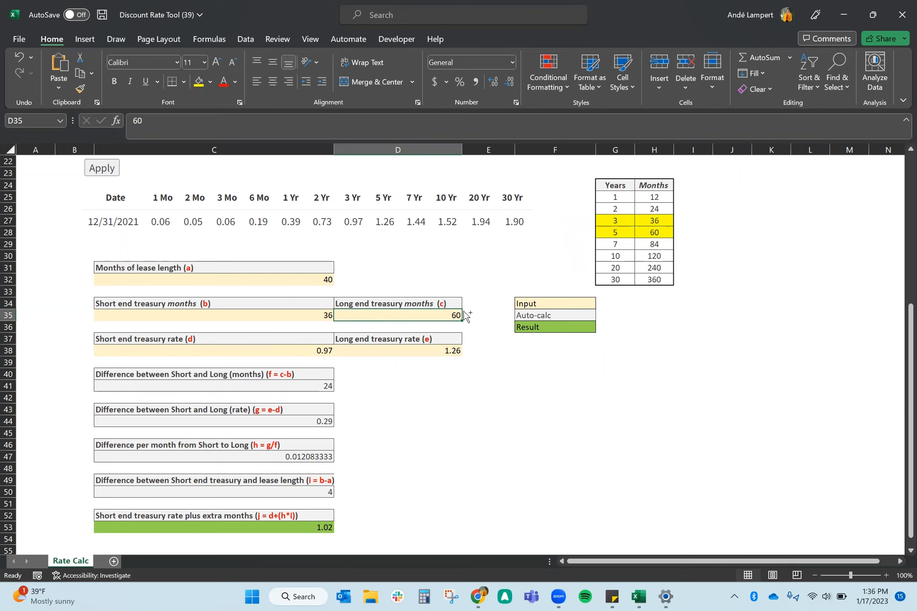
pyautogui.click(278, 351)
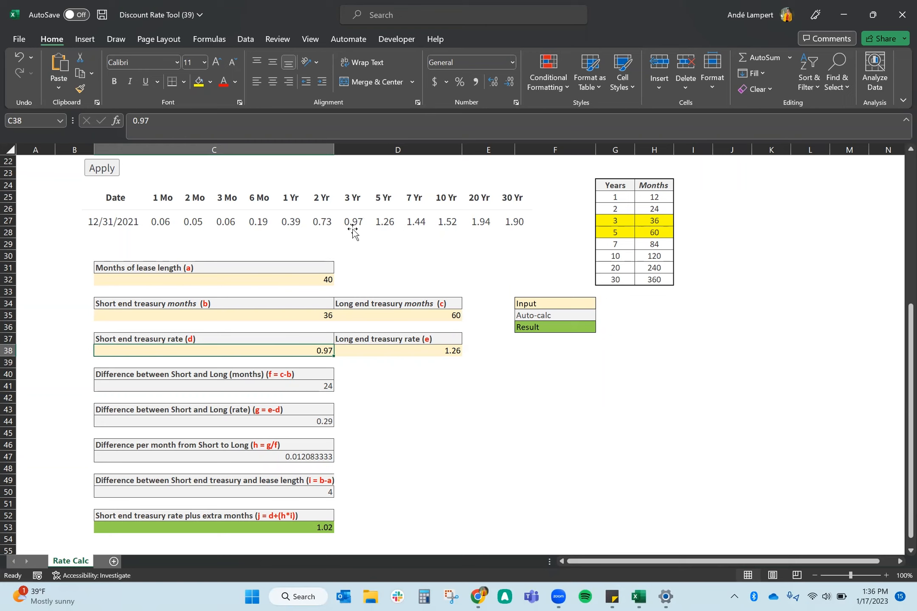
pyautogui.click(402, 349)
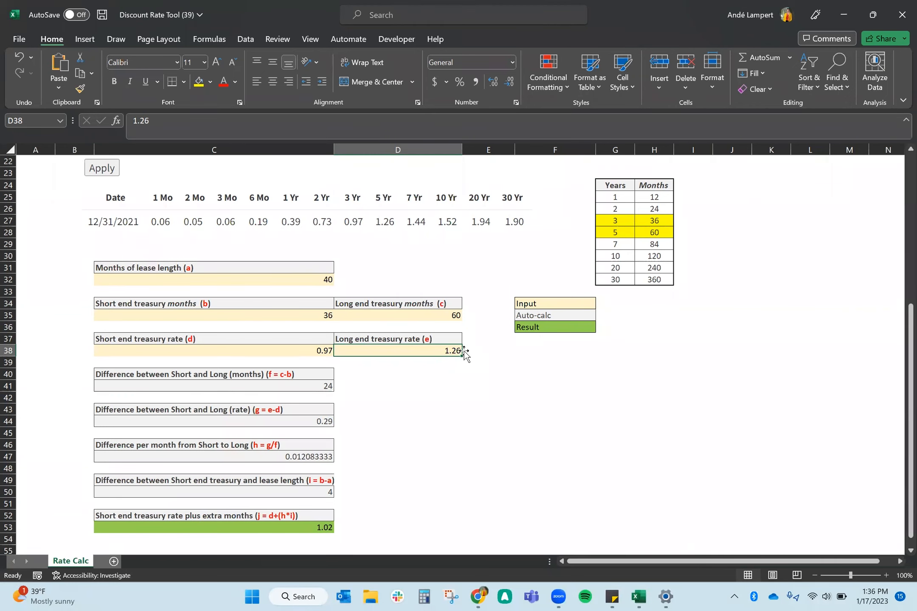
pyautogui.scroll(-1, 355, 371)
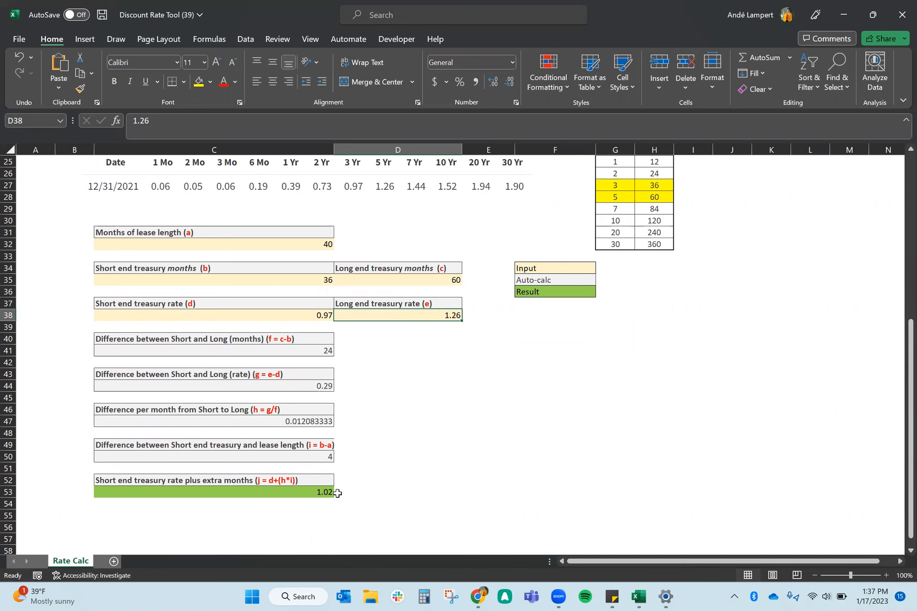
pyautogui.scroll(1, 368, 447)
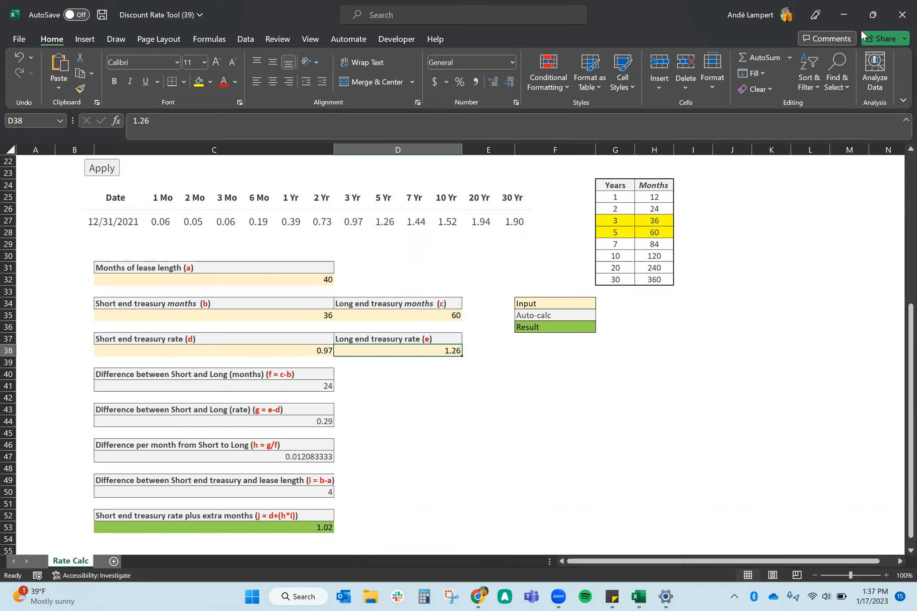
# Step: Close the Discount Rate Tool workbook without saving, and set the lease's discount rate to 1.26% in NetLease
pyautogui.click(902, 14)
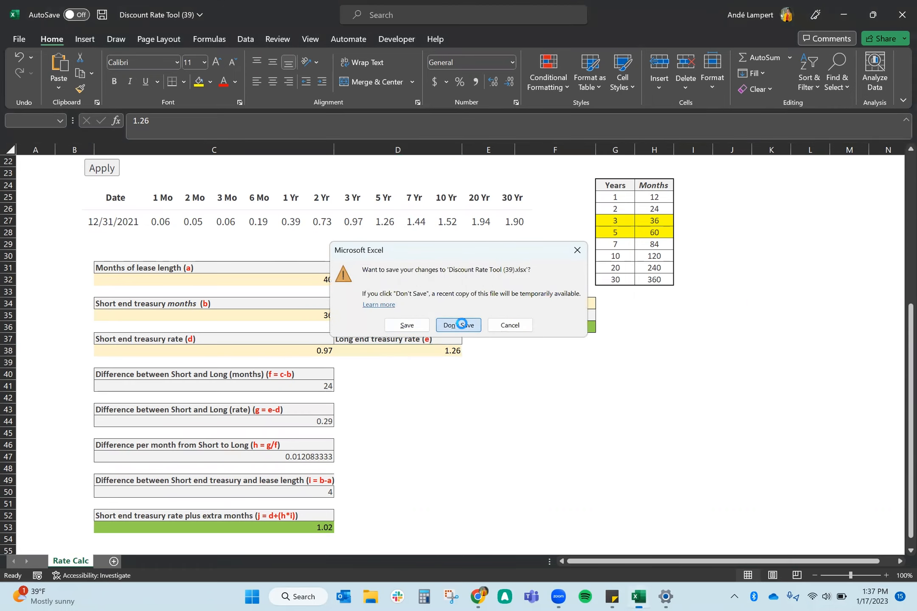
pyautogui.click(459, 325)
pyautogui.click(107, 12)
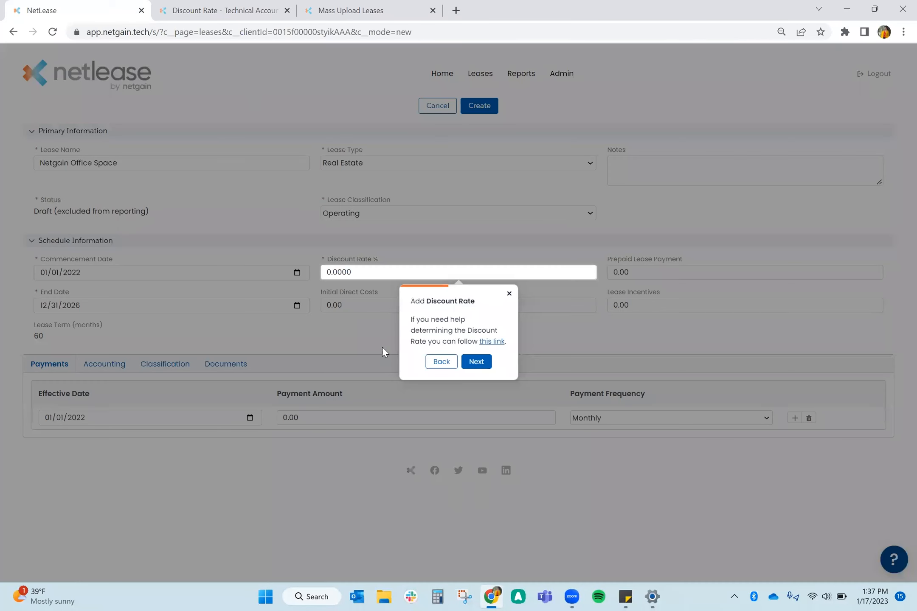
pyautogui.write('1.26')
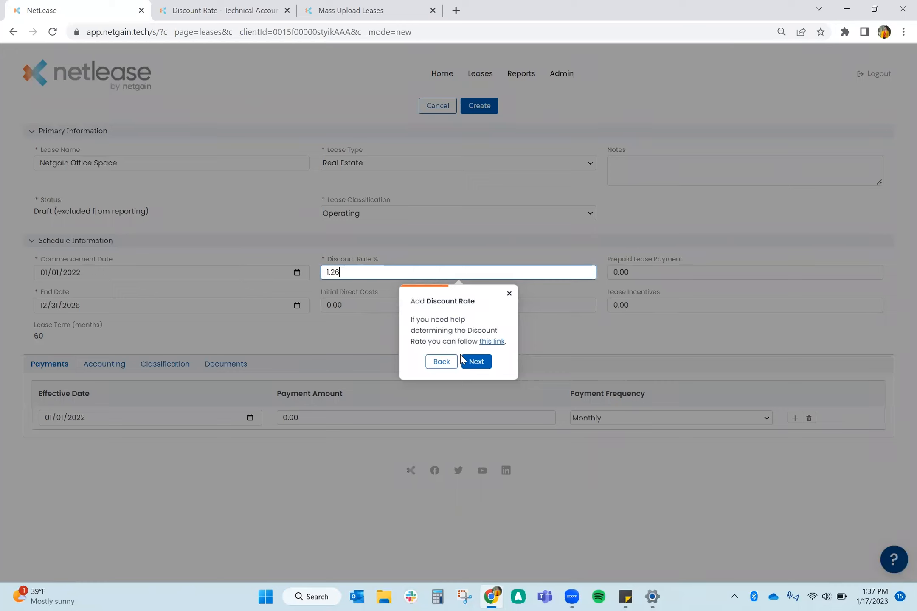
pyautogui.click(479, 362)
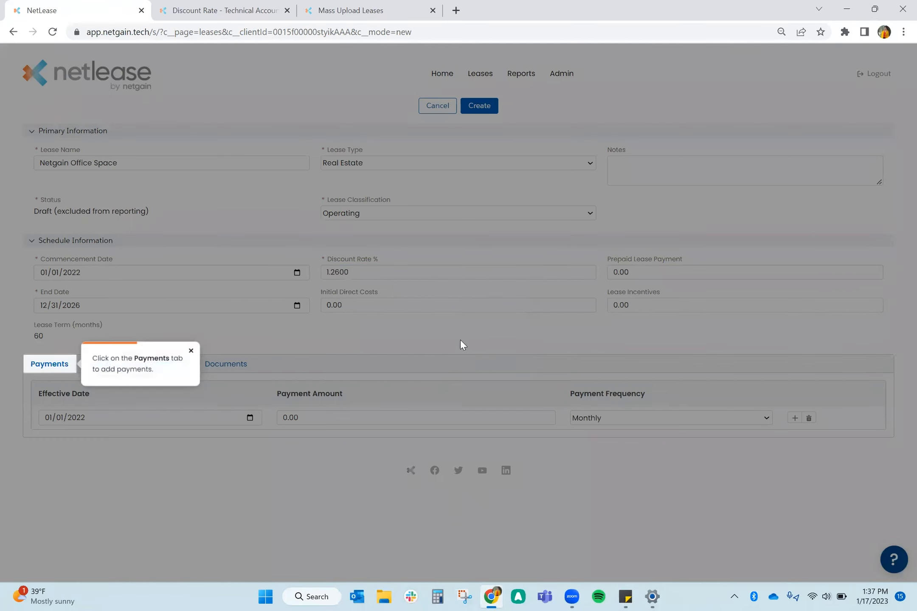
# Step: Accept the first payment's effective date, set its amount to 10,000 and its frequency to Monthly
pyautogui.click(43, 366)
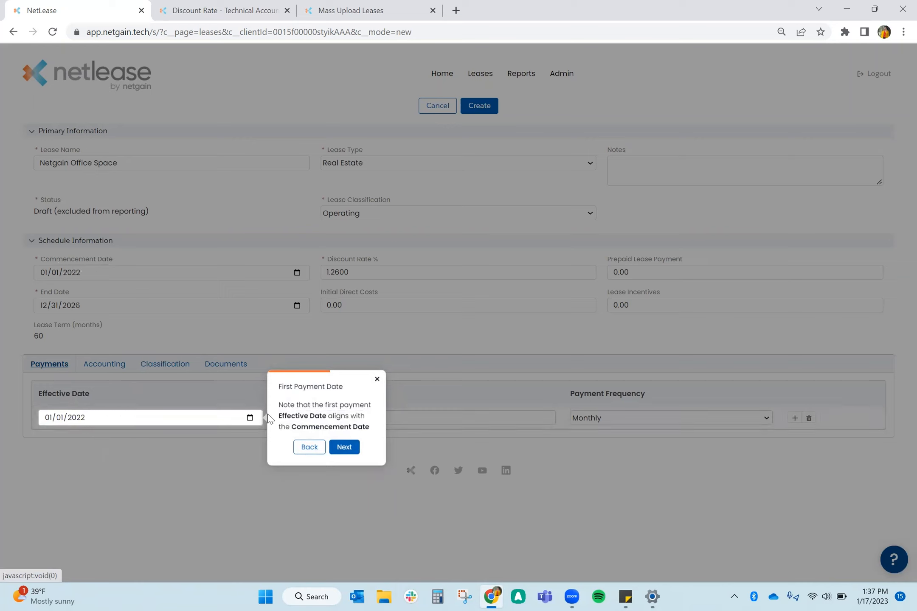
pyautogui.click(346, 450)
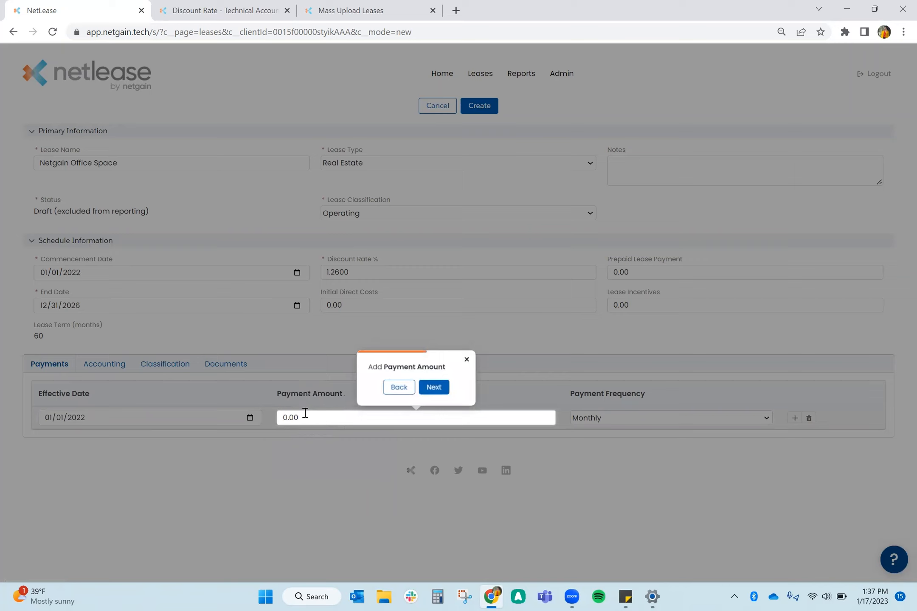
pyautogui.click(305, 413)
pyautogui.write('1')
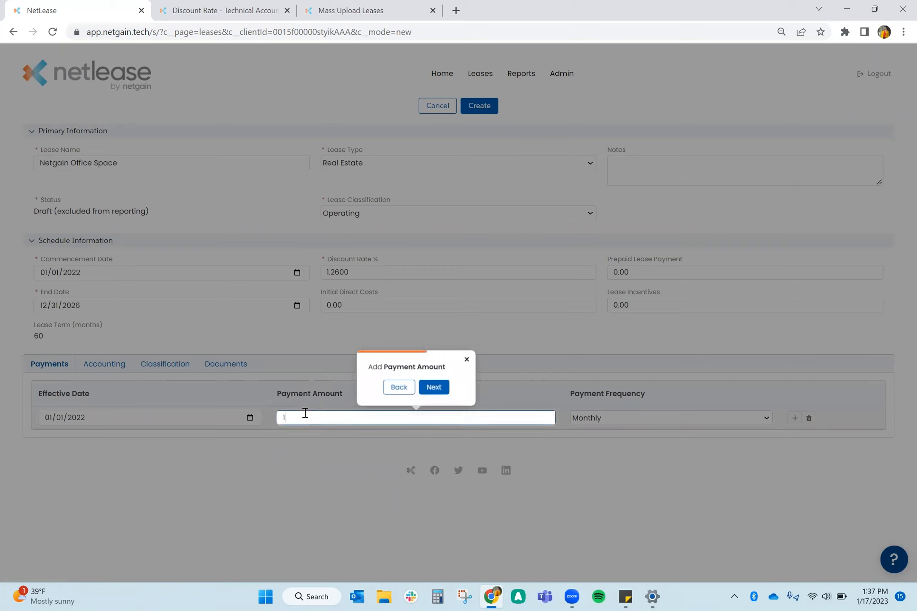
pyautogui.write('0000')
pyautogui.click(441, 388)
pyautogui.click(675, 421)
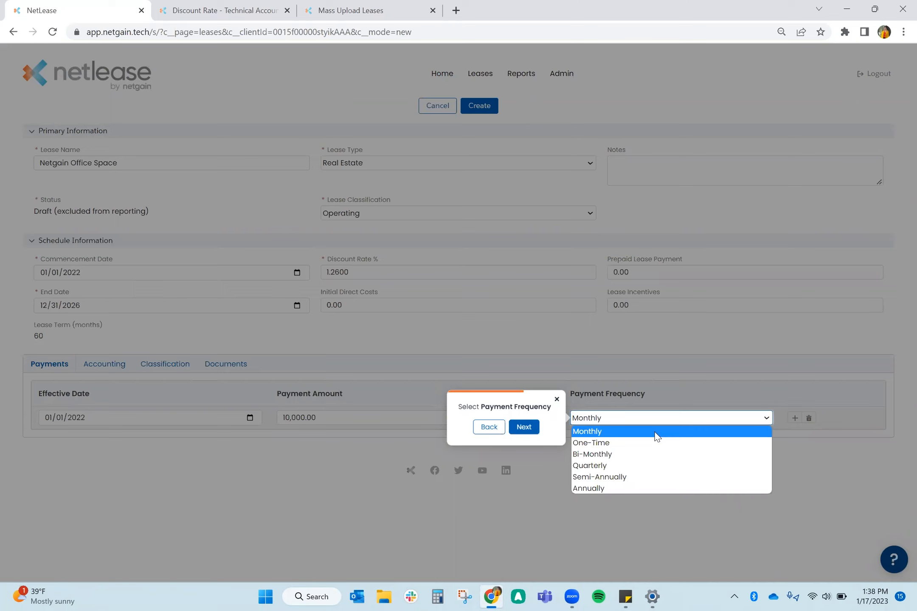
pyautogui.click(655, 432)
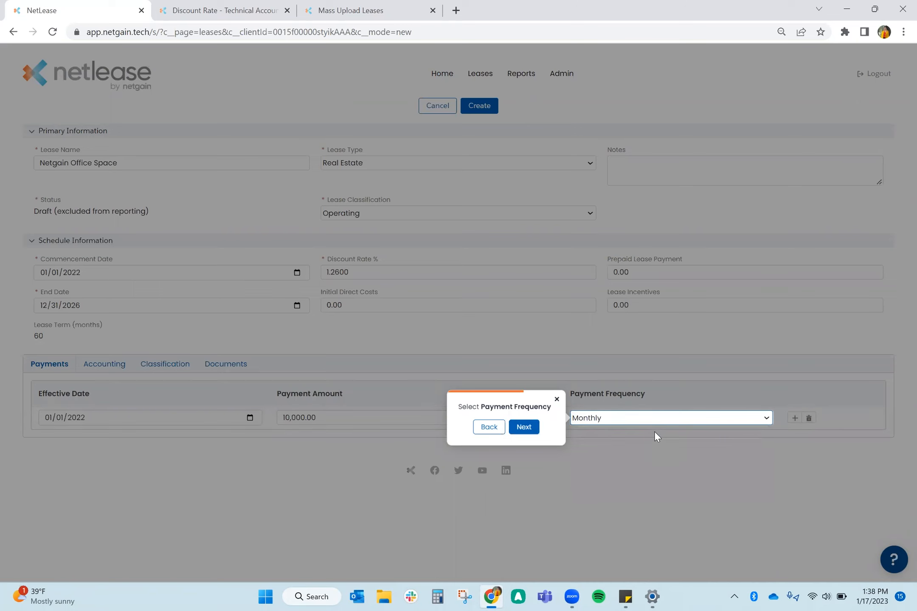
pyautogui.click(524, 427)
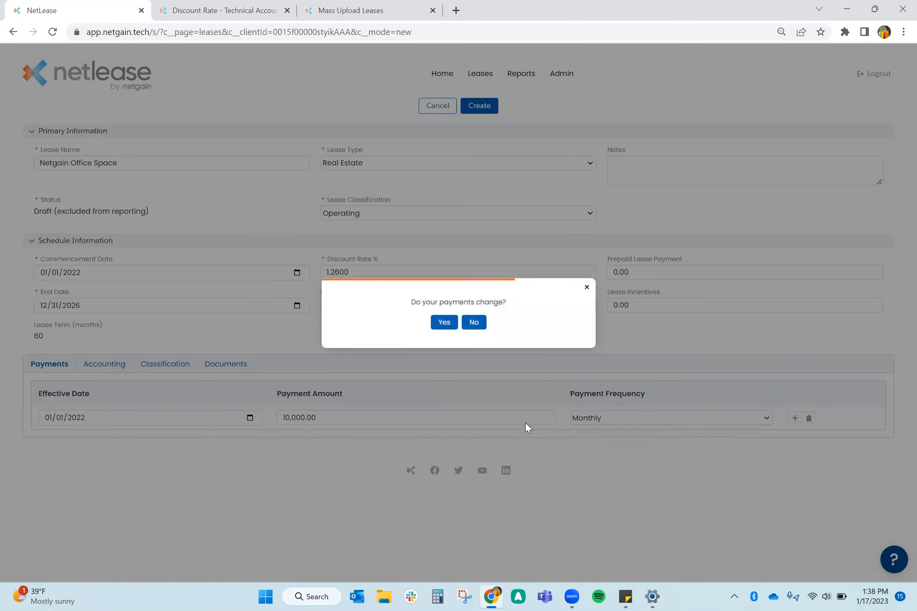
# Step: Answer that the lease payments change and add a second payment row
pyautogui.click(447, 326)
pyautogui.click(445, 324)
pyautogui.click(444, 324)
pyautogui.click(796, 421)
pyautogui.click(794, 419)
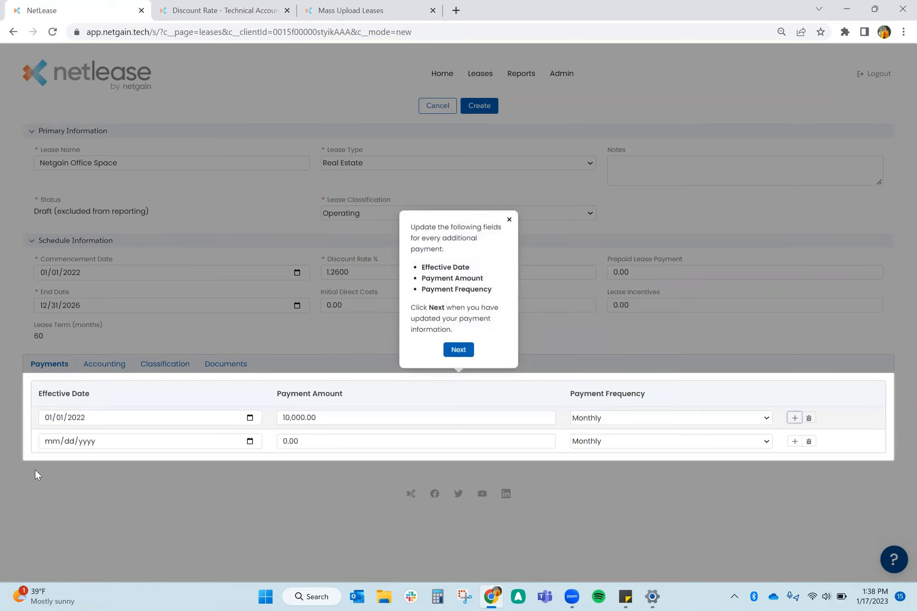
# Step: Set the second payment's effective date to 01/01/2023 and its amount to 11,000, keeping the Monthly frequency
pyautogui.click(59, 444)
pyautogui.write('01/01/202')
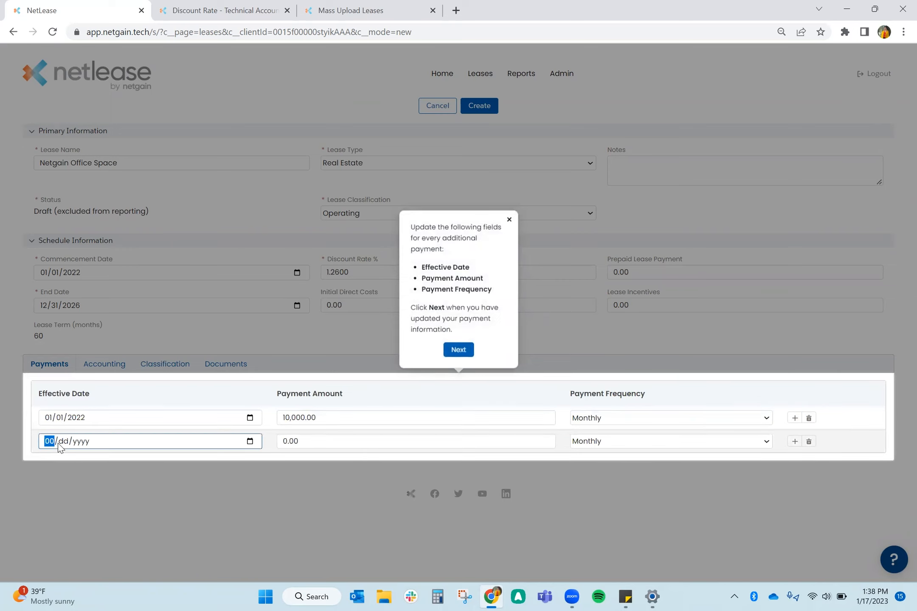
pyautogui.write('3')
pyautogui.press('Tab')
pyautogui.press('Tab')
pyautogui.write('11000')
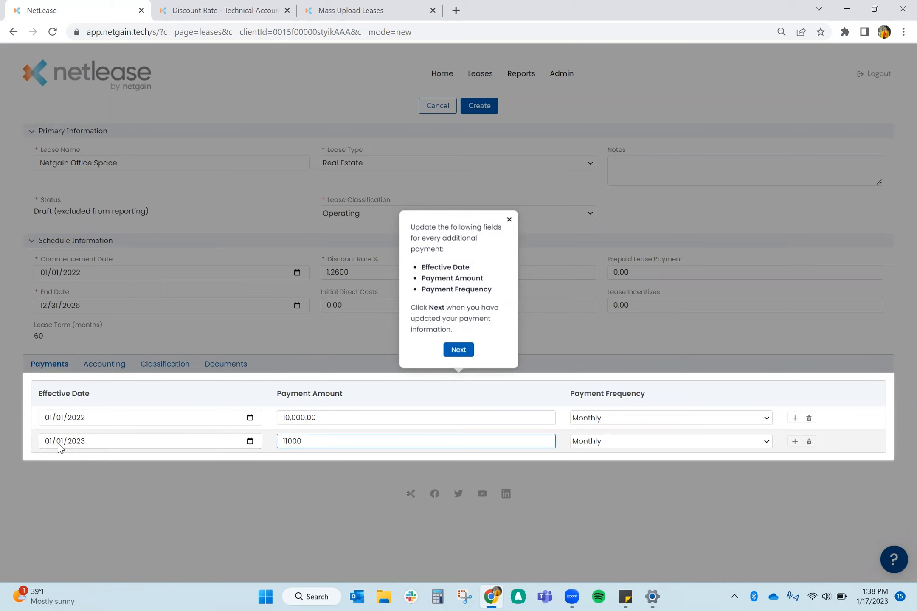
pyautogui.press('Tab')
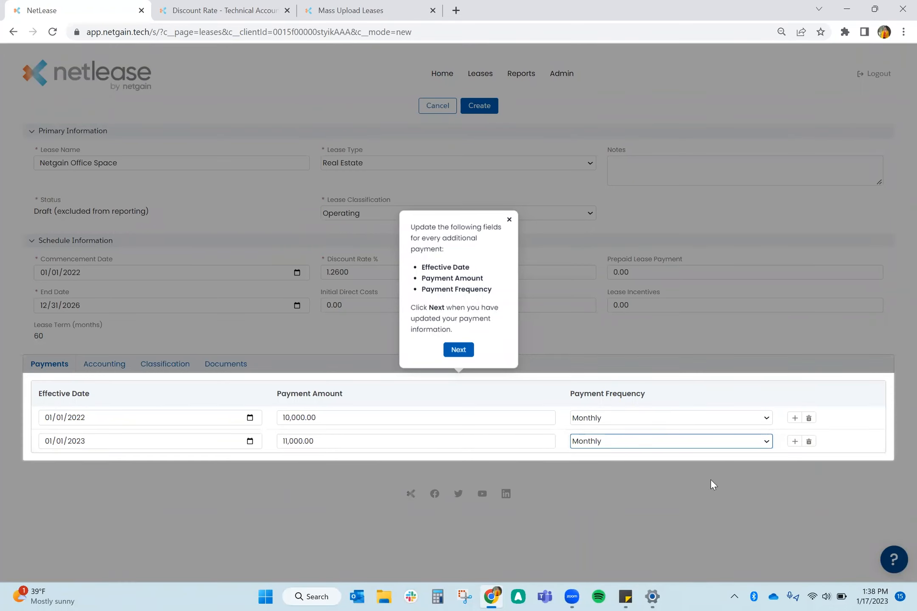
pyautogui.click(766, 441)
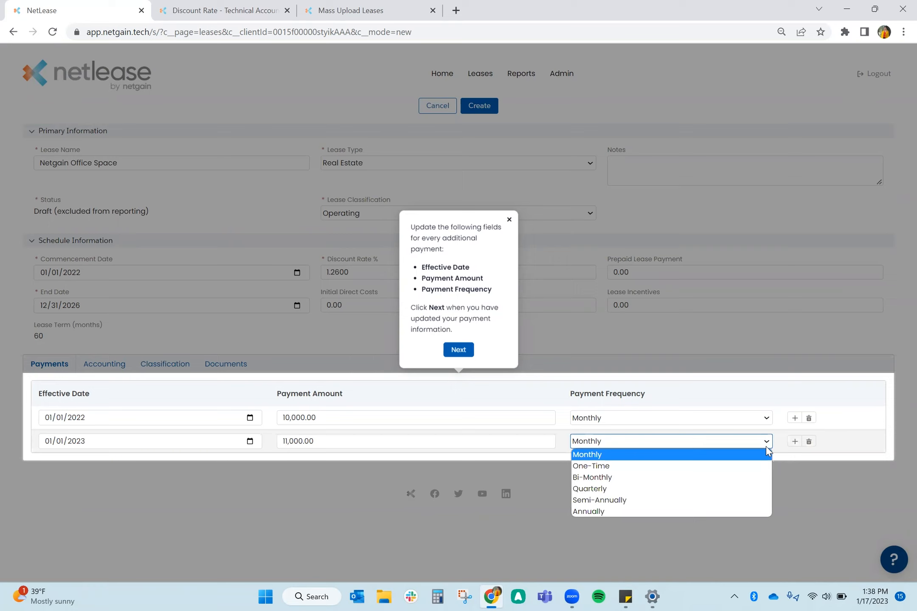
pyautogui.click(782, 446)
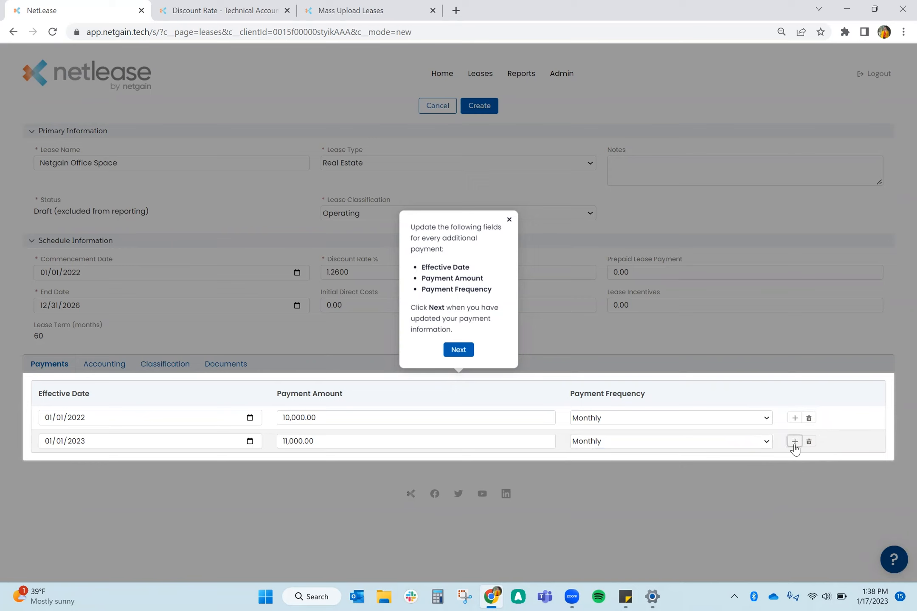
# Step: Add a third payment row effective 01/01/2024 with an amount of 12,000 and the Monthly frequency
pyautogui.click(795, 444)
pyautogui.click(189, 467)
pyautogui.write('01/')
pyautogui.write('01/2024')
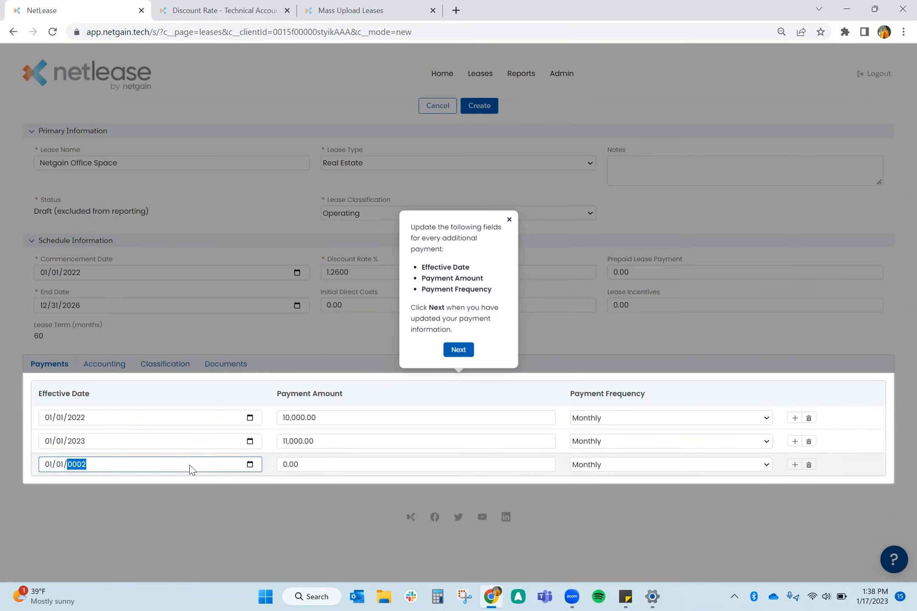
pyautogui.press('Tab')
pyautogui.write('12000')
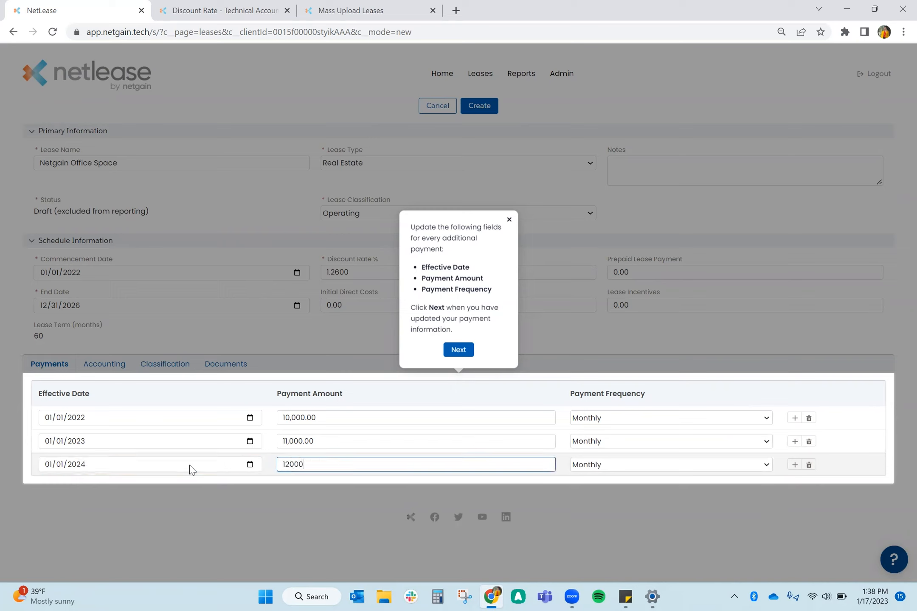
pyautogui.press('Tab')
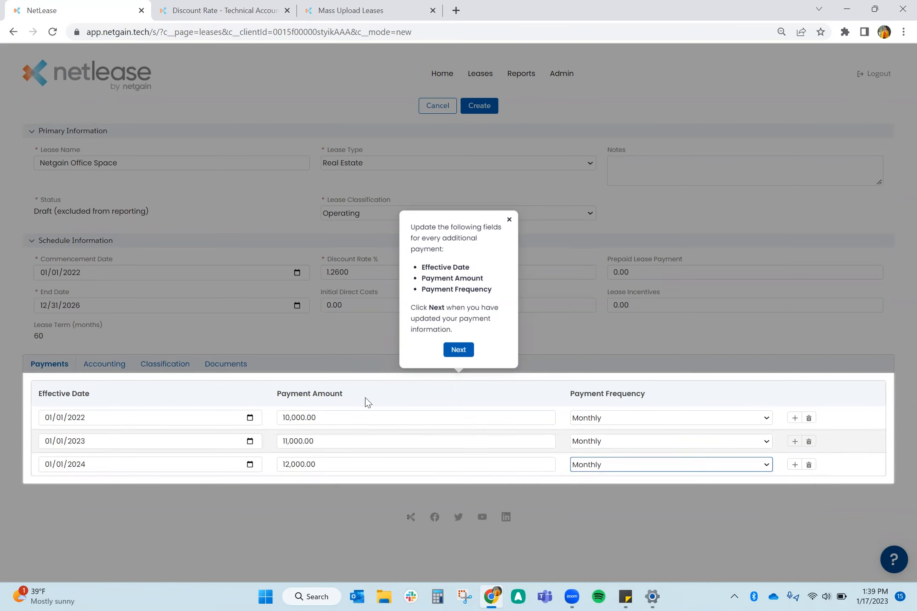
# Step: Finish the payment entries, exit the Lease Assistant, and review the Prepaid Lease Payment, Lease Incentives and Initial Direct Costs fields
pyautogui.click(459, 352)
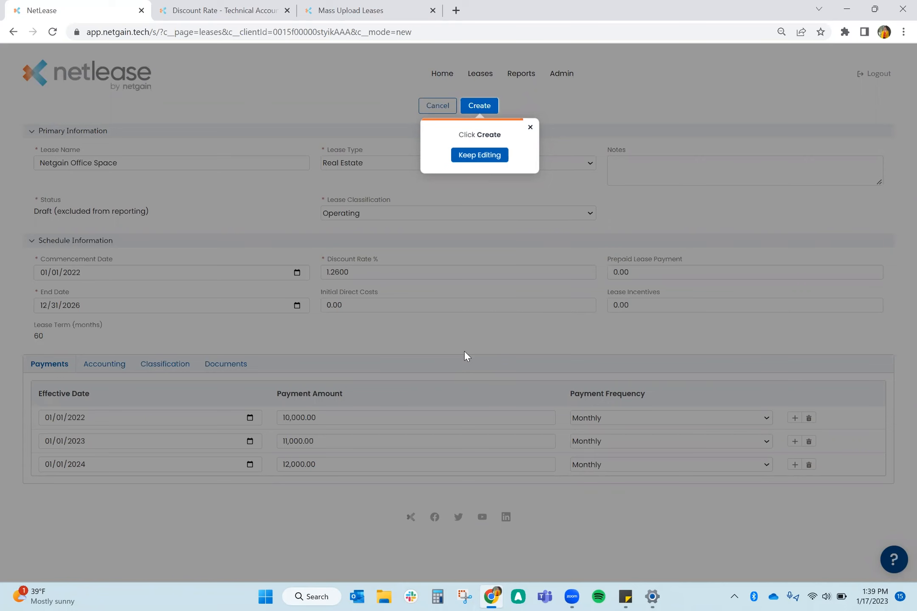
pyautogui.click(529, 127)
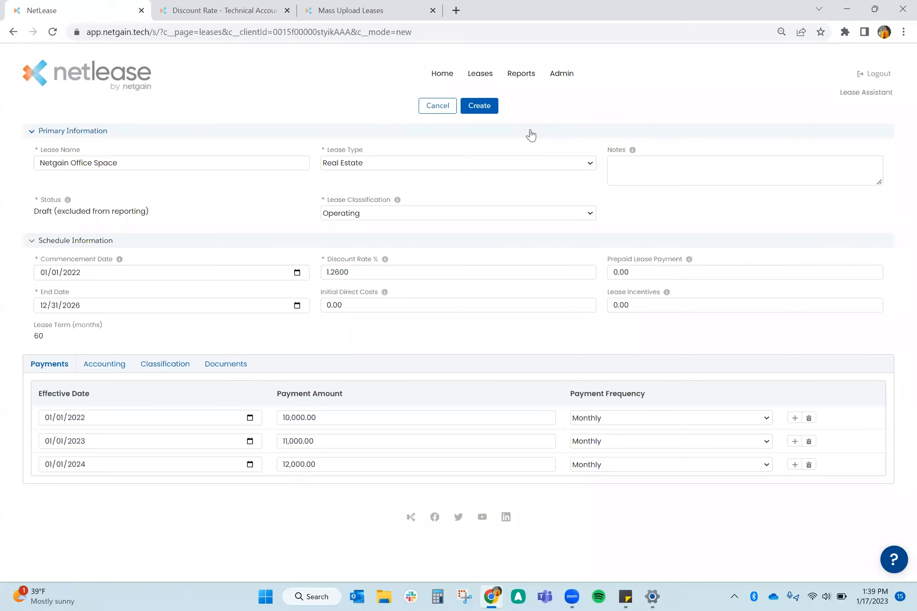
pyautogui.click(646, 272)
pyautogui.click(634, 306)
pyautogui.click(399, 305)
pyautogui.click(384, 293)
pyautogui.moveTo(666, 292)
pyautogui.click(761, 340)
# Step: In the lease's accounting segments, set Location to West and Cost Center to 100
pyautogui.click(108, 365)
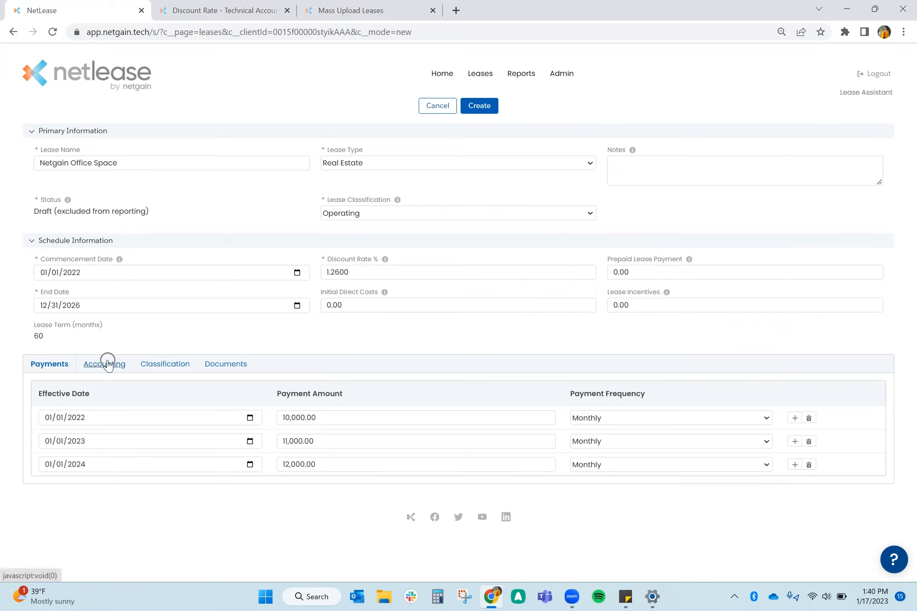
pyautogui.scroll(-3, 108, 366)
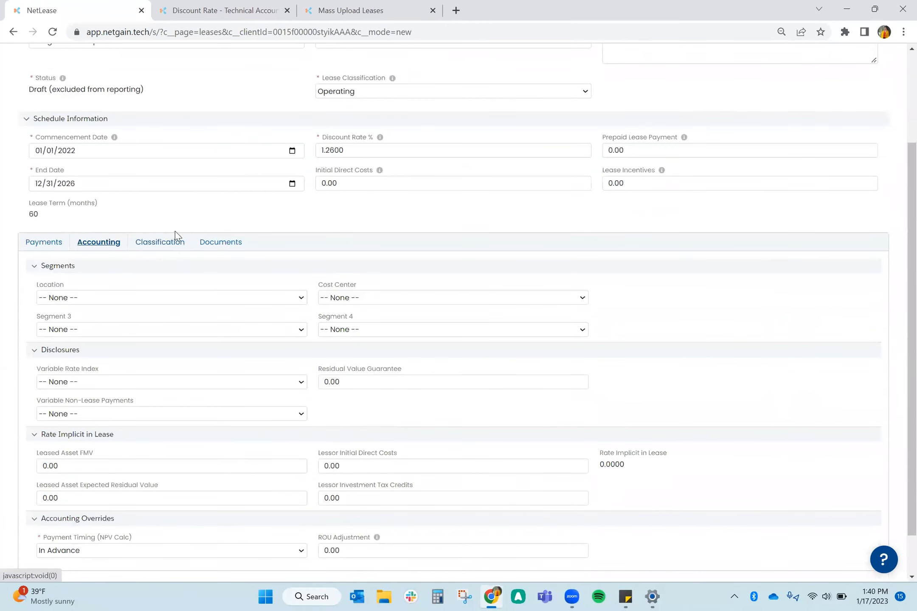
pyautogui.click(146, 298)
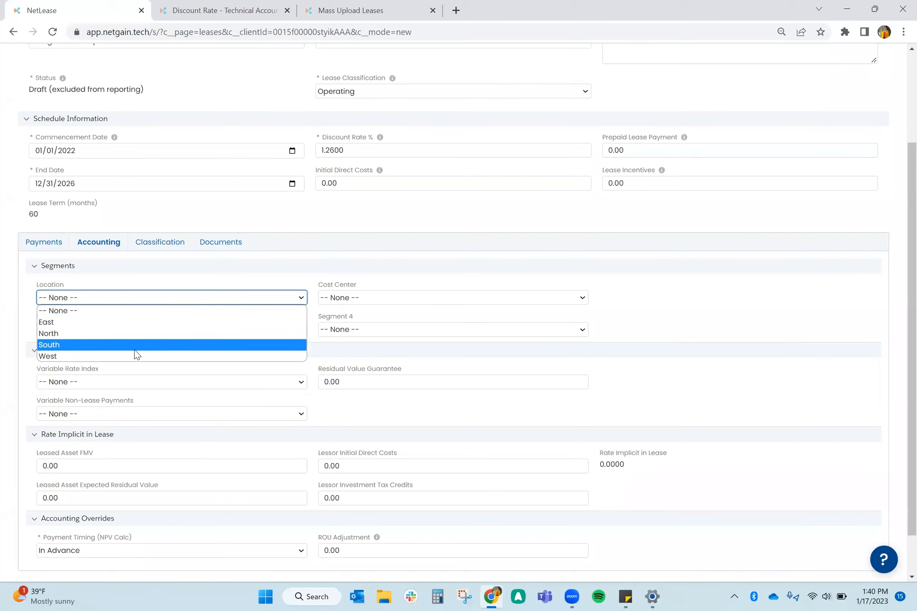
pyautogui.click(133, 357)
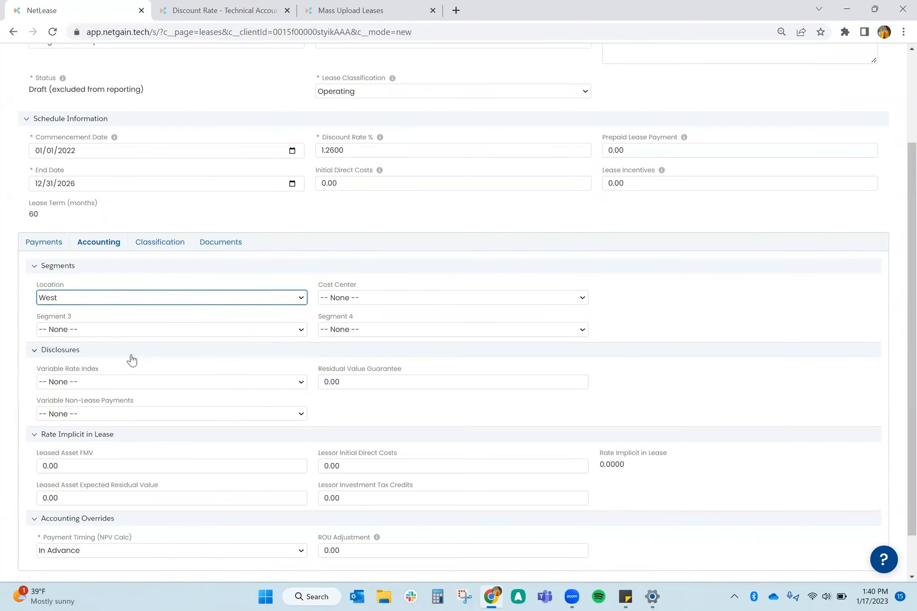
pyautogui.click(367, 299)
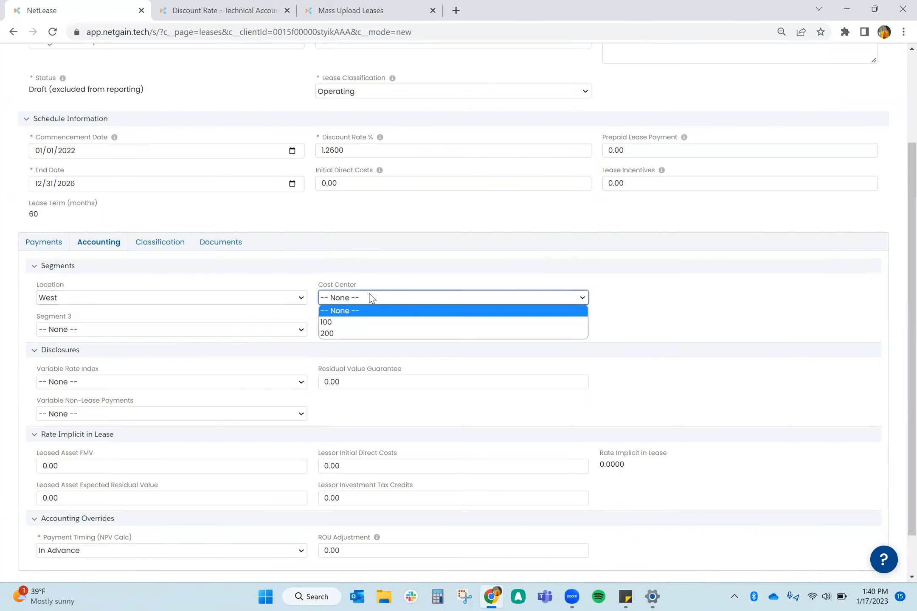
pyautogui.click(367, 323)
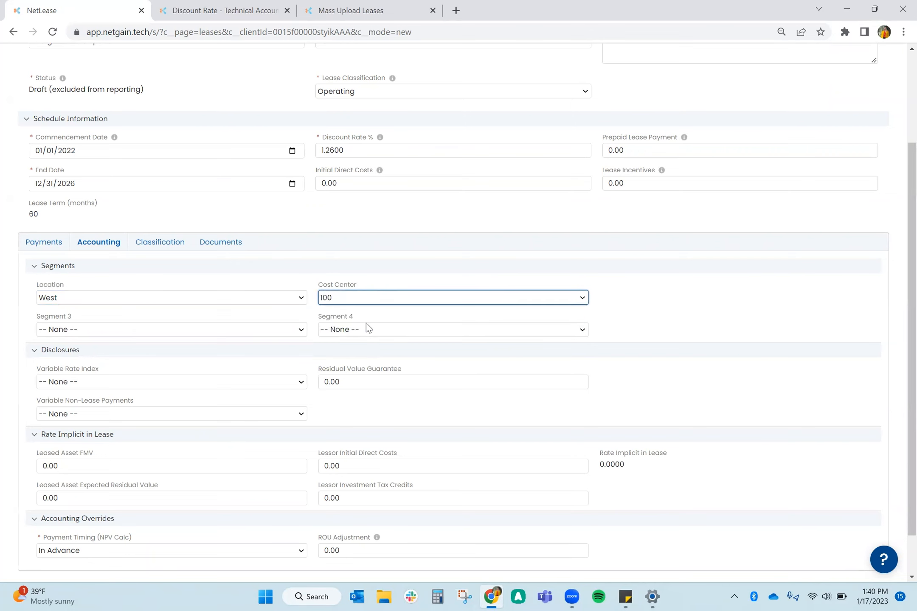
# Step: Examine the Payment Timing options and the ROU Adjustment guidance in the lease's accounting overrides
pyautogui.scroll(-1, 186, 317)
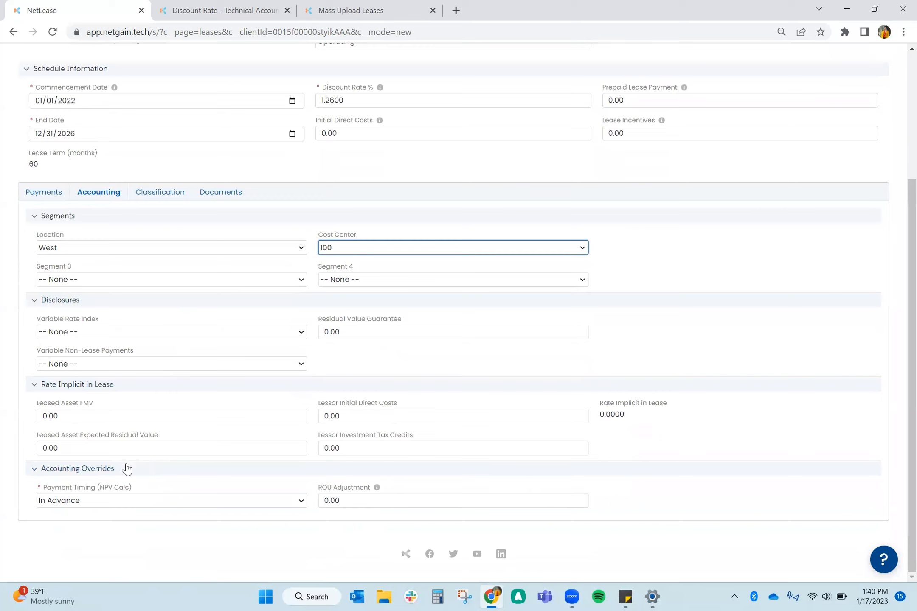
pyautogui.click(115, 502)
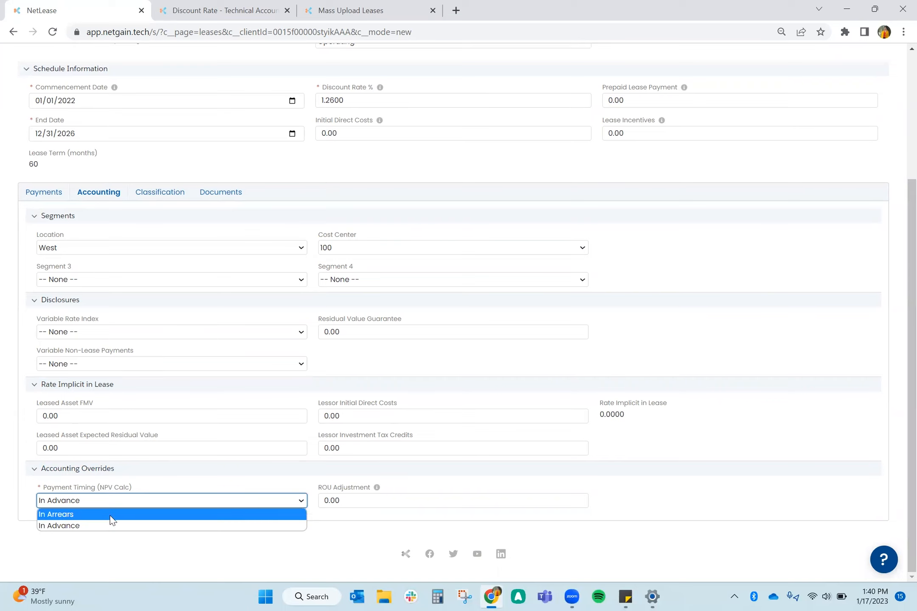
pyautogui.click(384, 500)
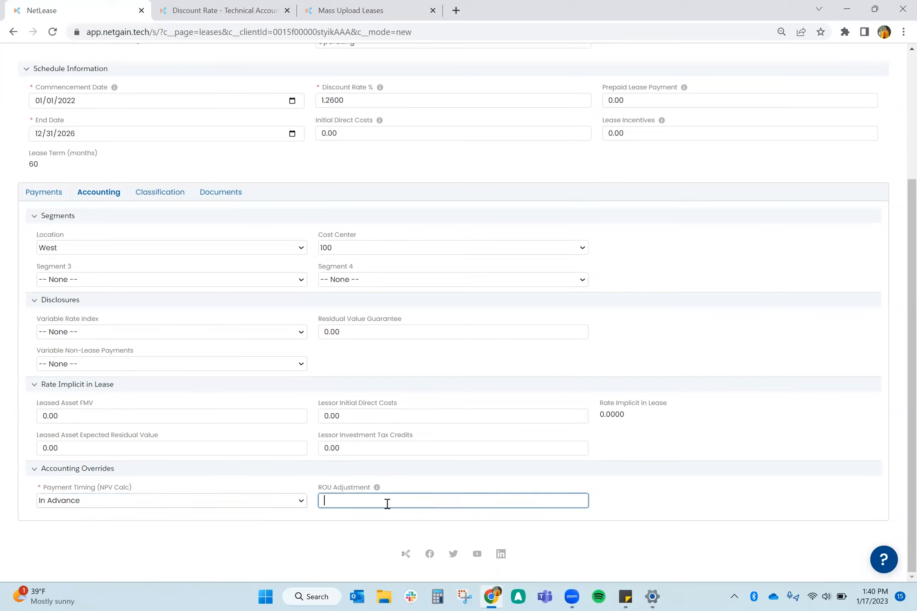
pyautogui.moveTo(377, 490)
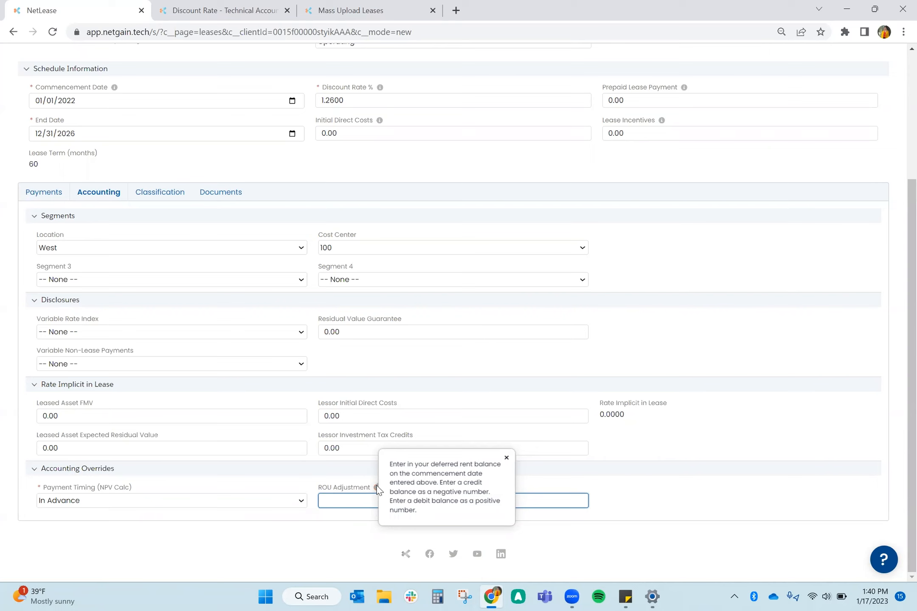
# Step: Calculate the lease classification by enabling and then disabling the Transfer of Ownership criterion
pyautogui.click(167, 195)
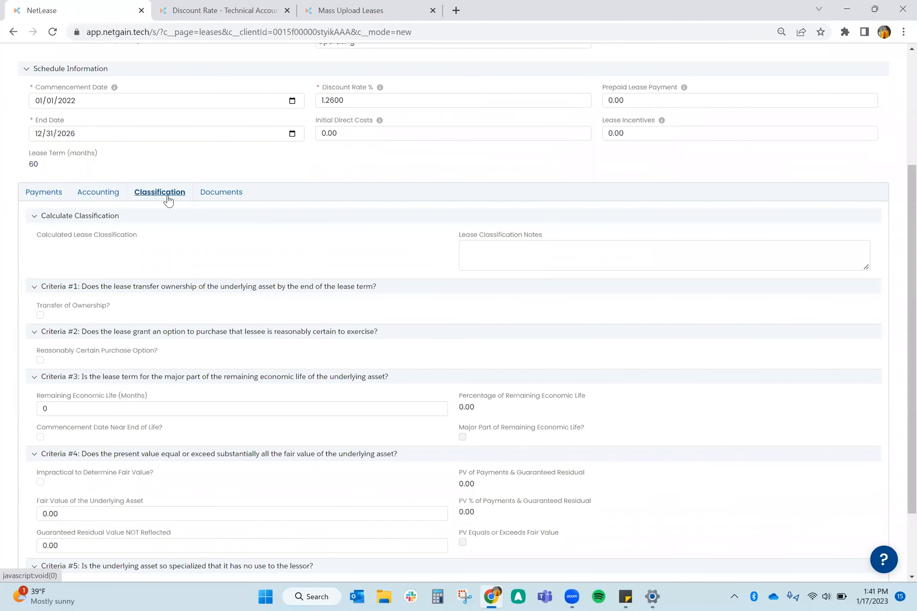
pyautogui.scroll(-3, 168, 201)
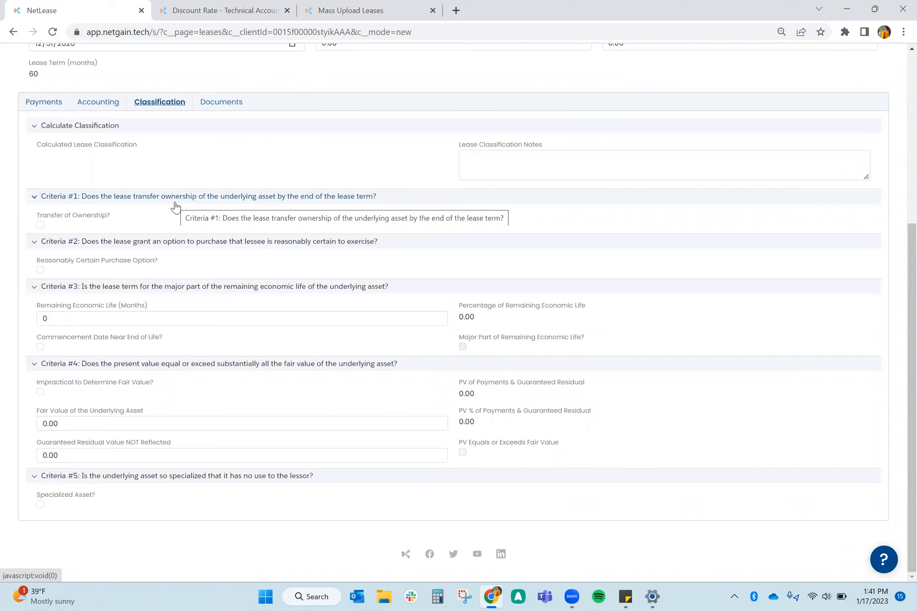
pyautogui.press('ctrl')
pyautogui.press('ctrl')
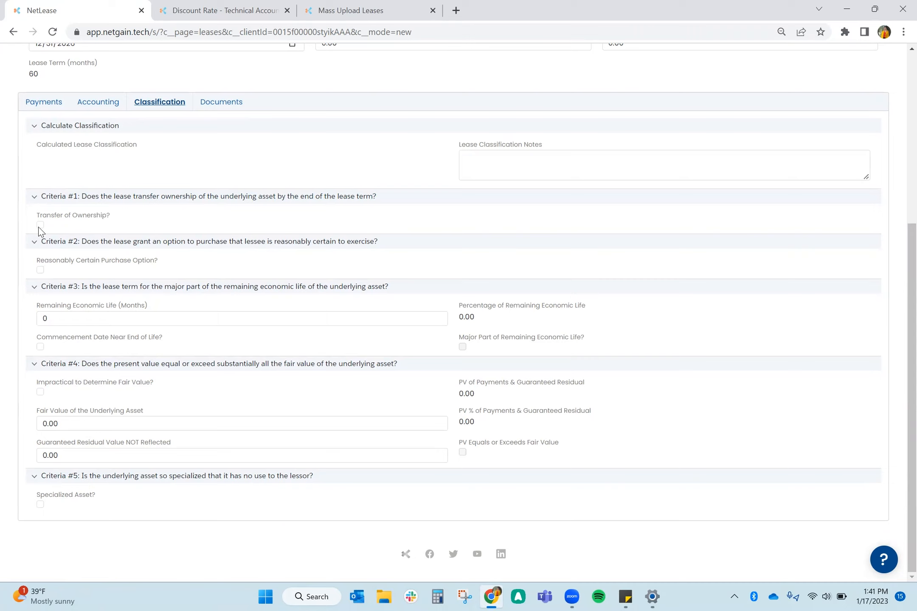
pyautogui.press('ctrl')
pyautogui.press('ctrl')
pyautogui.click(40, 226)
pyautogui.press('ctrl')
pyautogui.click(40, 225)
pyautogui.press('ctrl')
pyautogui.press('ctrl')
pyautogui.press('ctrl')
pyautogui.press('ctrl')
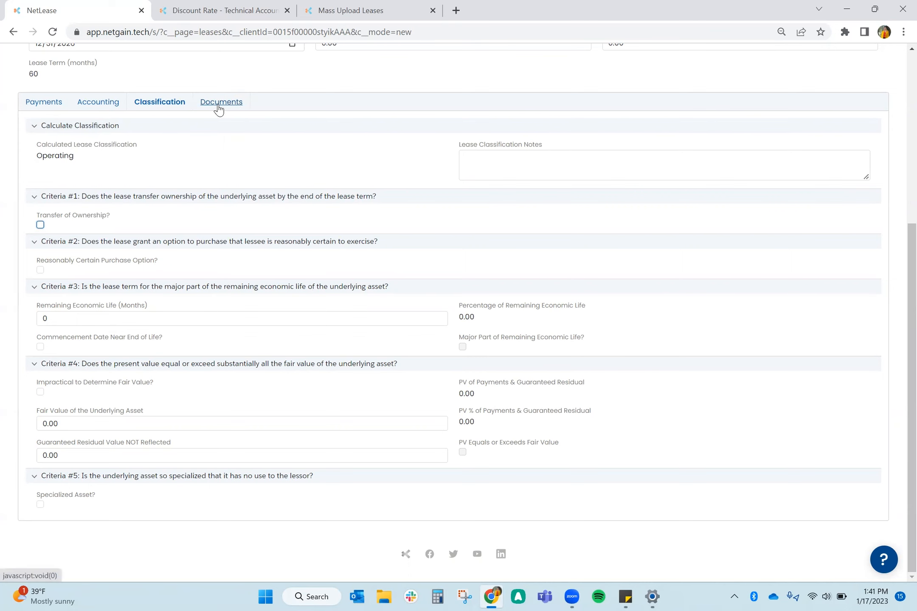
# Step: Attach the file Discount Rate Tool (39) to the lease's documents and create the lease
pyautogui.click(218, 103)
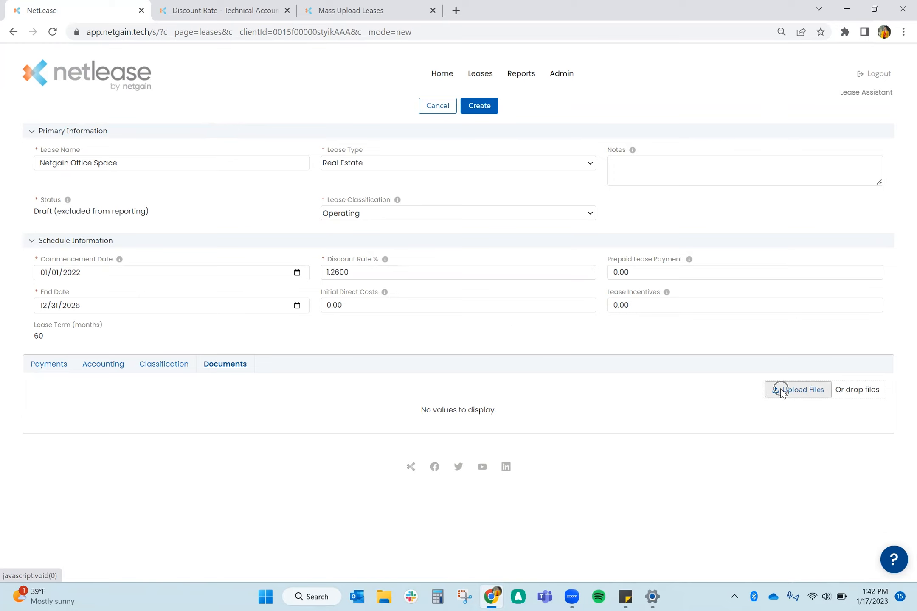
pyautogui.click(798, 390)
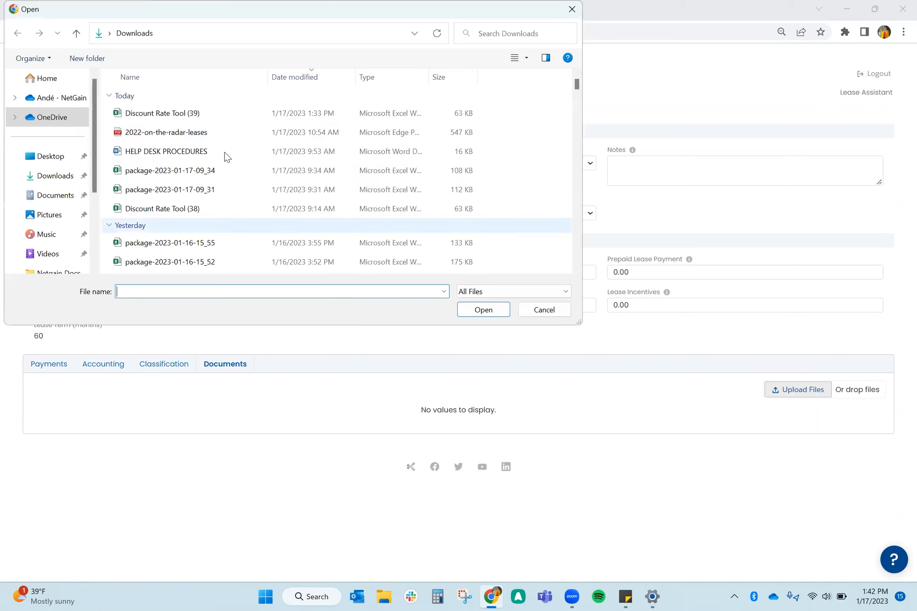
pyautogui.click(204, 112)
pyautogui.click(497, 309)
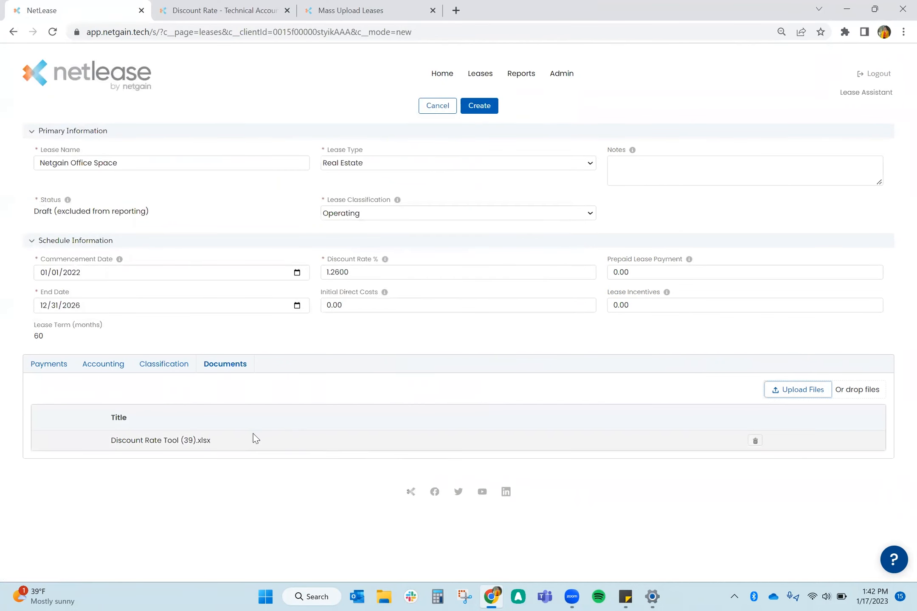
pyautogui.click(248, 439)
pyautogui.click(492, 112)
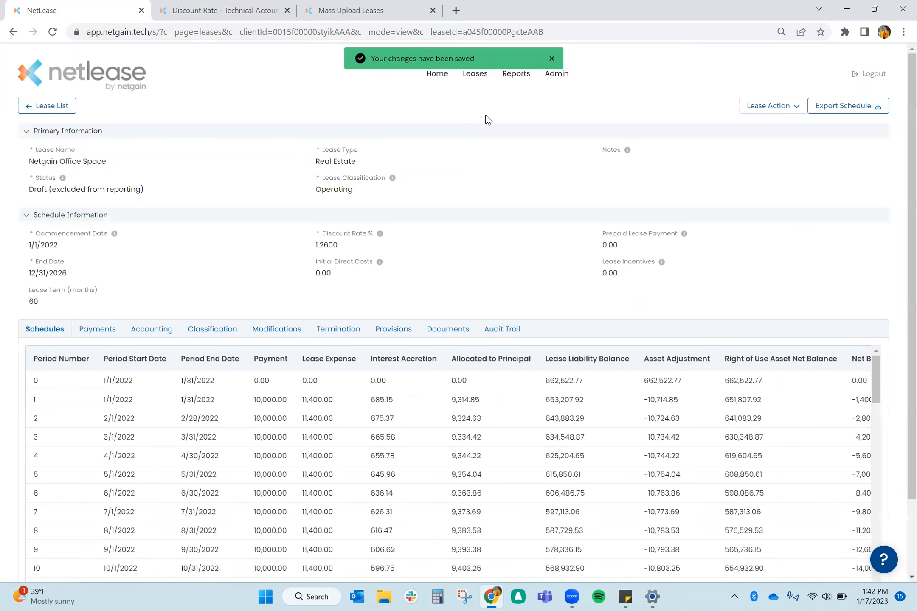
# Step: Review the amortization schedule from period 0 to 60, checking the opening balances, the yearly payment increases and the closing balances
pyautogui.scroll(-2, 134, 232)
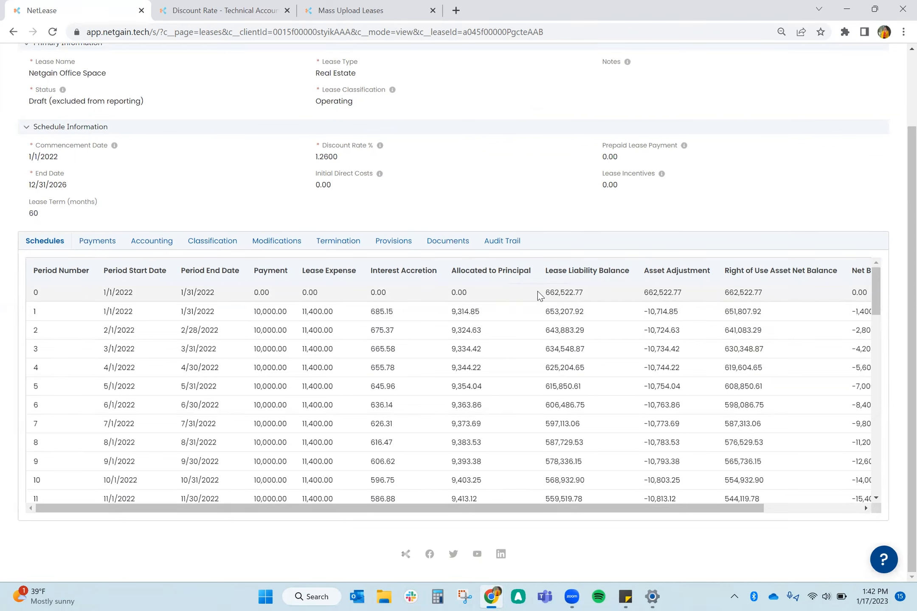
pyautogui.click(718, 293)
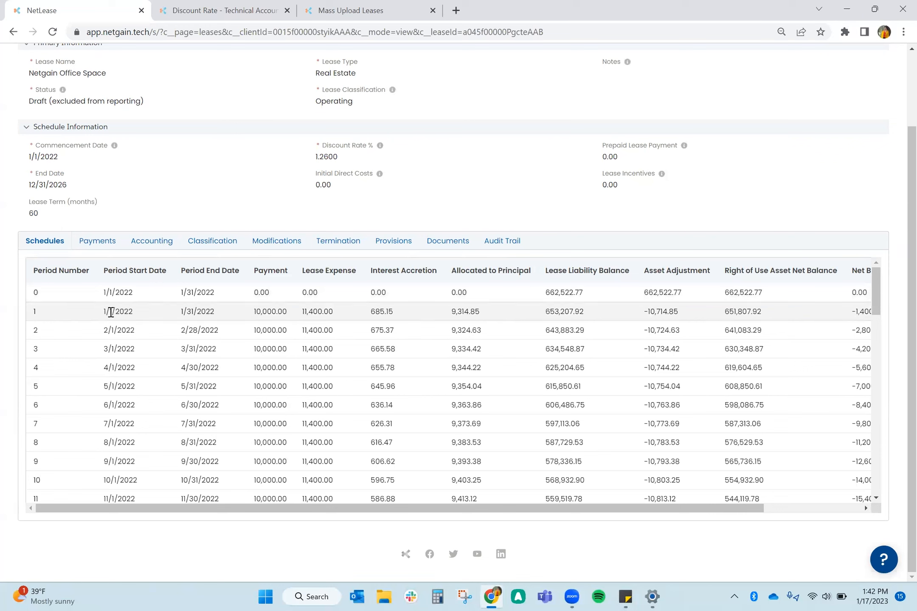
pyautogui.click(251, 313)
pyautogui.press('ctrl')
pyautogui.press('ctrl')
pyautogui.press('ctrl')
pyautogui.scroll(-4, 276, 327)
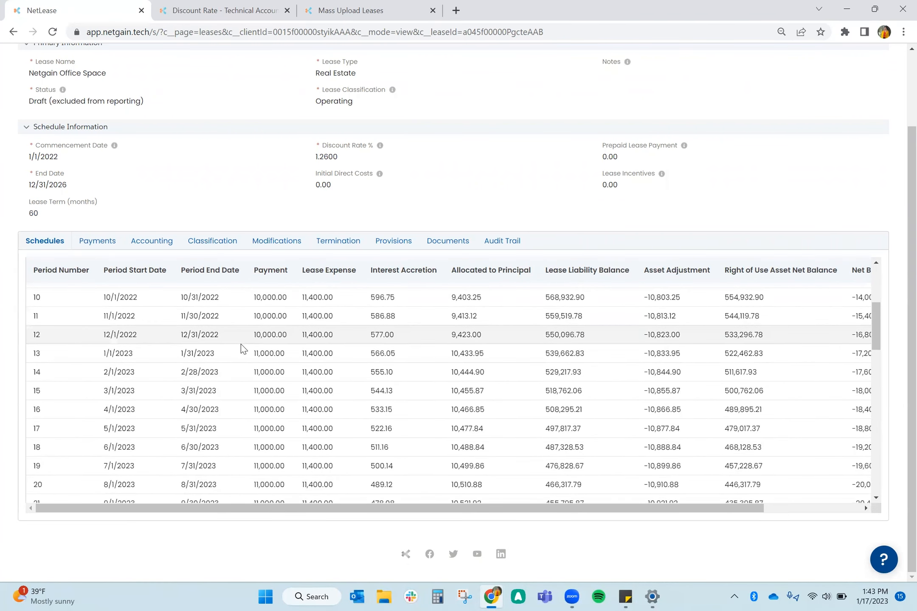
pyautogui.press('ctrl')
pyautogui.press('ctrl')
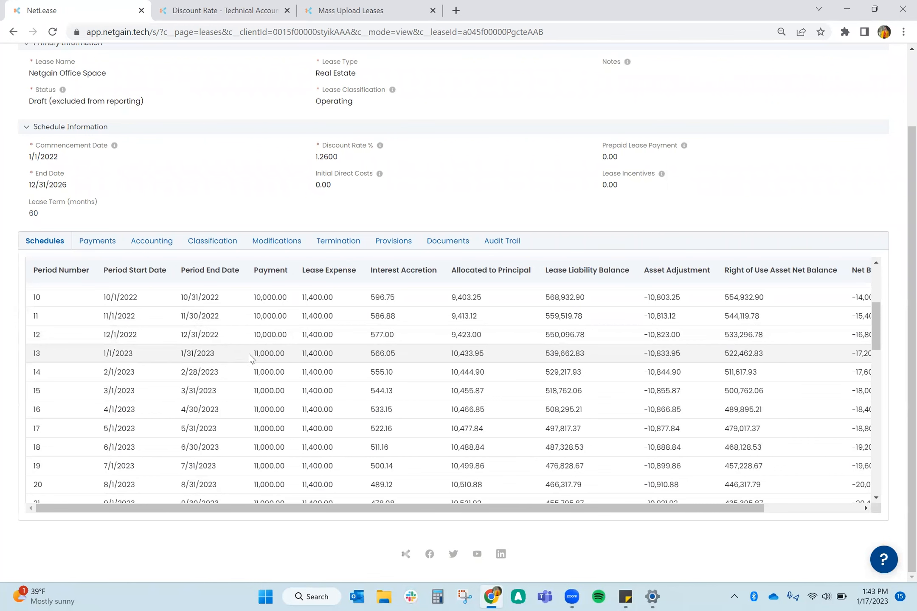
pyautogui.scroll(-4, 248, 361)
pyautogui.press('ctrl')
pyautogui.press('ctrl')
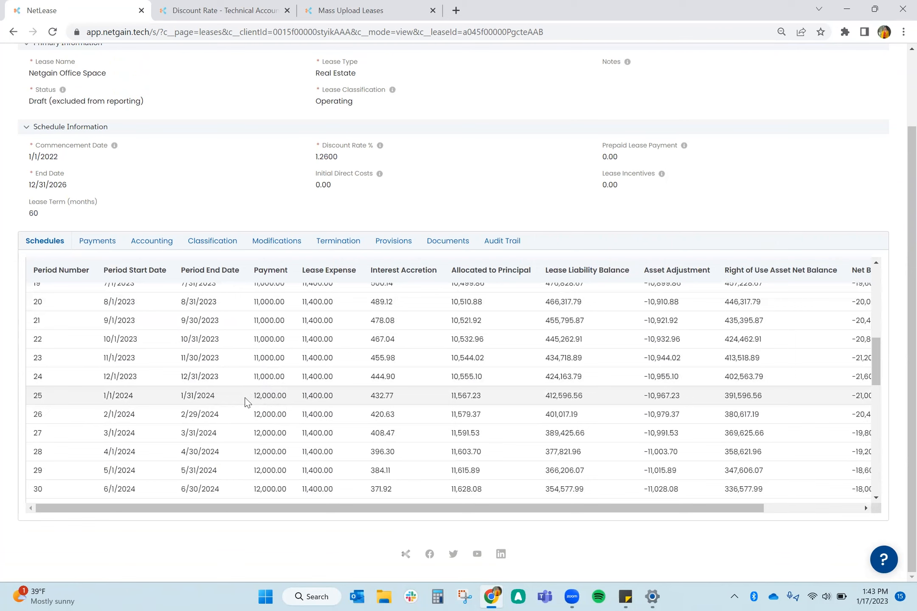
pyautogui.scroll(-13, 248, 402)
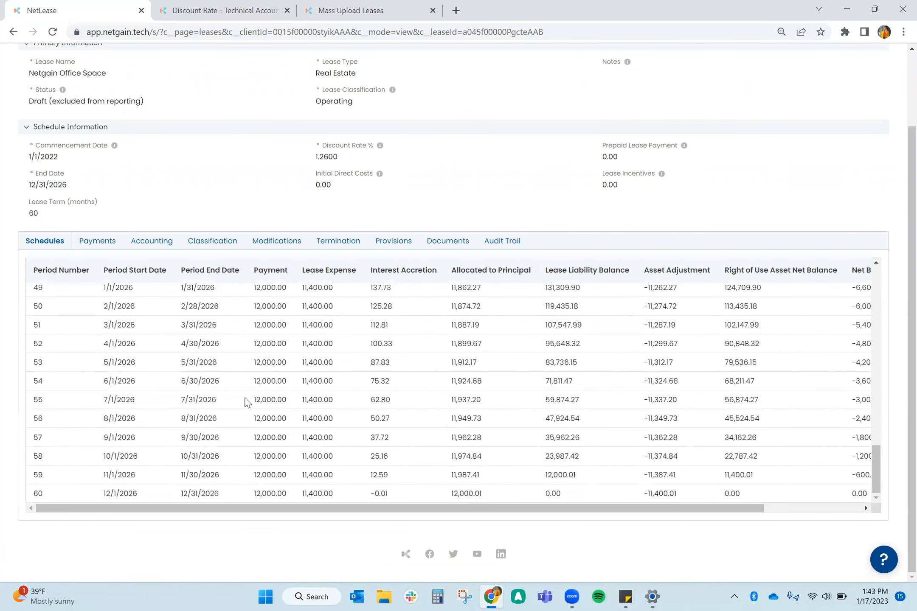
pyautogui.press('ctrl')
pyautogui.press('ctrl')
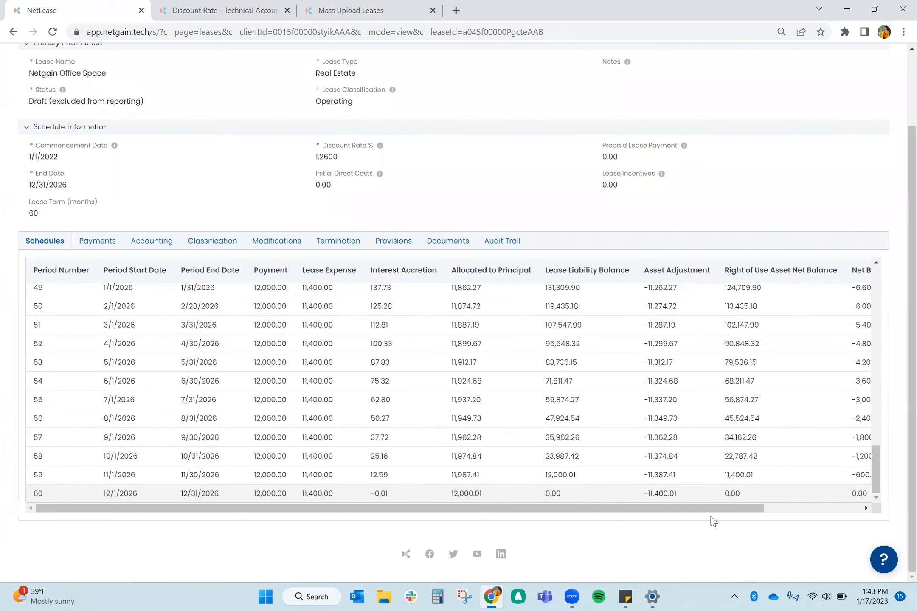
pyautogui.scroll(1, 561, 498)
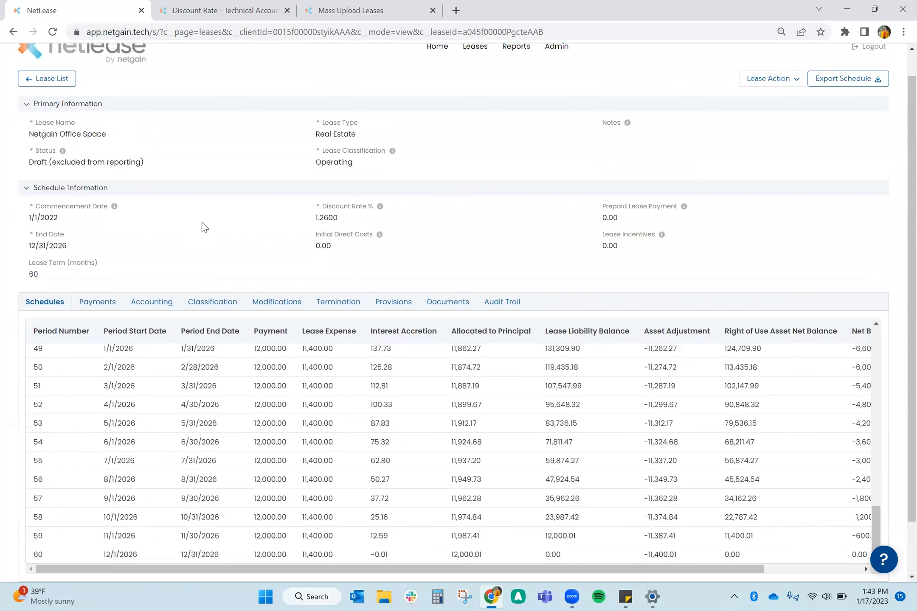
# Step: Change the Netgain Office Space lease from draft to active status
pyautogui.click(150, 164)
pyautogui.click(782, 85)
pyautogui.click(786, 146)
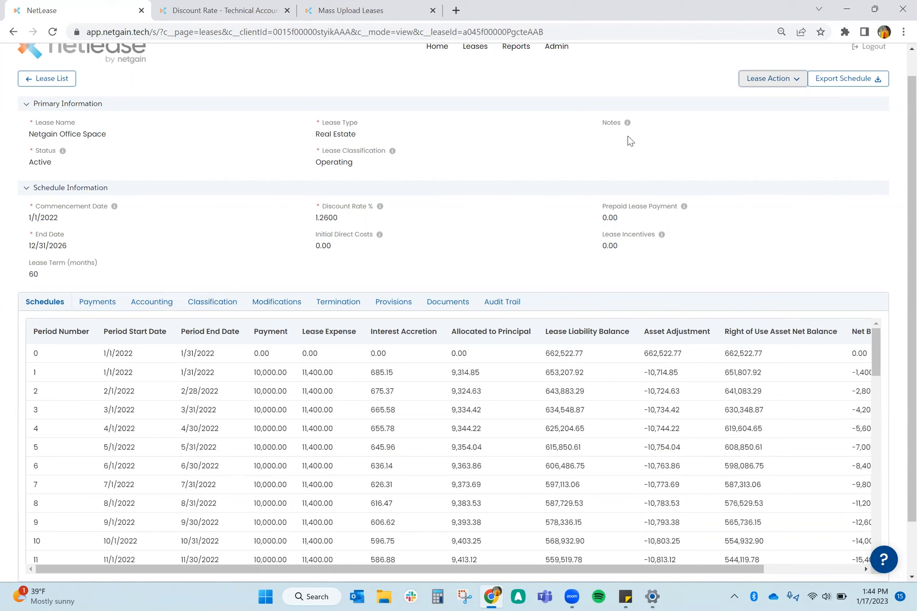
# Step: Start a modification of the active lease with the type Standard Modification (LL Remeasure)
pyautogui.click(785, 83)
pyautogui.click(784, 83)
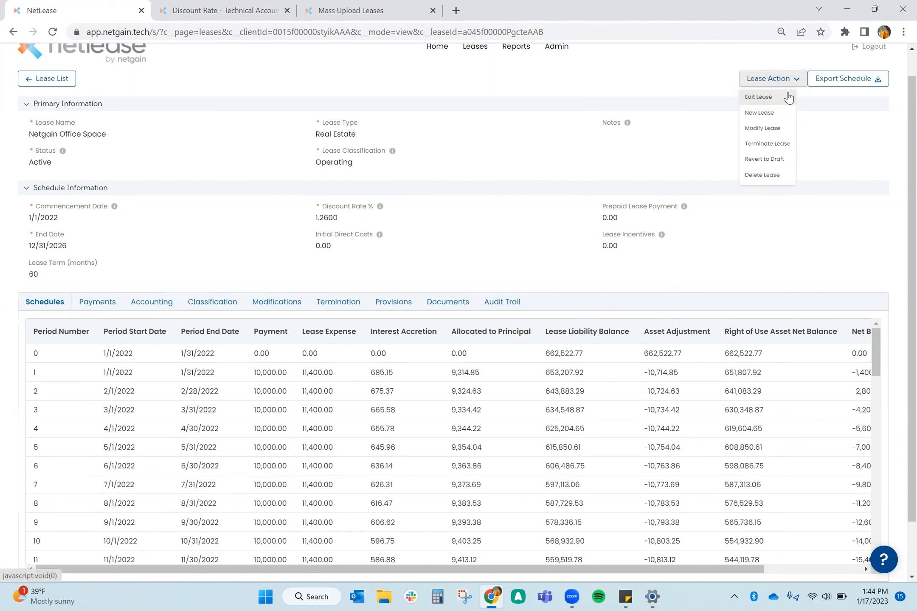
pyautogui.press('ctrl')
pyautogui.press('ctrl')
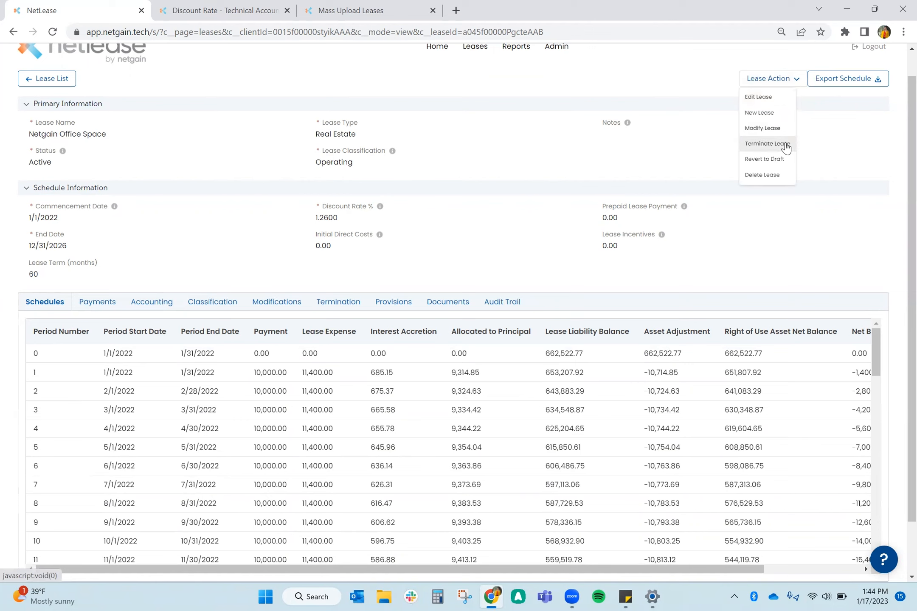
pyautogui.click(785, 129)
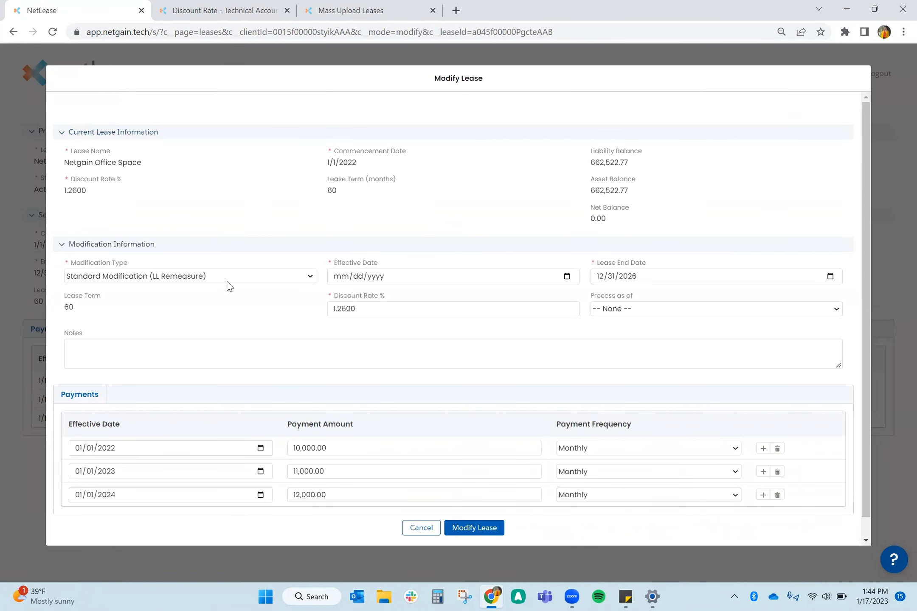
pyautogui.click(228, 280)
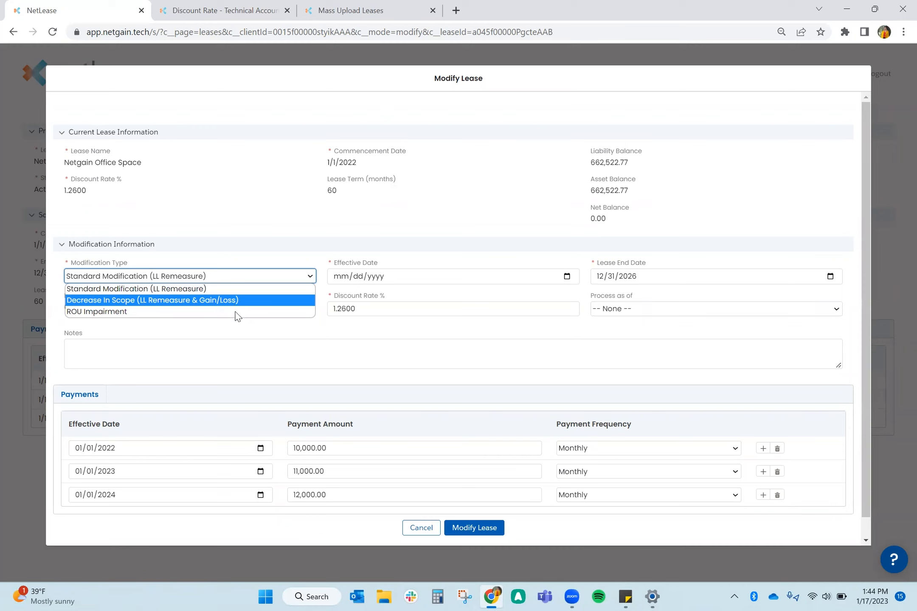
pyautogui.click(235, 292)
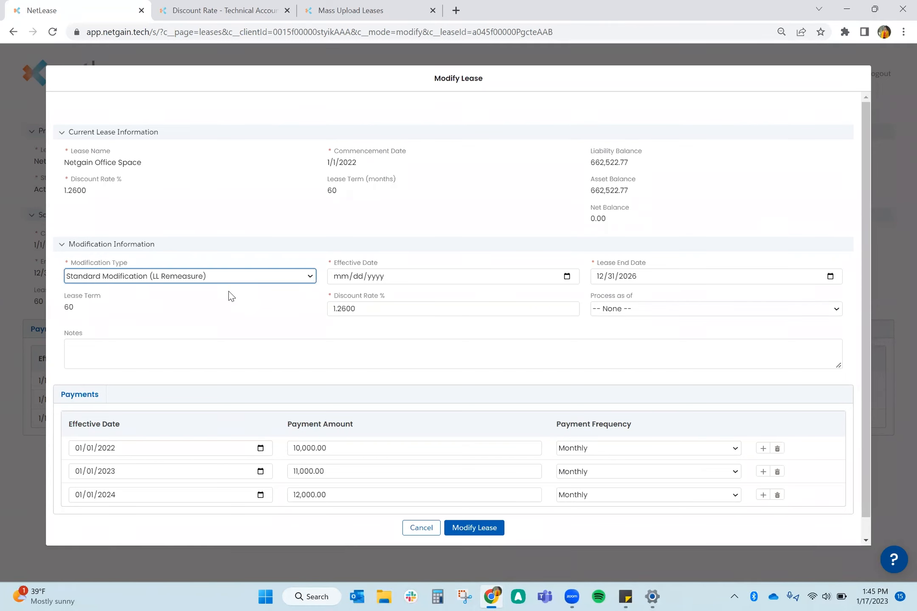
# Step: Set the lease end date in the modification to 12/31/2030
pyautogui.click(649, 284)
pyautogui.click(629, 277)
pyautogui.write('2030')
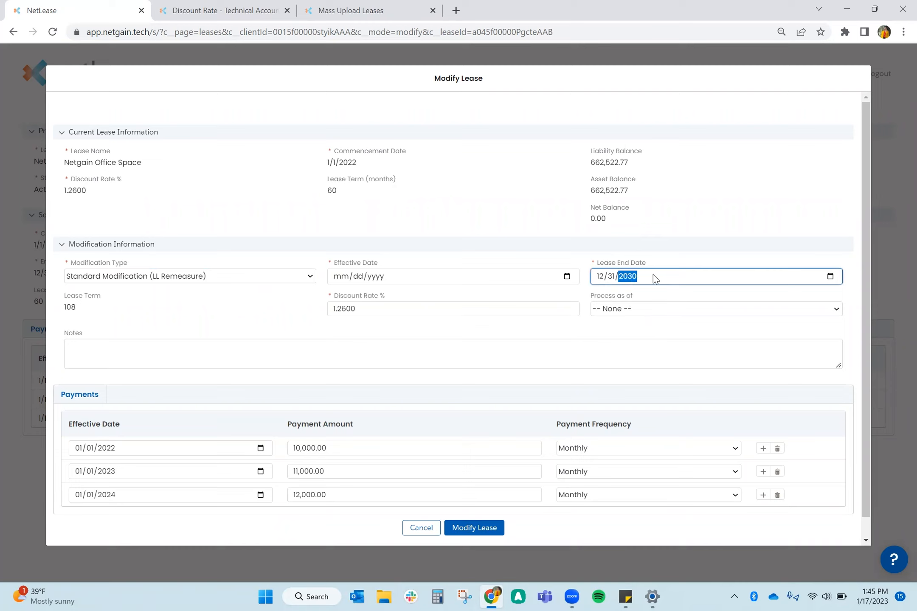
# Step: Set the modification's effective date to 11/30/2022 and its discount rate to 1.5%
pyautogui.click(402, 280)
pyautogui.write('11302022')
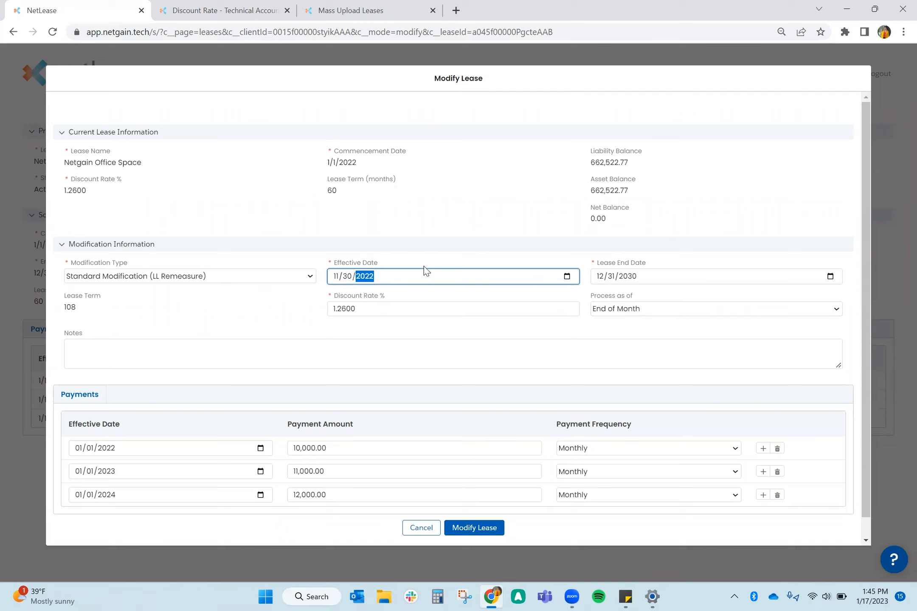
pyautogui.click(359, 308)
pyautogui.click(359, 309)
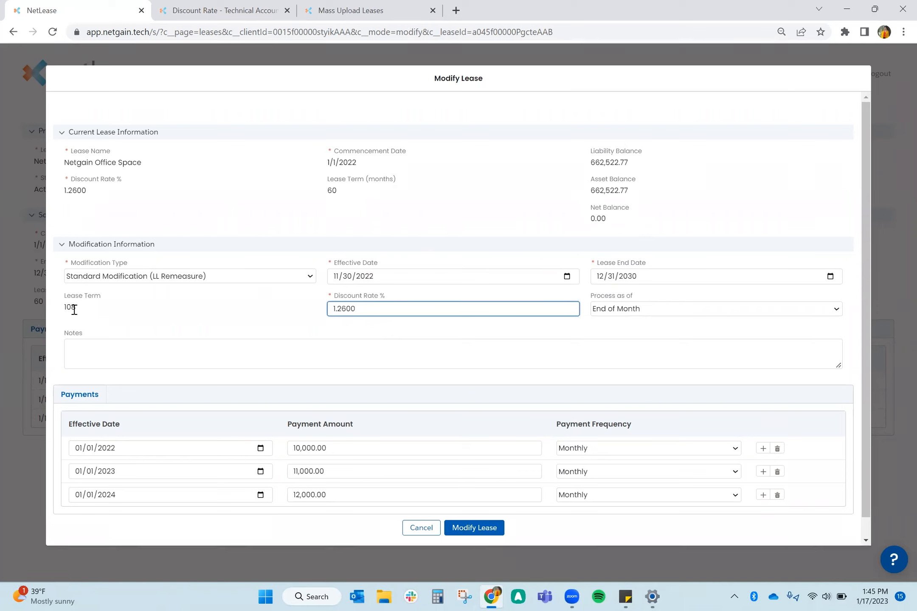
pyautogui.moveTo(341, 309); pyautogui.dragTo(356, 308)
pyautogui.write('5')
pyautogui.press('ctrl')
pyautogui.press('ctrl')
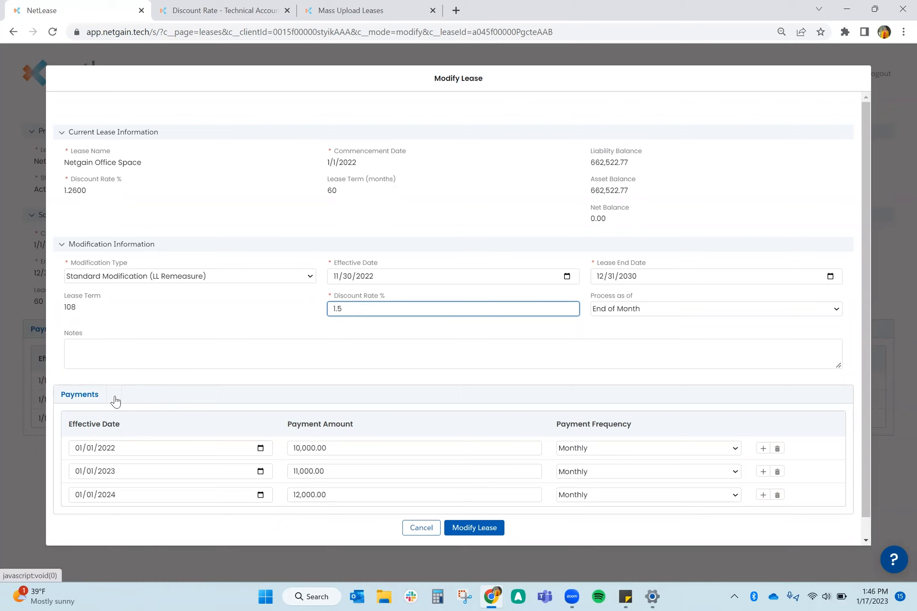
pyautogui.press('ctrl')
pyautogui.press('ctrl')
# Step: Add a monthly payment of 13,000 effective 01/01/2025 to the modification and submit the lease modification
pyautogui.scroll(-1, 491, 397)
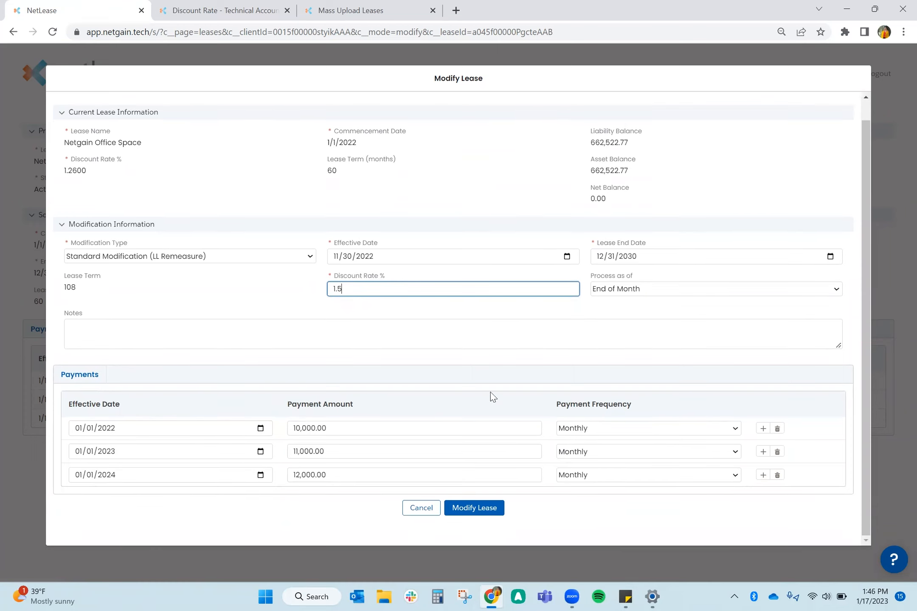
pyautogui.press('ctrl')
pyautogui.click(763, 475)
pyautogui.click(81, 498)
pyautogui.write('01/01/2025')
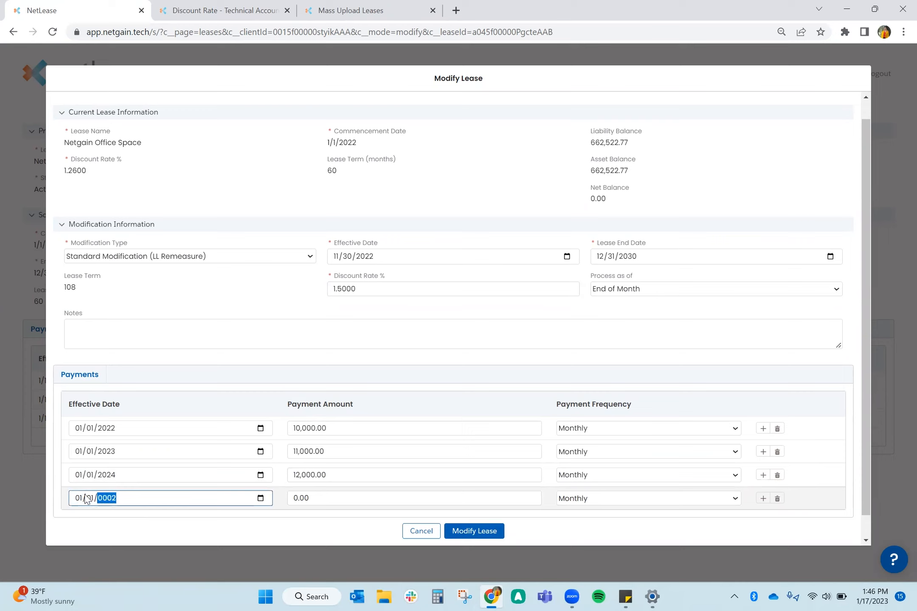
pyautogui.press('Tab')
pyautogui.write('13000')
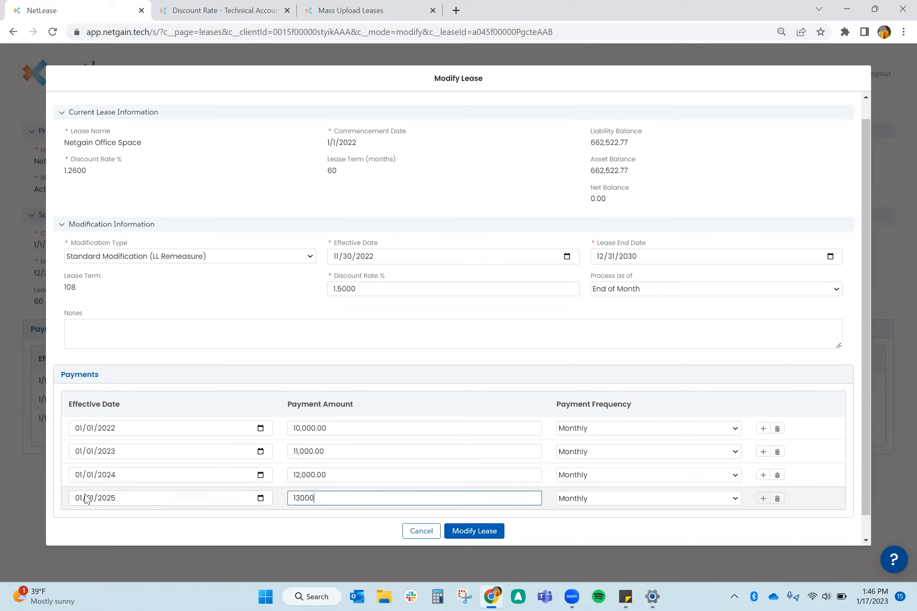
pyautogui.click(453, 359)
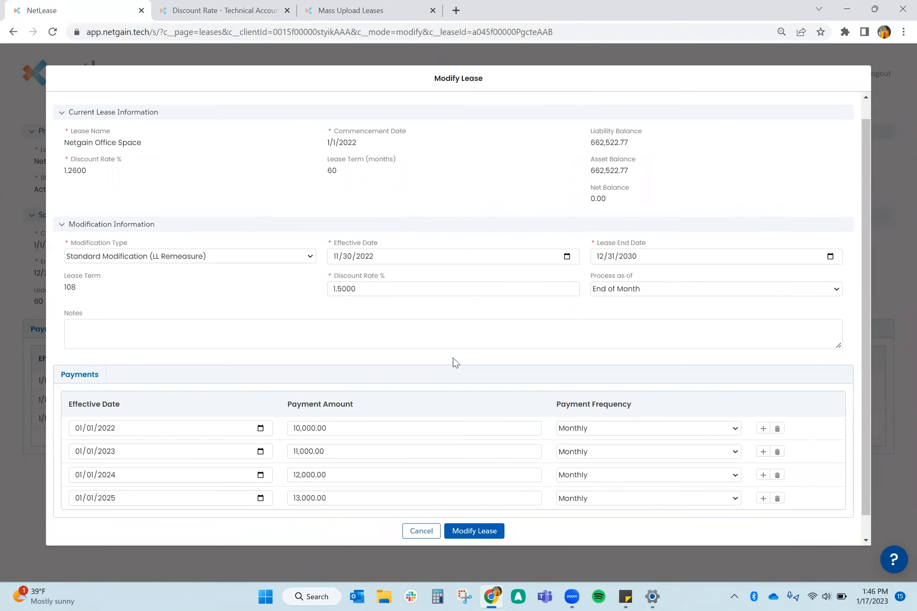
pyautogui.click(480, 532)
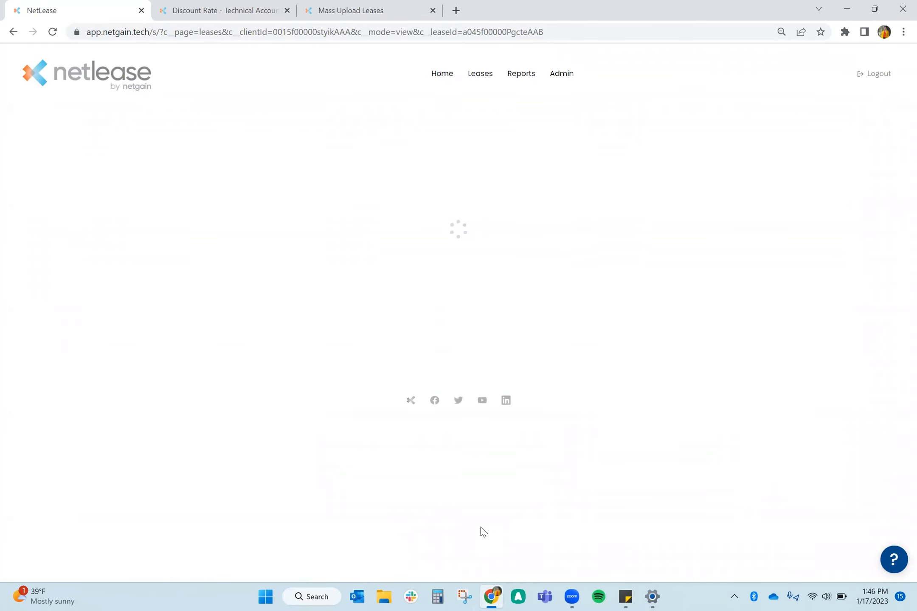
# Step: Examine the modified schedule around 11/30/2022, comparing the liability and asset balances of periods 11.1 and 11.2
pyautogui.scroll(-1, 207, 371)
pyautogui.scroll(-3, 206, 371)
pyautogui.scroll(-2, 204, 213)
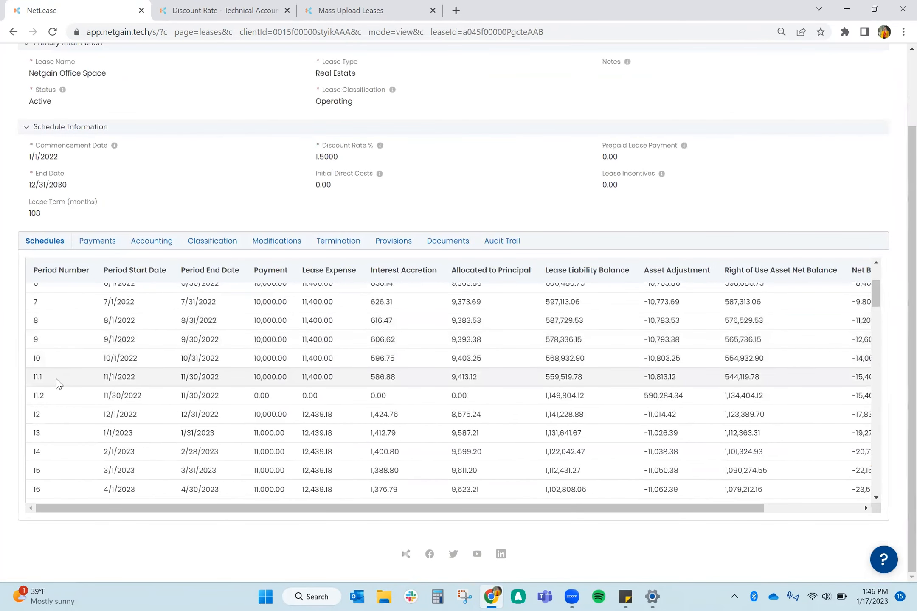
pyautogui.click(48, 396)
pyautogui.click(342, 382)
pyautogui.click(75, 399)
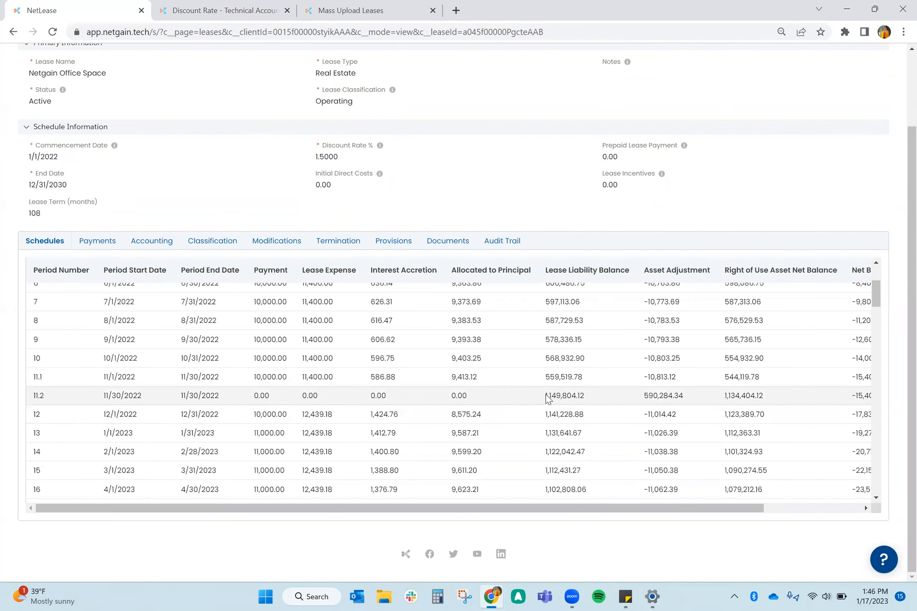
pyautogui.click(726, 400)
pyautogui.press('ctrl')
# Step: Review the modified schedule from period 12 through 108, checking the yearly payment increases and the closing balances
pyautogui.scroll(-1, 241, 402)
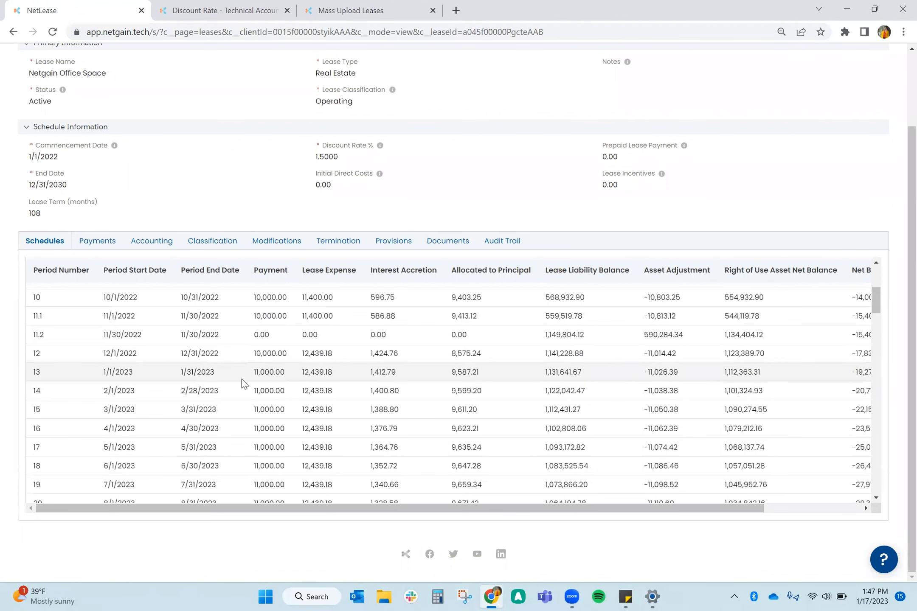
pyautogui.scroll(-3, 241, 373)
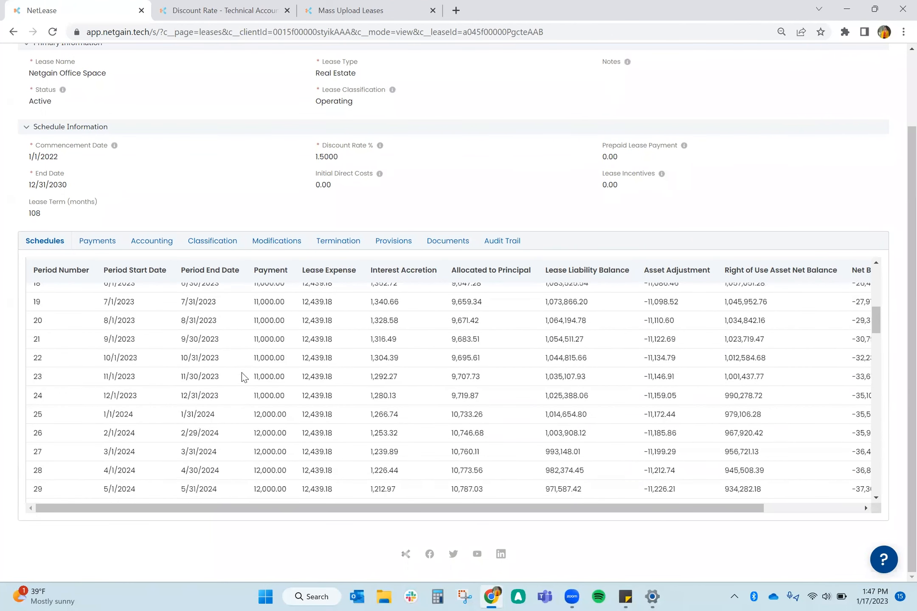
pyautogui.click(244, 416)
pyautogui.scroll(-2, 245, 418)
pyautogui.scroll(-2, 244, 418)
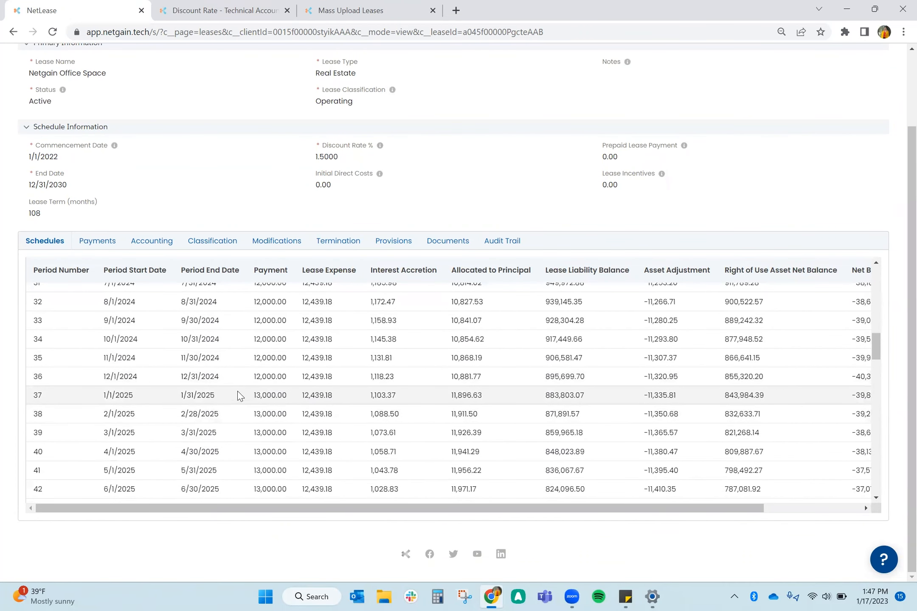
pyautogui.click(238, 395)
pyautogui.click(237, 394)
pyautogui.scroll(-6, 239, 399)
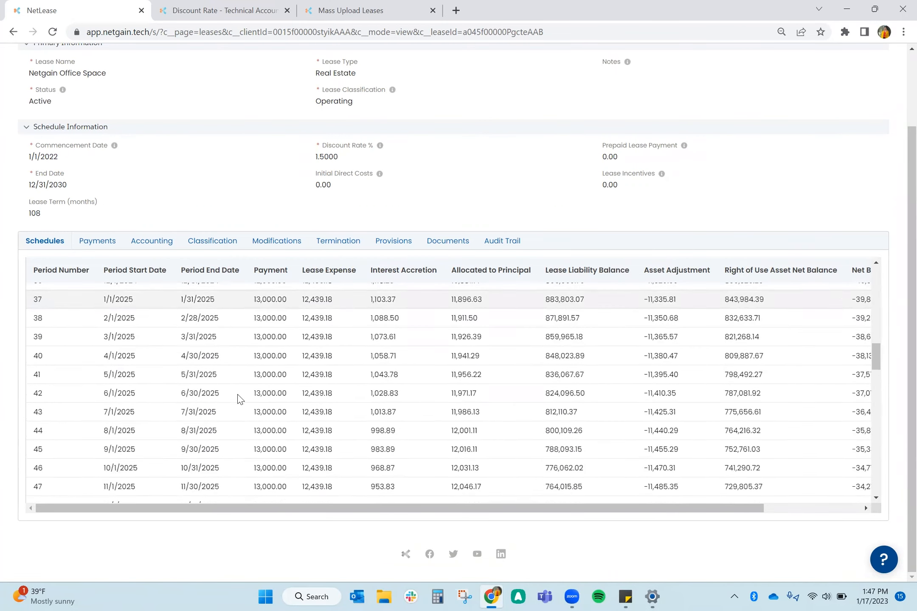
pyautogui.scroll(-14, 239, 399)
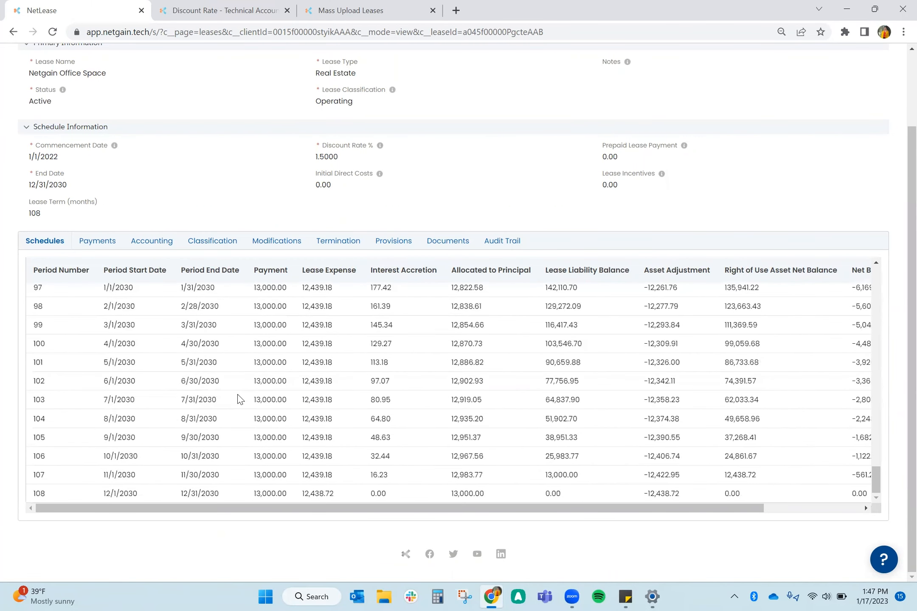
pyautogui.click(570, 501)
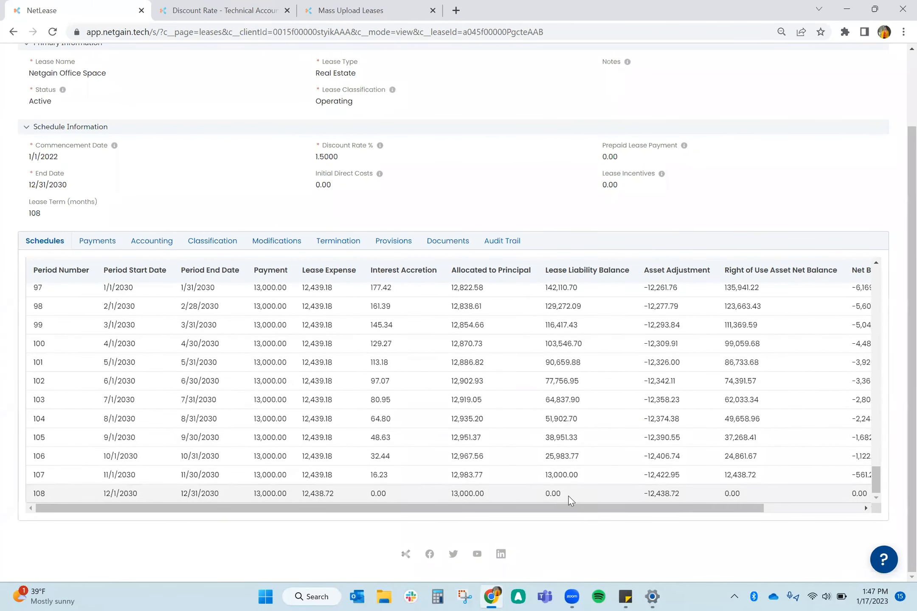
pyautogui.press('ctrl')
pyautogui.press('ctrl')
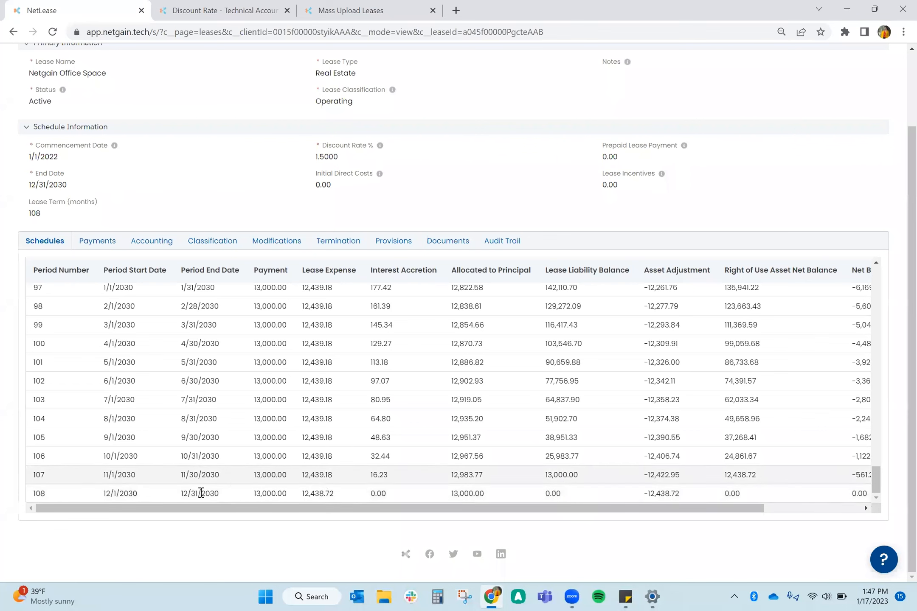
# Step: Review the lease's audit trail, checking the timestamp, user and action of each recorded change
pyautogui.press('ctrl')
pyautogui.press('ctrl')
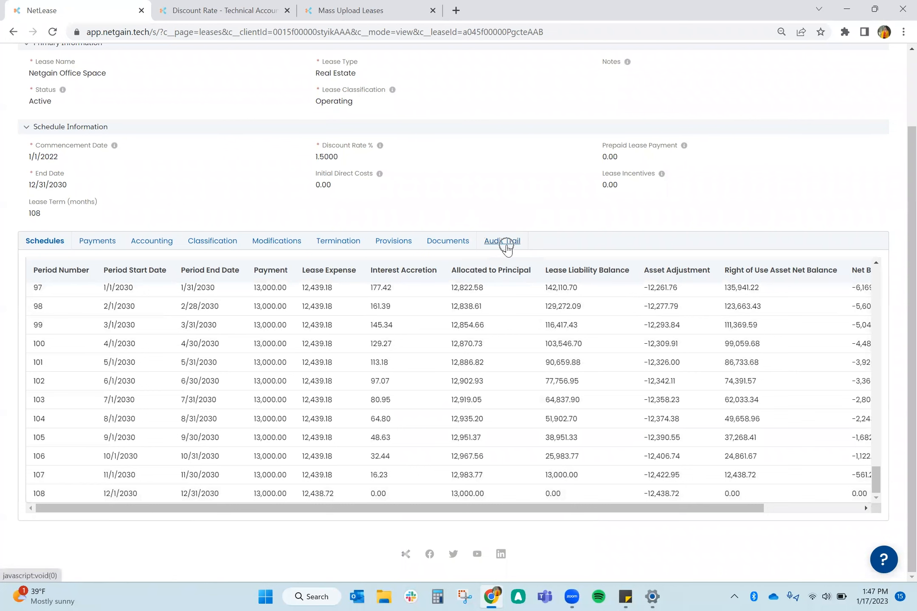
pyautogui.click(508, 246)
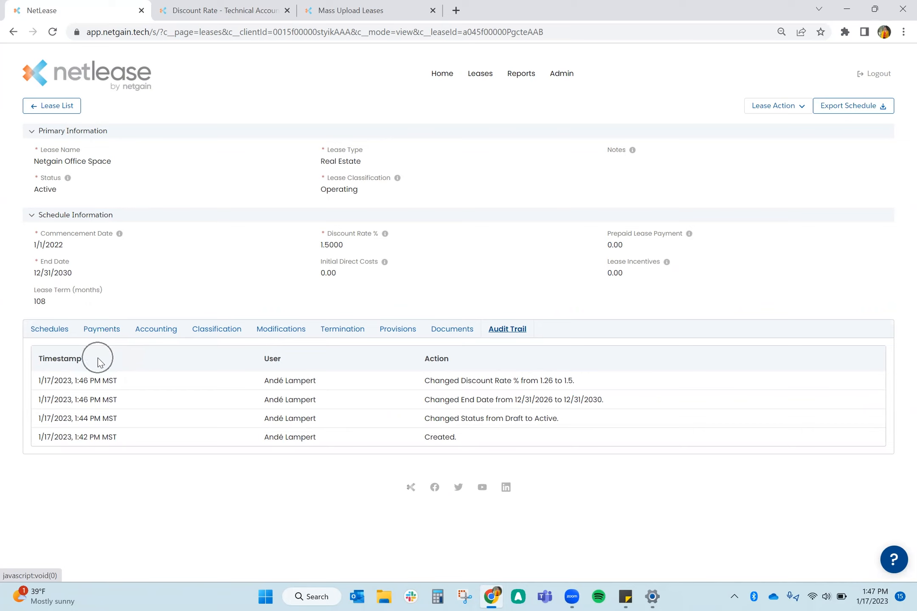
pyautogui.click(296, 361)
# Step: Open the lease termination form, inspect its date, month-of-termination payments and cash received fields, and leave without terminating
pyautogui.click(788, 107)
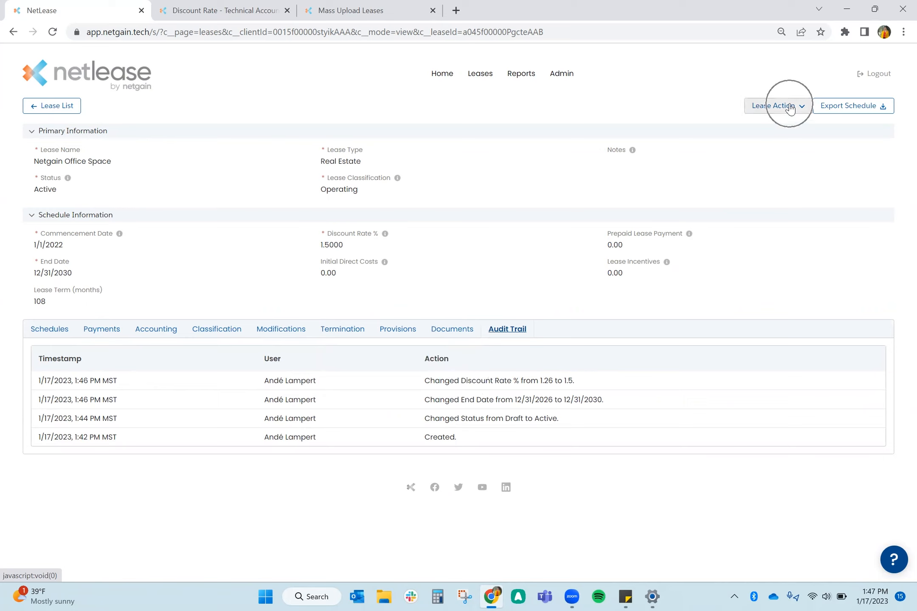
pyautogui.click(795, 178)
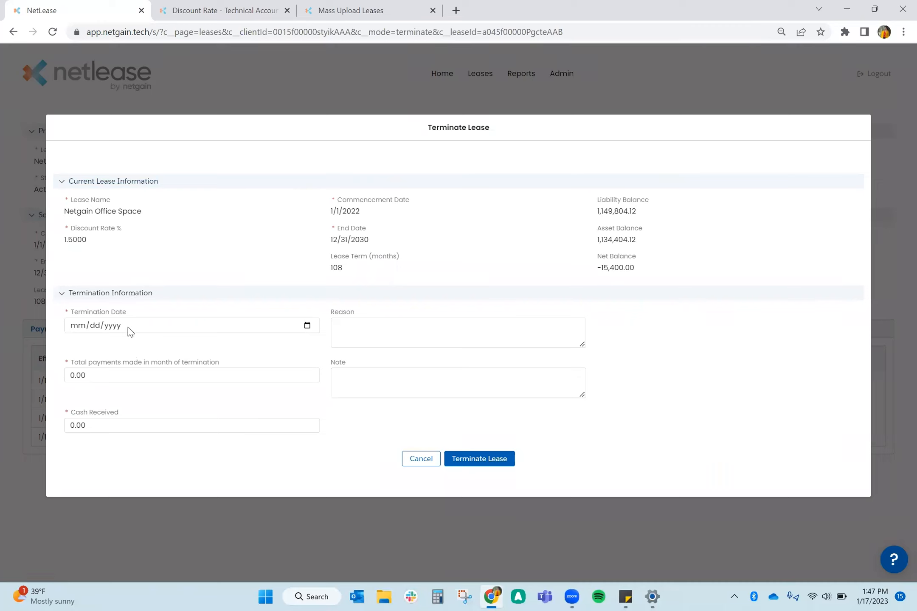
pyautogui.click(93, 376)
pyautogui.click(98, 420)
pyautogui.click(471, 460)
pyautogui.click(472, 461)
pyautogui.click(421, 461)
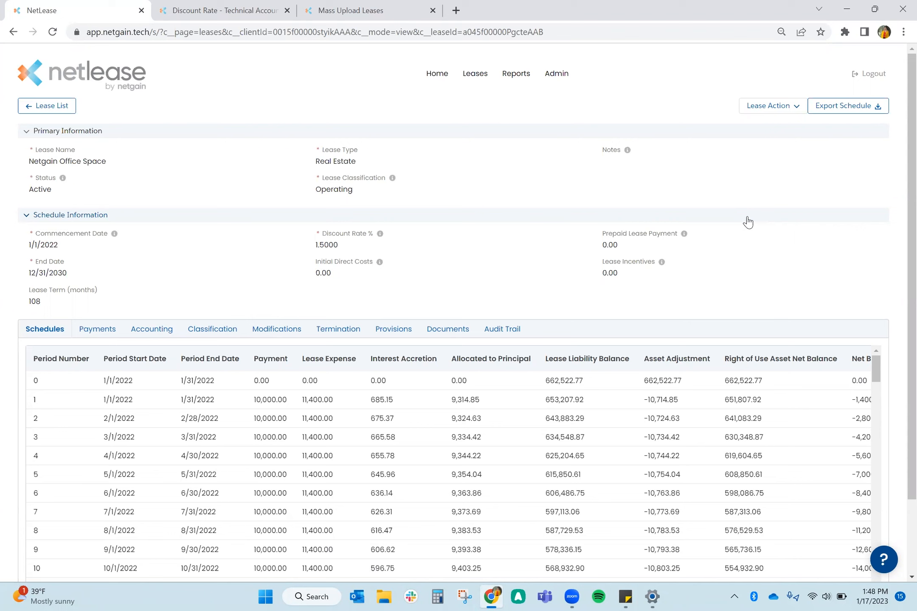
# Step: Open the active lease for editing, examine which primary, schedule and payment fields can be changed, and leave without updating
pyautogui.click(788, 107)
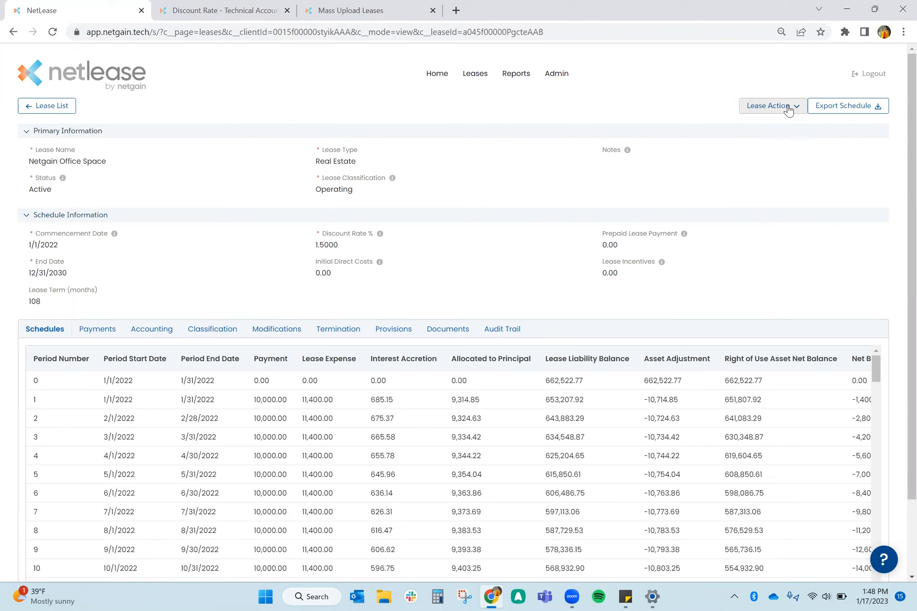
pyautogui.click(781, 125)
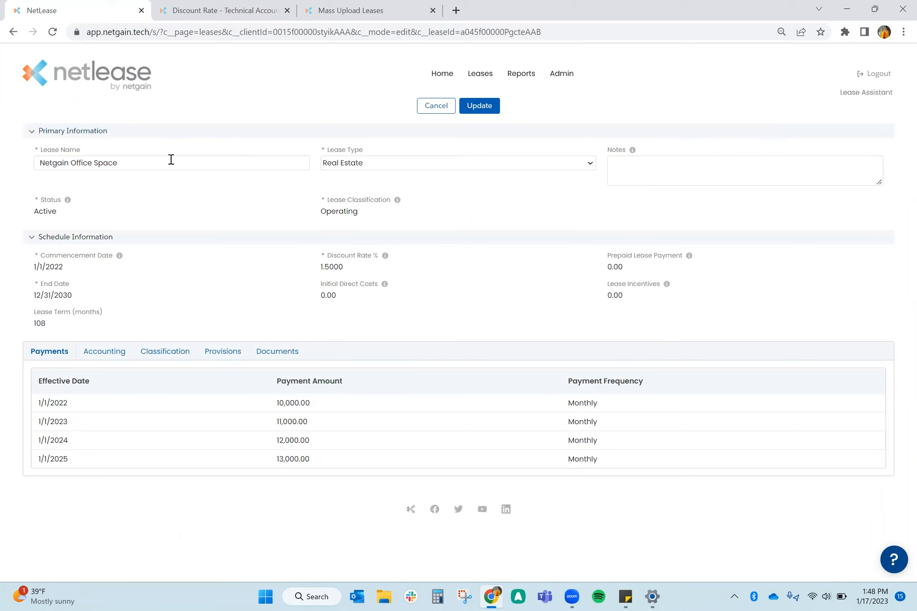
pyautogui.click(171, 159)
pyautogui.tripleClick(171, 159)
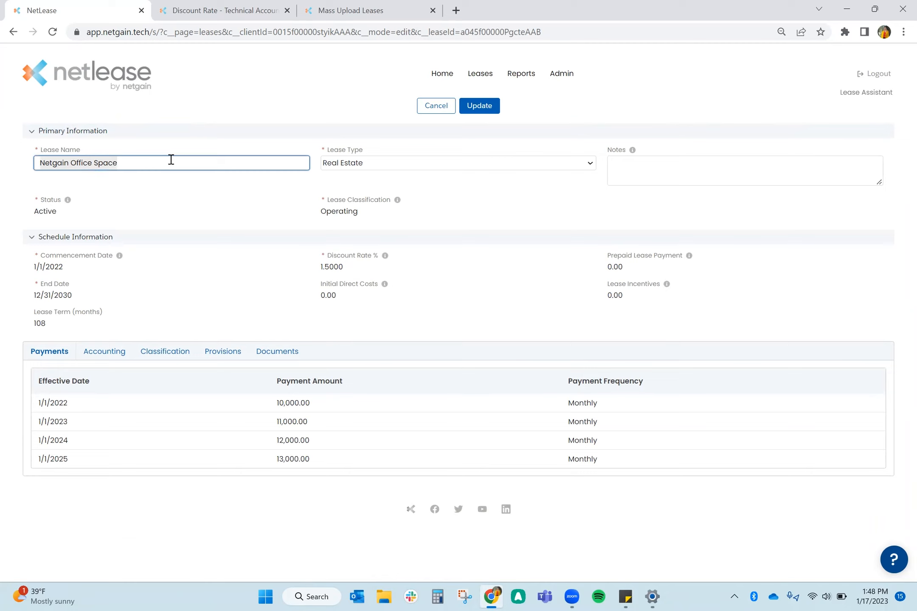
pyautogui.click(171, 159)
pyautogui.click(381, 165)
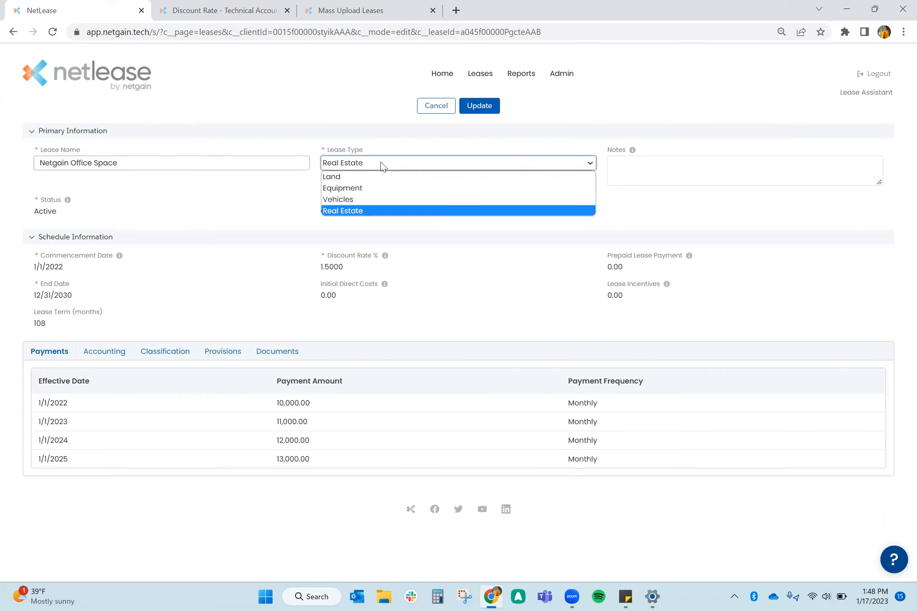
pyautogui.click(641, 168)
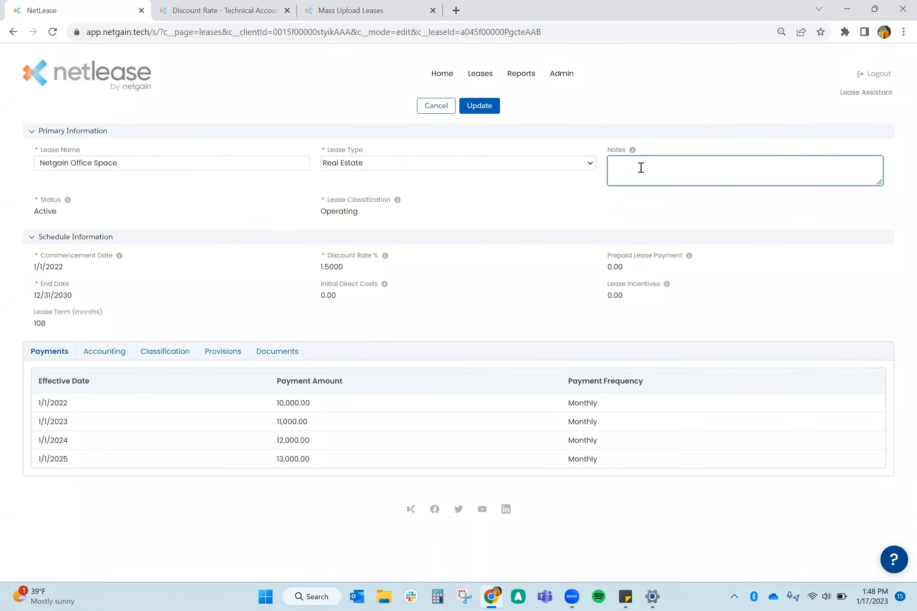
pyautogui.click(329, 267)
pyautogui.doubleClick(329, 266)
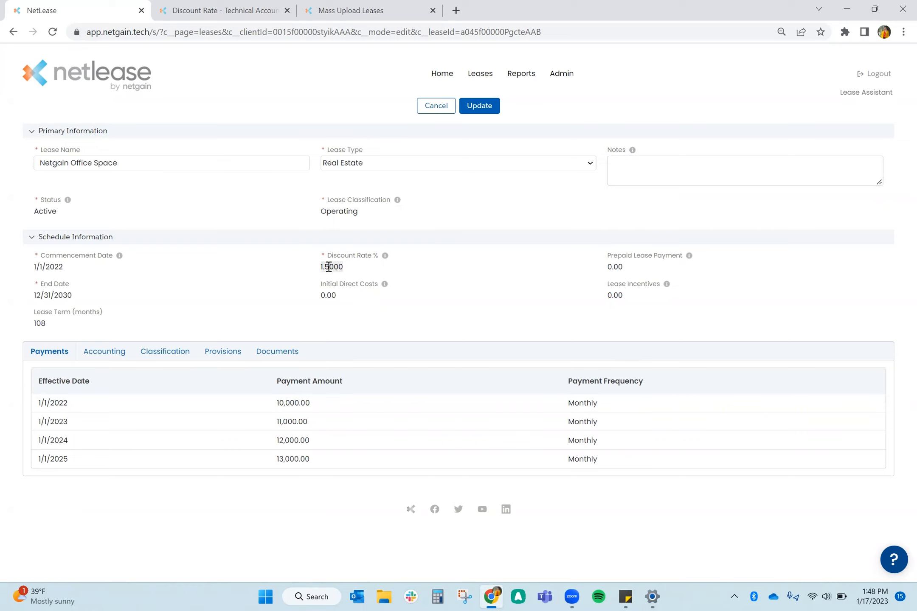
pyautogui.doubleClick(62, 267)
pyautogui.click(62, 399)
pyautogui.click(441, 116)
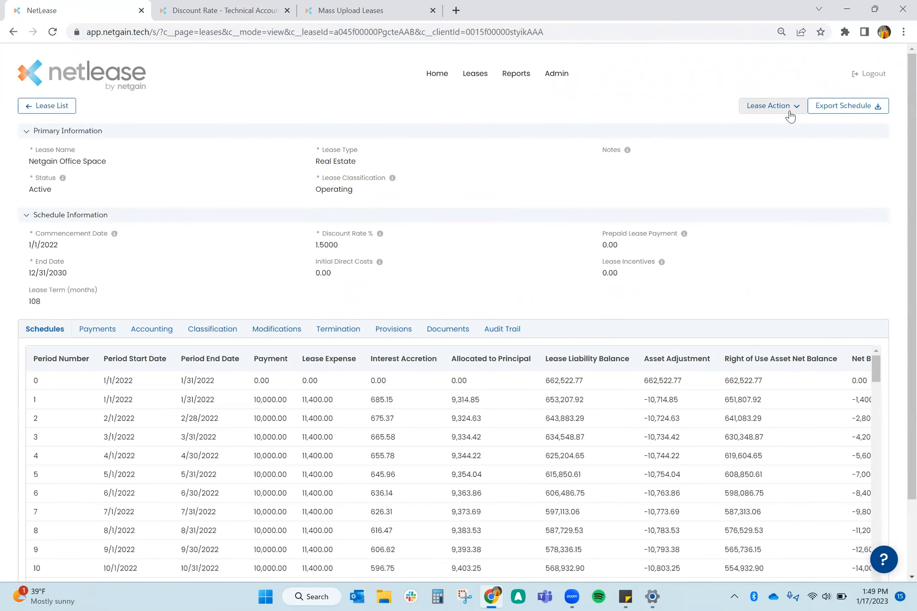
# Step: Open the option to revert the lease to draft, read its deletion warning, and cancel the reversion
pyautogui.click(790, 112)
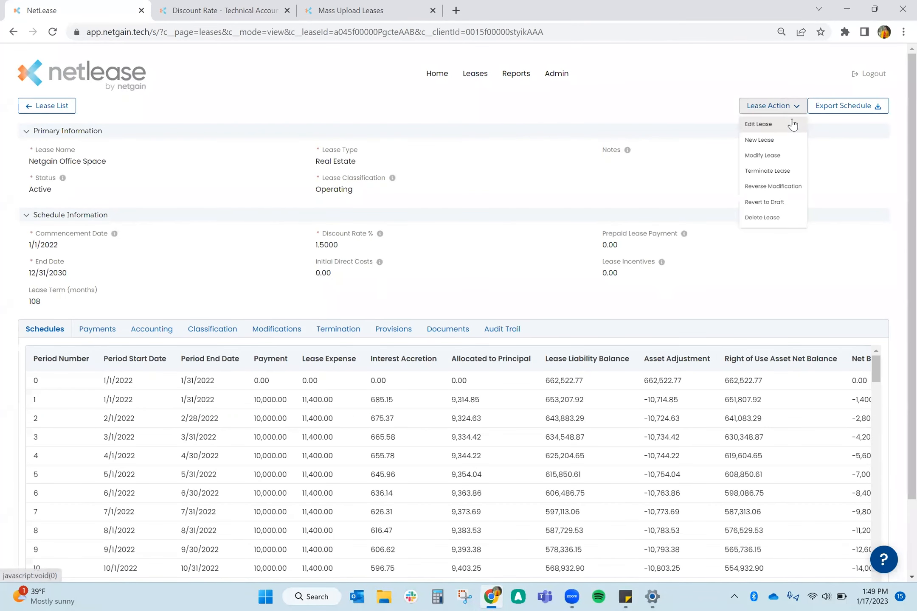
pyautogui.click(788, 202)
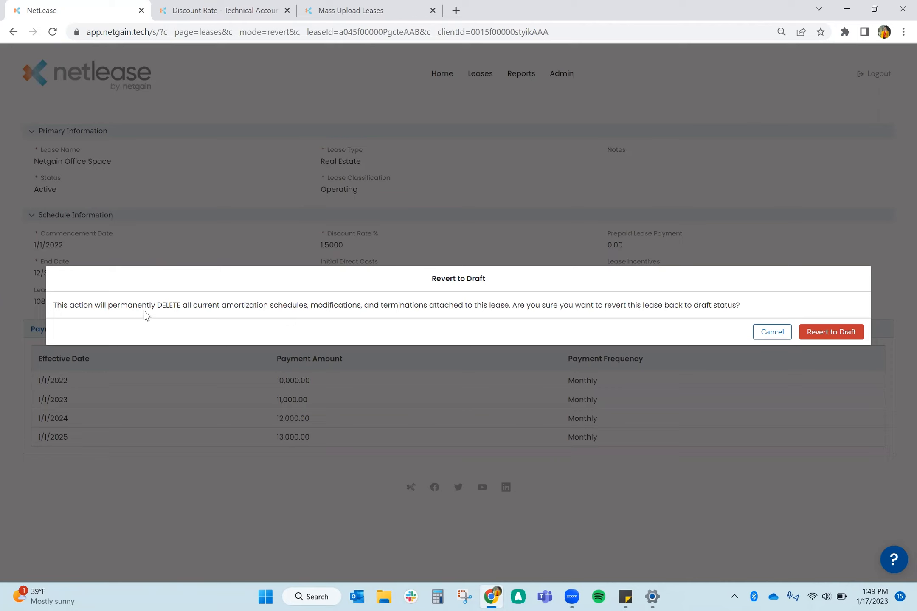
pyautogui.click(341, 317)
pyautogui.click(401, 309)
pyautogui.click(774, 333)
pyautogui.press('ctrl')
pyautogui.click(774, 333)
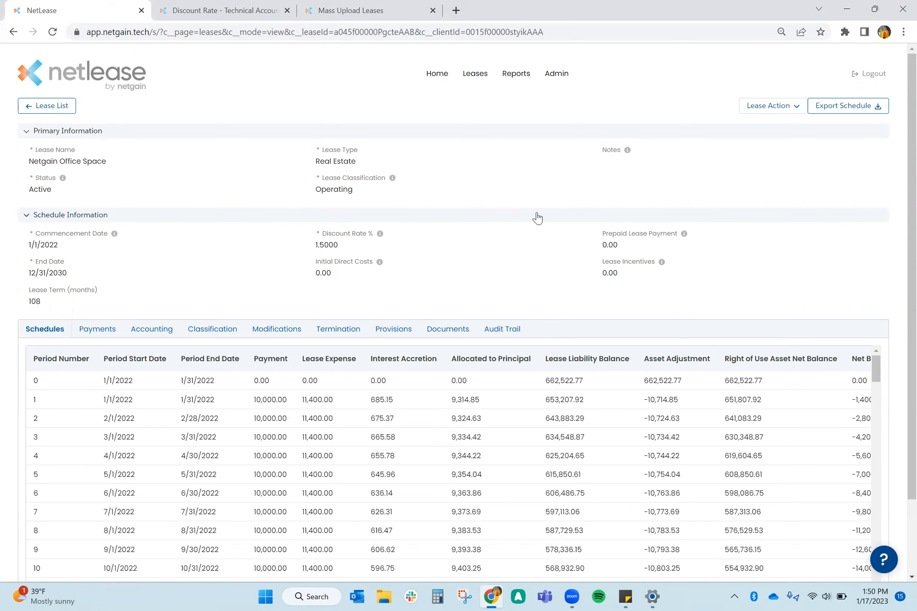
# Step: Open the list of Journal Entry reports
pyautogui.moveTo(524, 78)
pyautogui.press('ctrl')
pyautogui.press('ctrl')
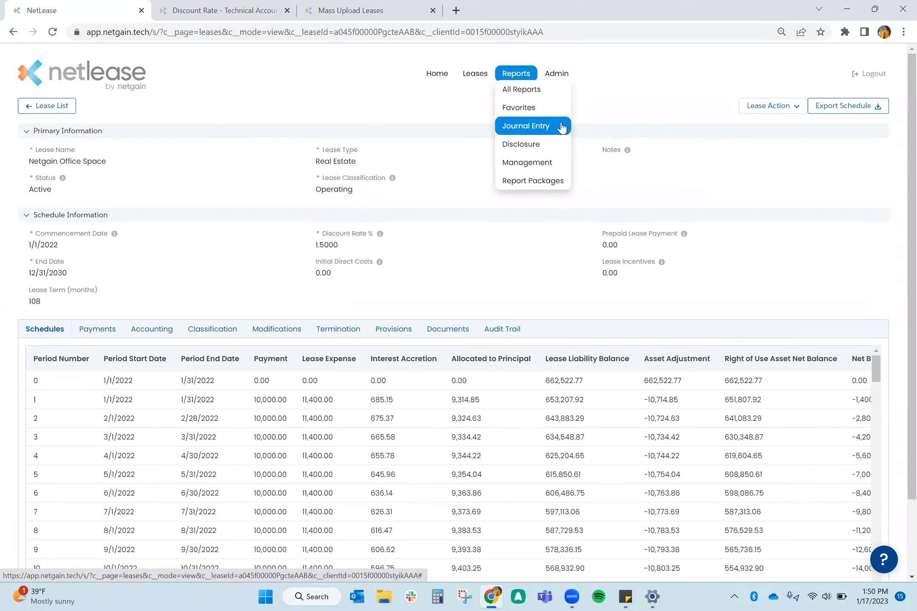
pyautogui.click(554, 145)
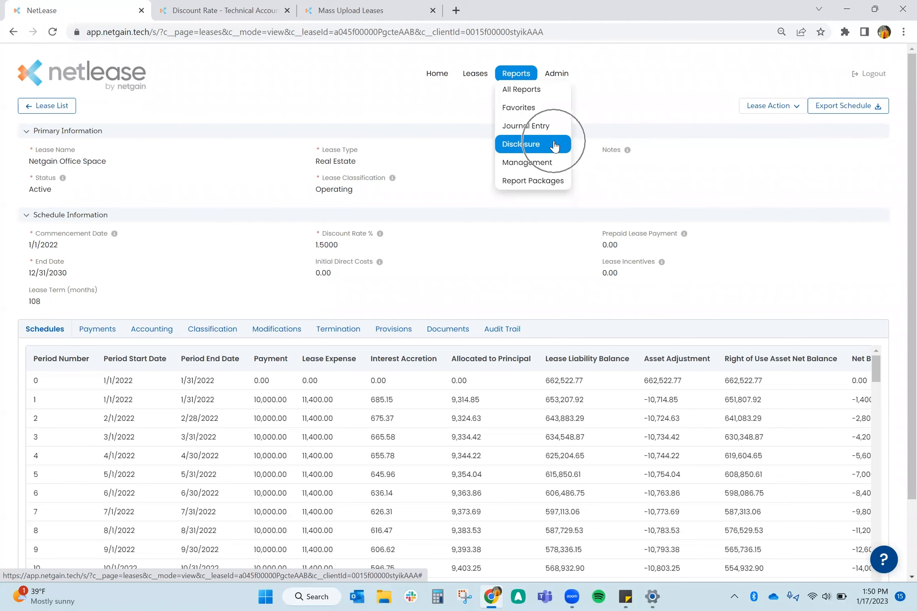
pyautogui.click(554, 133)
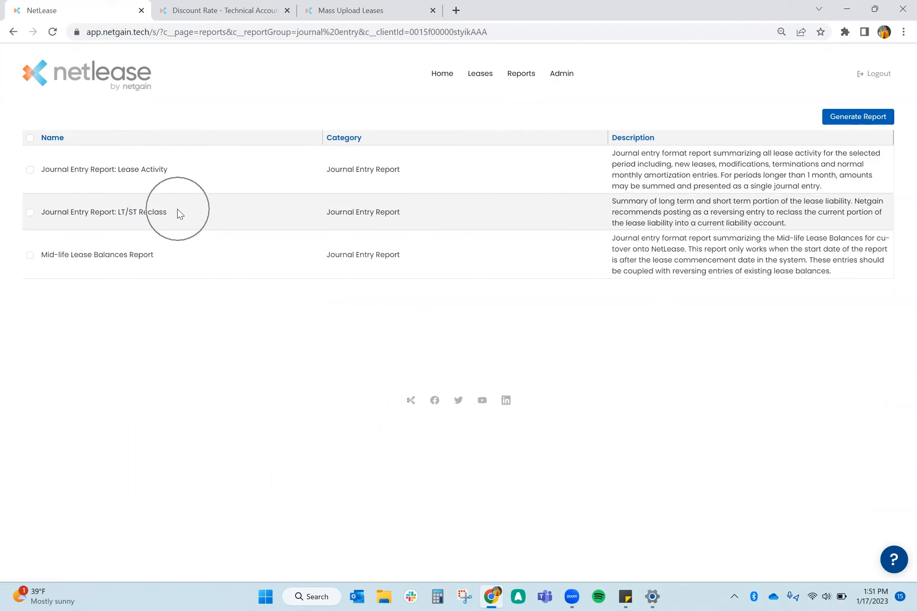
# Step: Select the Journal Entry Report: Lease Activity and open its report generation options
pyautogui.press('ctrl')
pyautogui.press('ctrl')
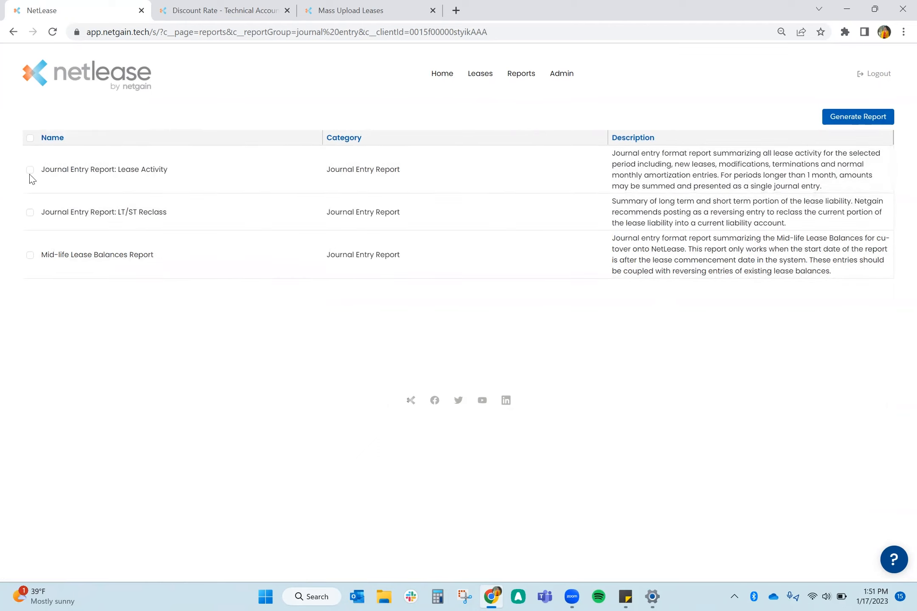
pyautogui.click(32, 173)
pyautogui.press('ctrl')
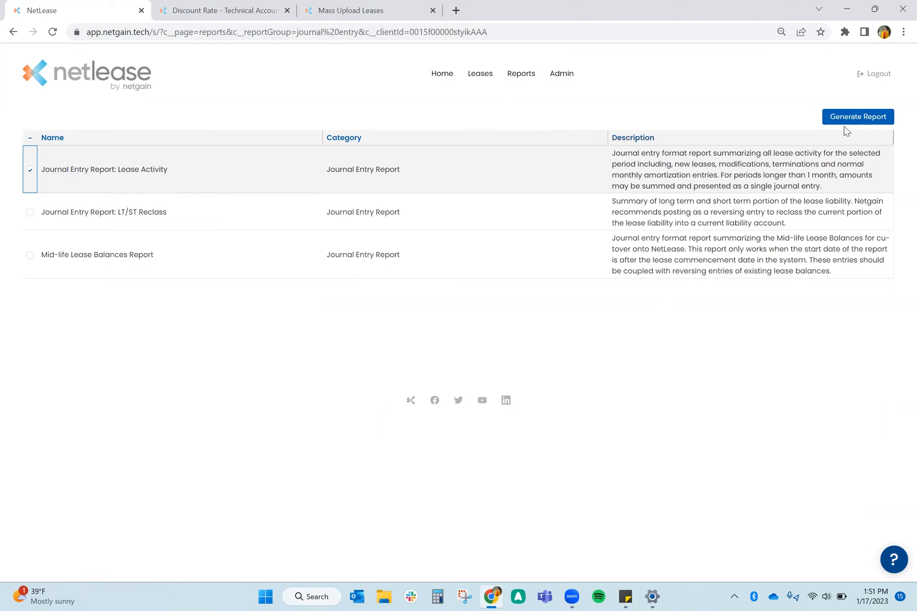
pyautogui.click(851, 118)
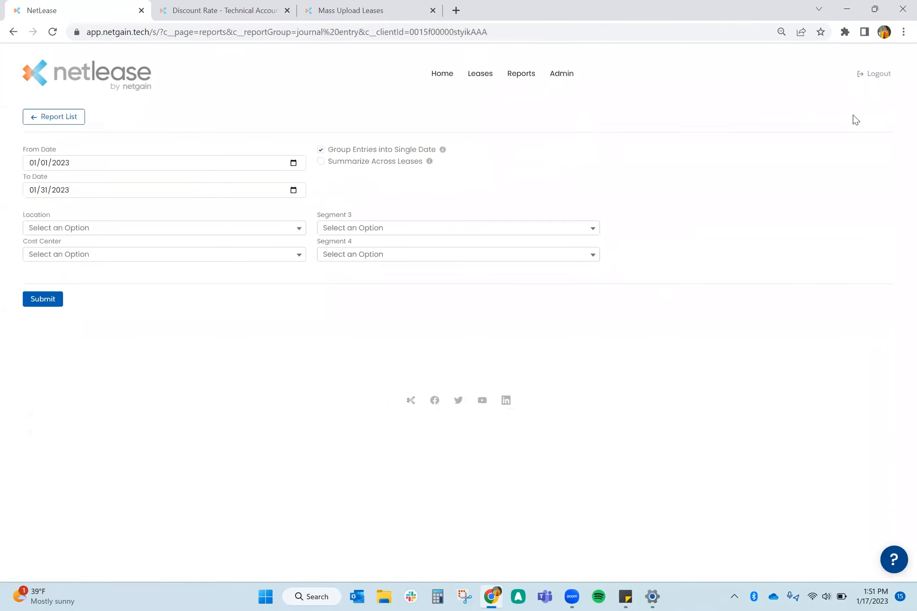
# Step: Set the report period from 01/01/2022 to 12/31/2022 and read the help for Group Entries into Single Date
pyautogui.click(166, 166)
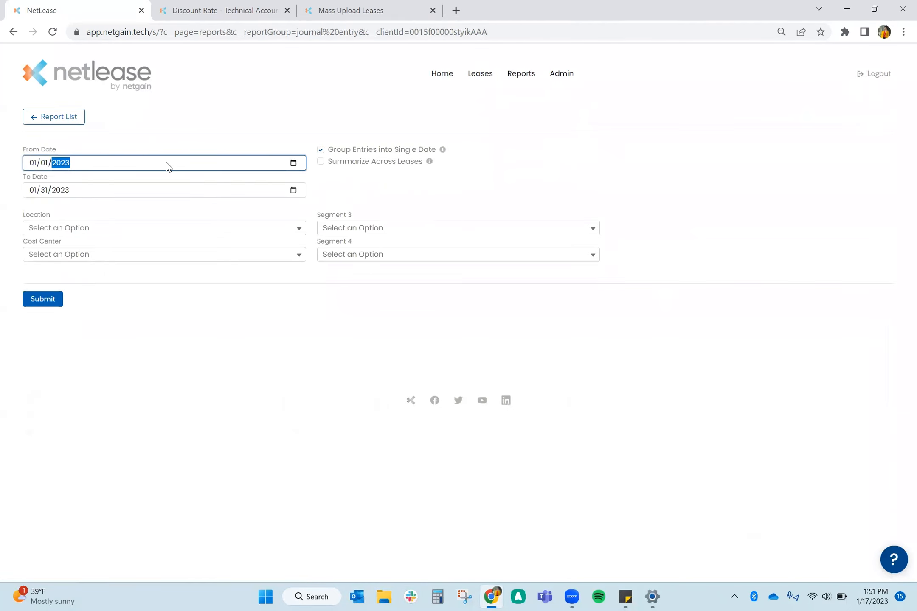
pyautogui.write('2022')
pyautogui.click(32, 192)
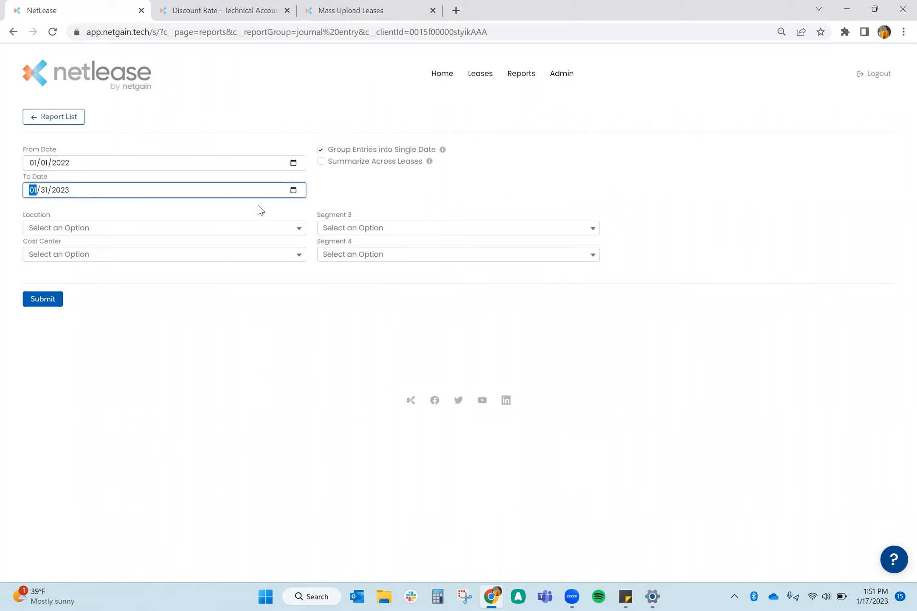
pyautogui.write('12/31/2022')
pyautogui.press('ctrl')
pyautogui.press('ctrl')
pyautogui.press('ctrl')
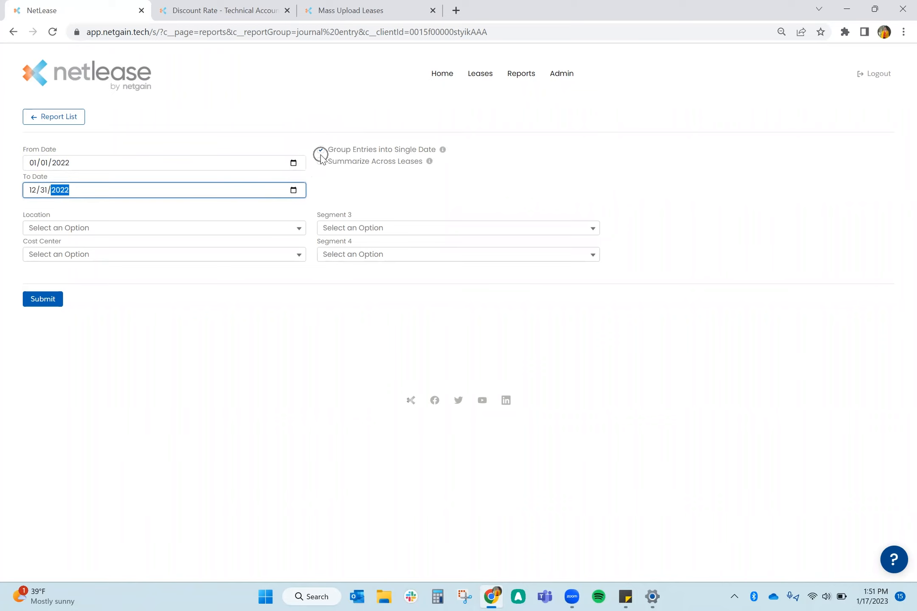
pyautogui.click(443, 150)
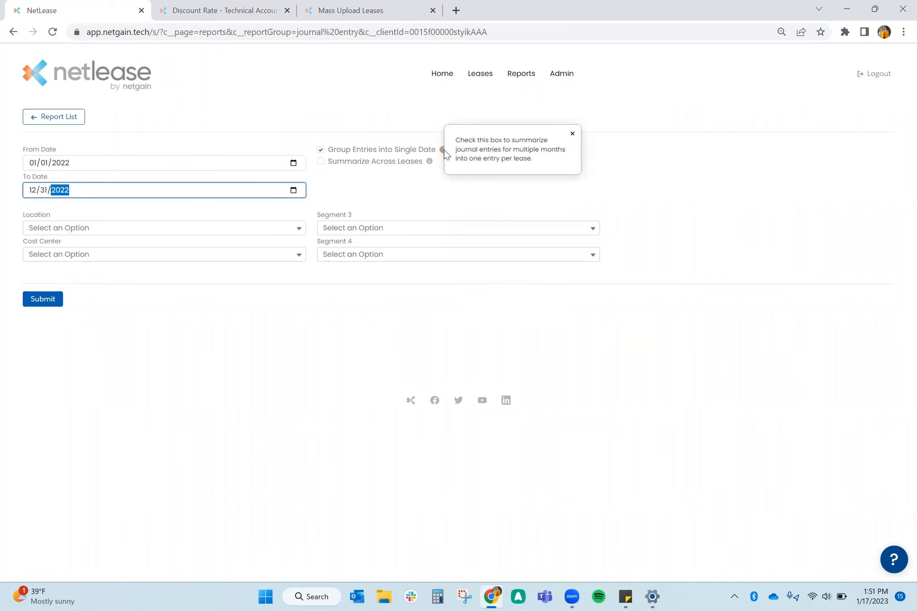
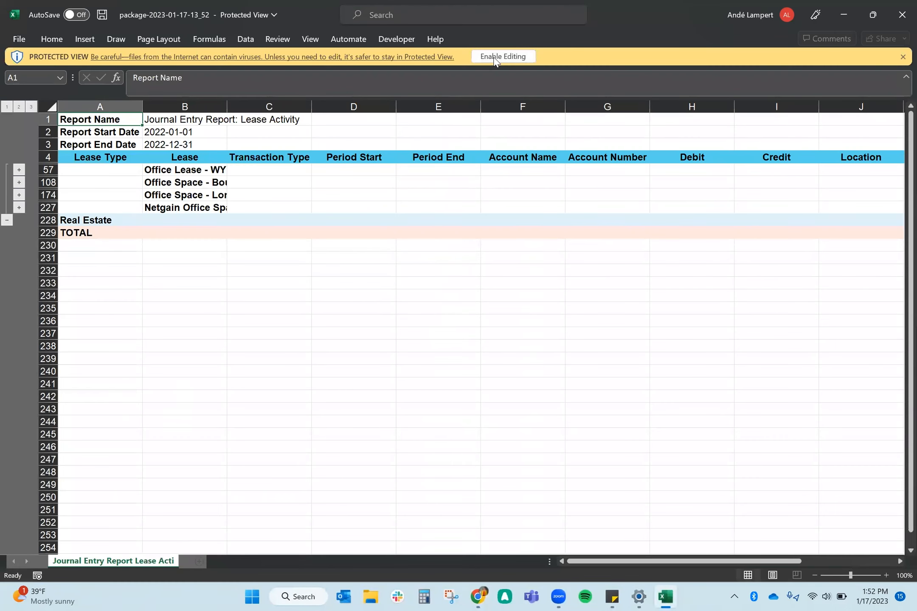
# Step: In the exported Excel report, enable editing and auto-fit the Lease column to its contents
pyautogui.click(493, 59)
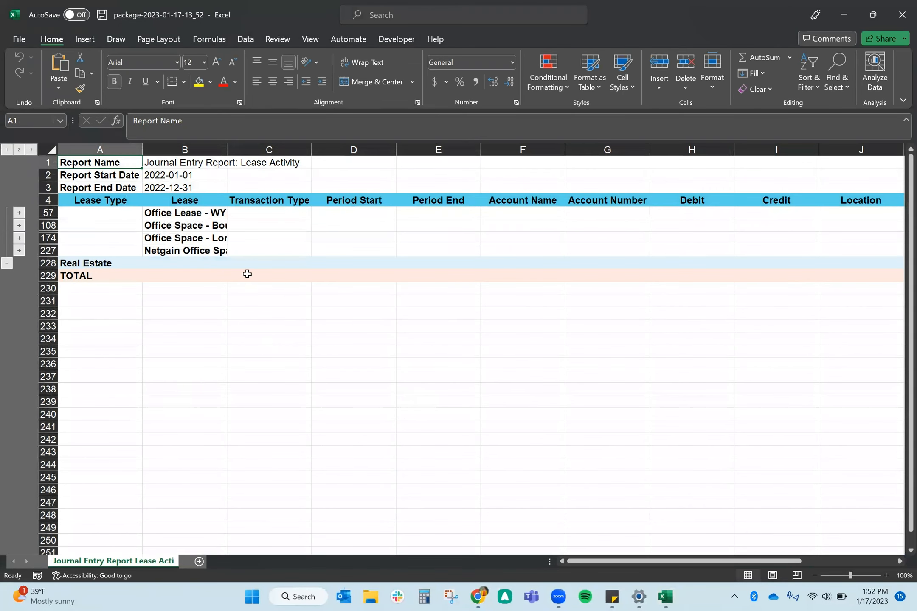
pyautogui.click(246, 274)
pyautogui.doubleClick(227, 150)
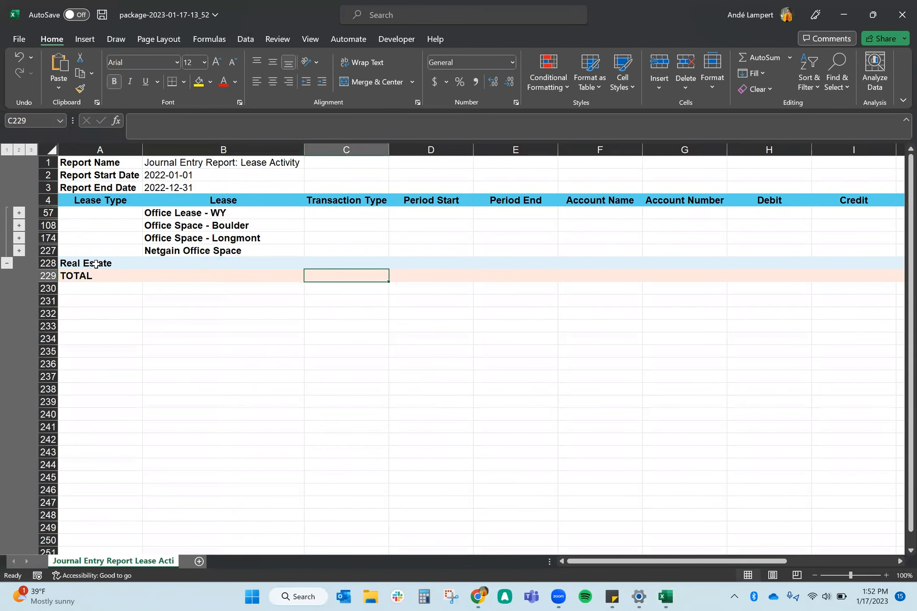
pyautogui.press('ctrl')
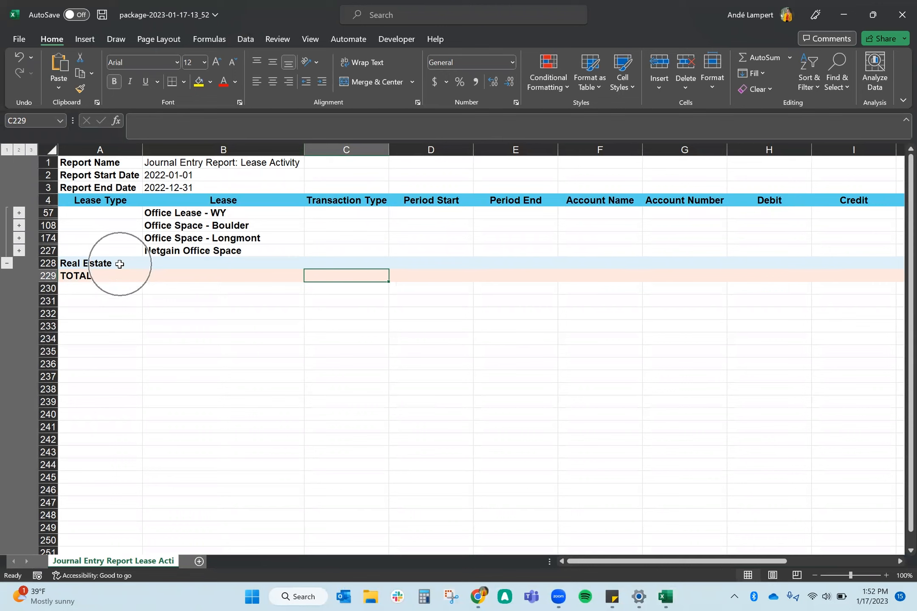
pyautogui.press('ctrl')
pyautogui.press('ctrl')
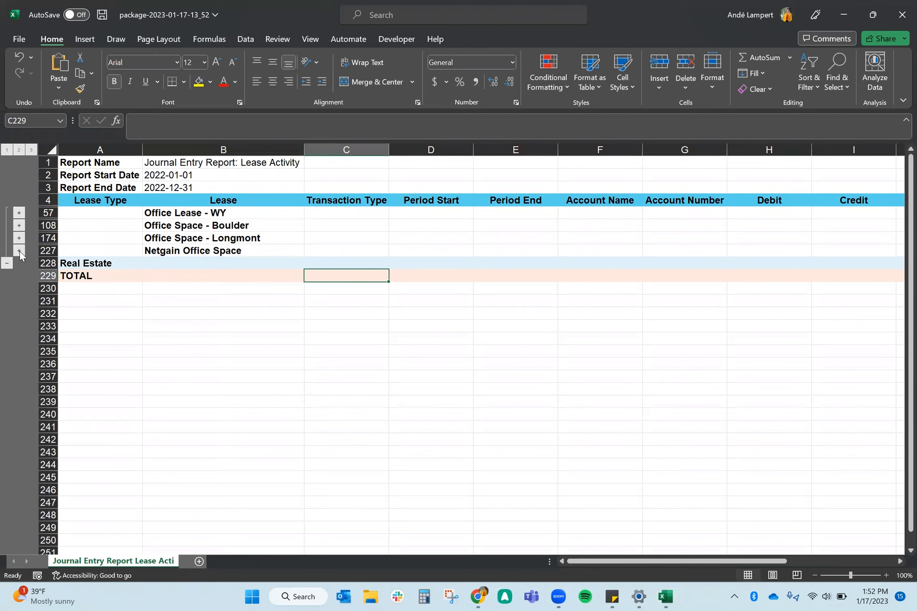
# Step: Expand the Netgain Office Space journal entries and auto-fit the Account Name column
pyautogui.click(19, 251)
pyautogui.scroll(-7, 238, 545)
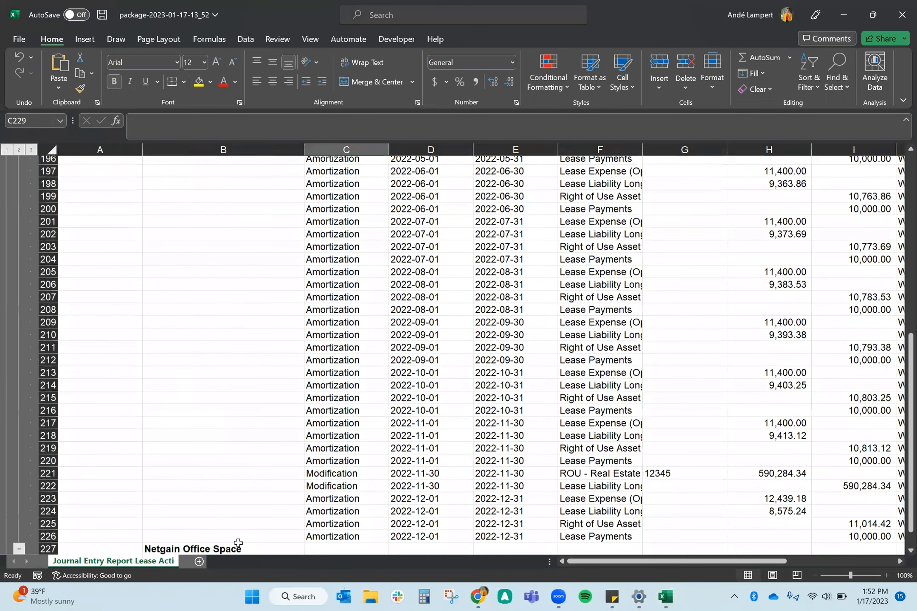
pyautogui.press('ctrl')
pyautogui.press('ctrl')
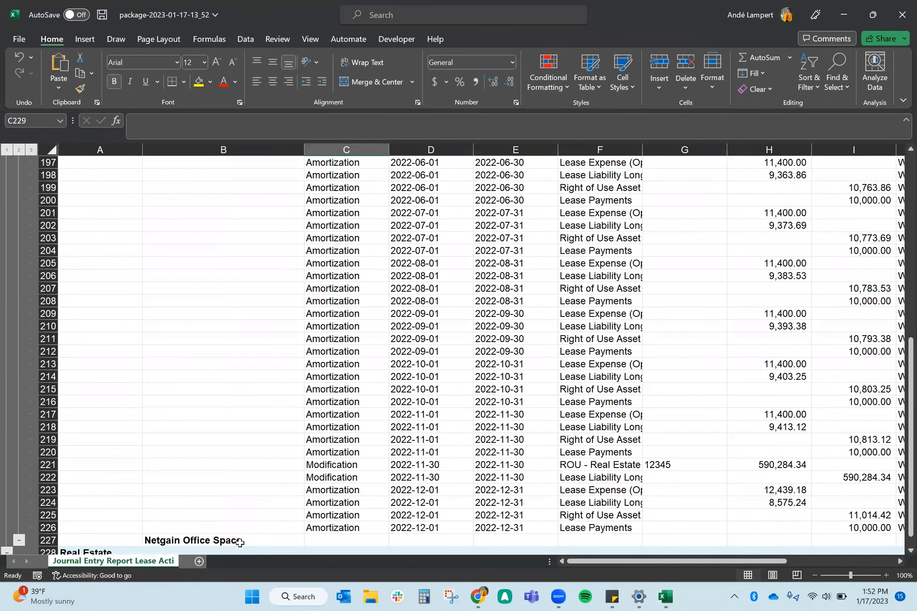
pyautogui.scroll(2, 240, 543)
pyautogui.scroll(6, 240, 543)
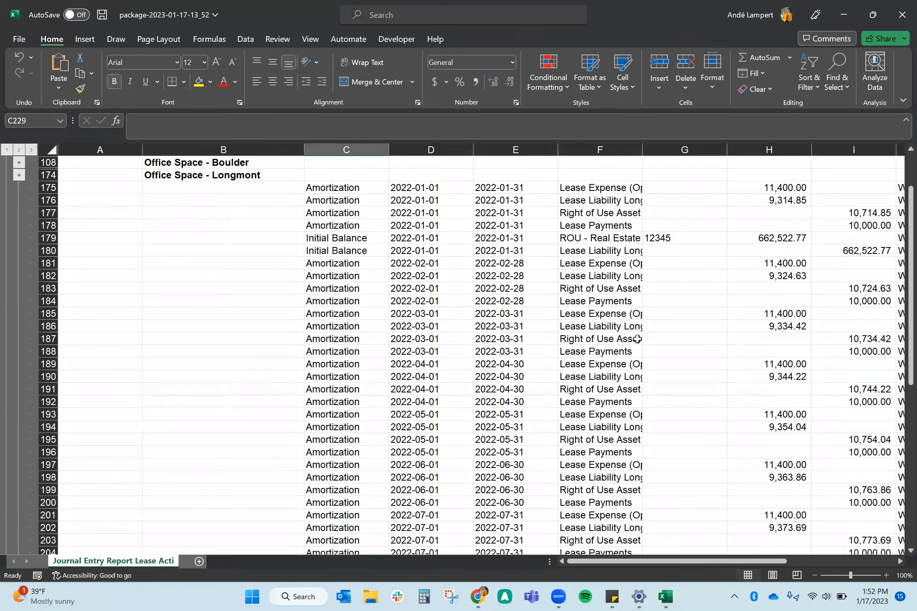
pyautogui.doubleClick(642, 144)
pyautogui.scroll(2, 701, 314)
# Step: Highlight the two entire Initial Balance rows of the Netgain Office Space lease in yellow
pyautogui.click(701, 314)
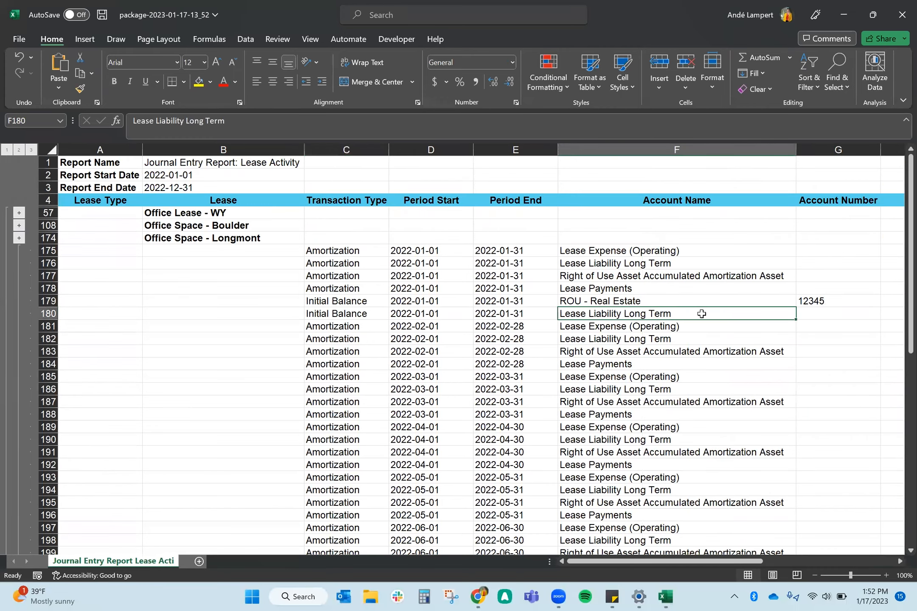
pyautogui.press('Right')
pyautogui.press('Right')
pyautogui.press('Right')
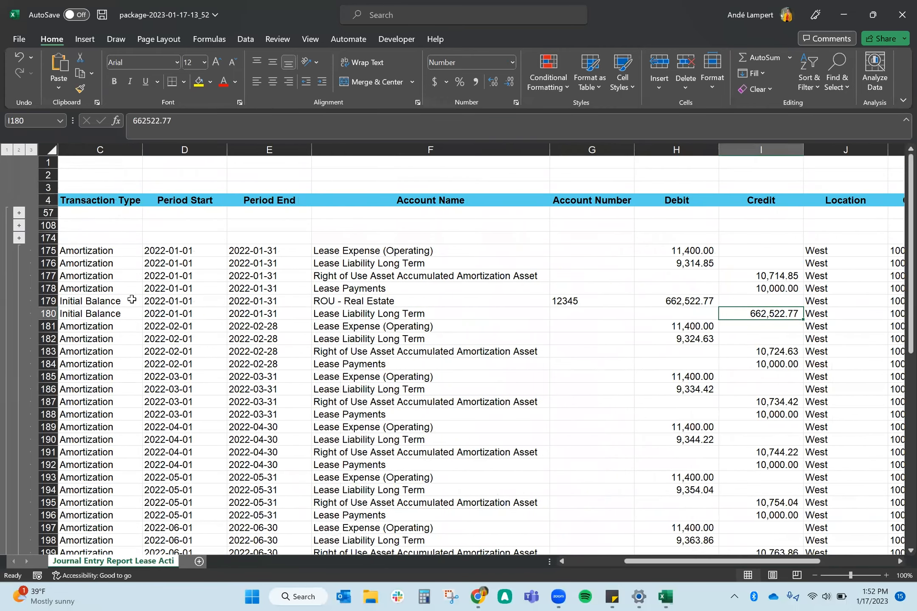
pyautogui.moveTo(96, 300); pyautogui.dragTo(95, 311)
pyautogui.hotkey('shift', 'space')
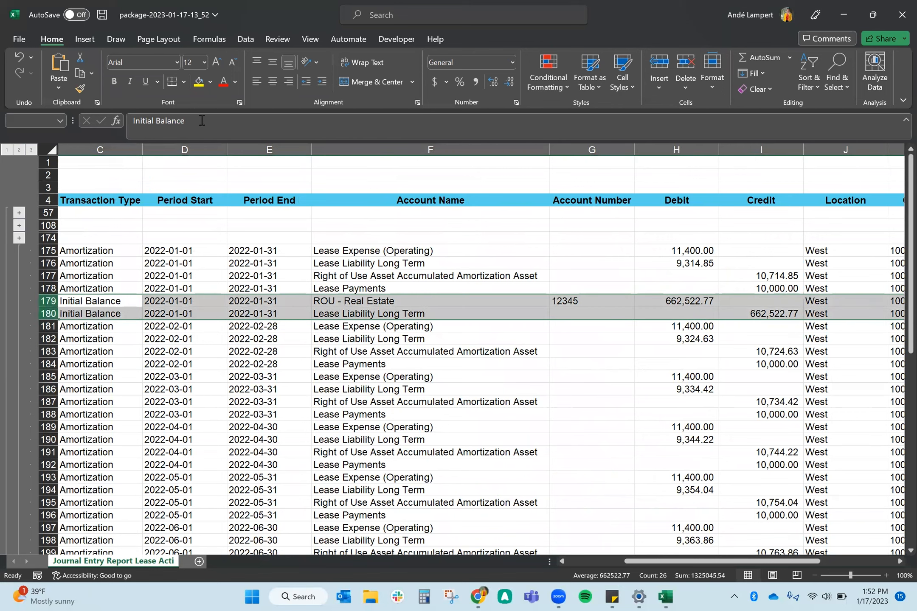
pyautogui.click(200, 81)
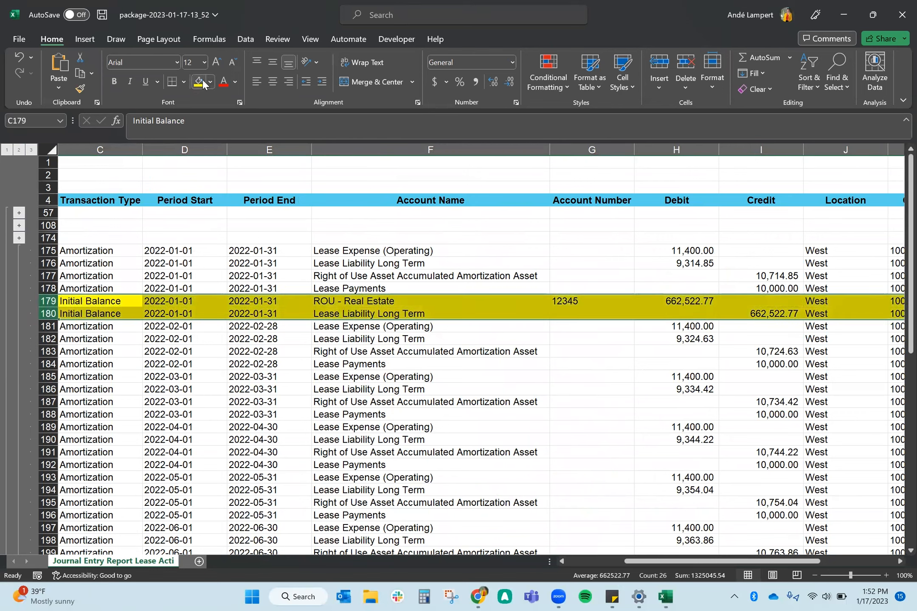
# Step: Examine the account names and account numbers of the two Initial Balance entries
pyautogui.click(404, 300)
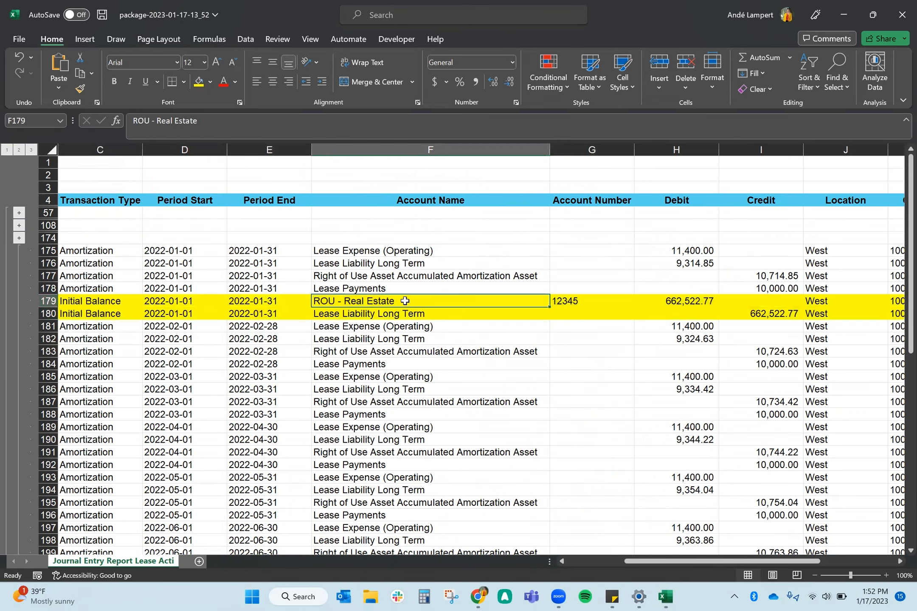
pyautogui.click(416, 317)
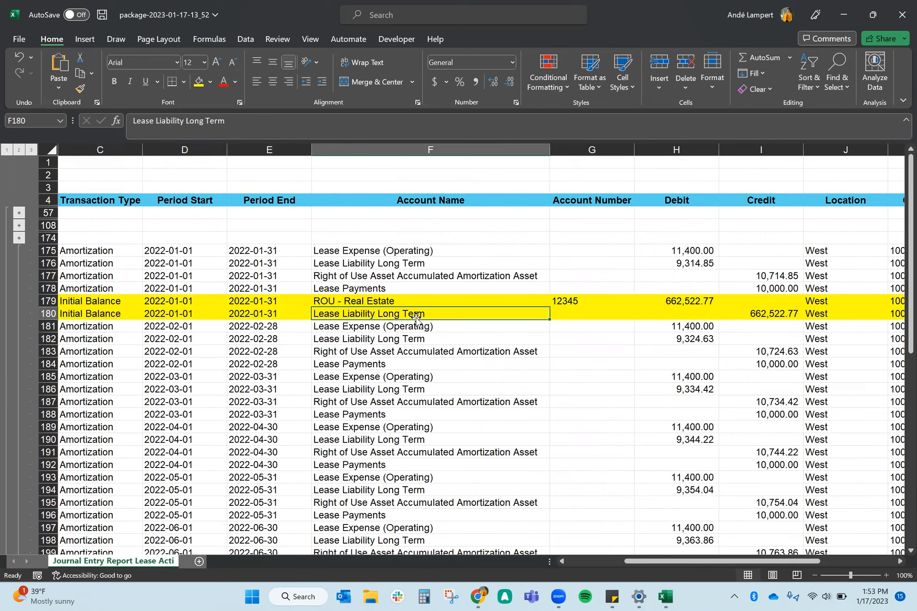
pyautogui.click(419, 300)
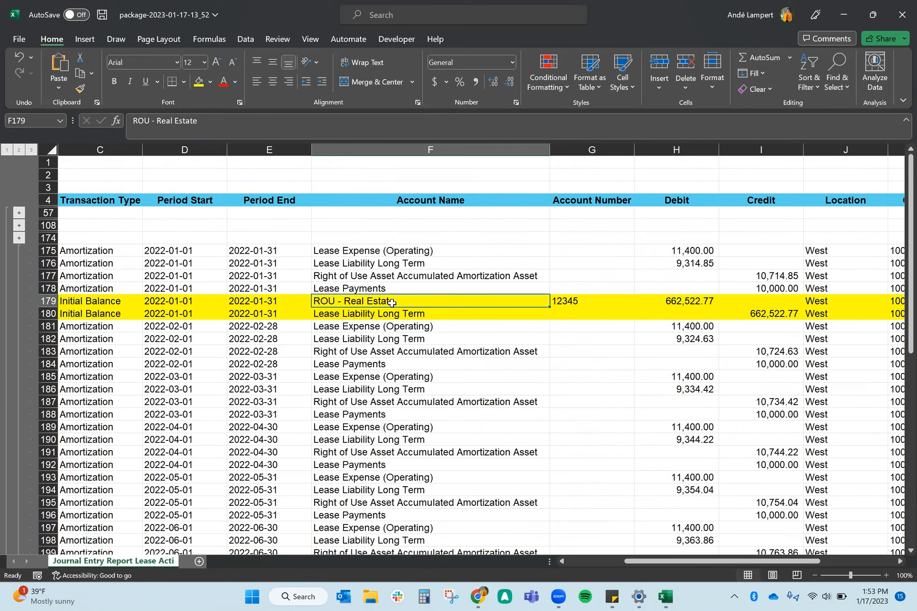
pyautogui.click(578, 301)
pyautogui.click(453, 313)
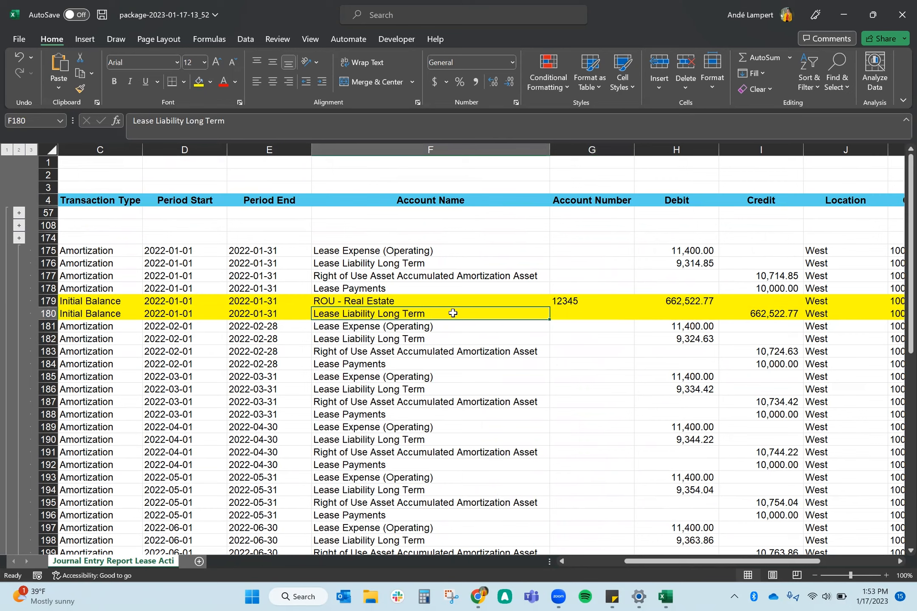
pyautogui.click(590, 313)
pyautogui.press('ctrl')
pyautogui.press('ctrl')
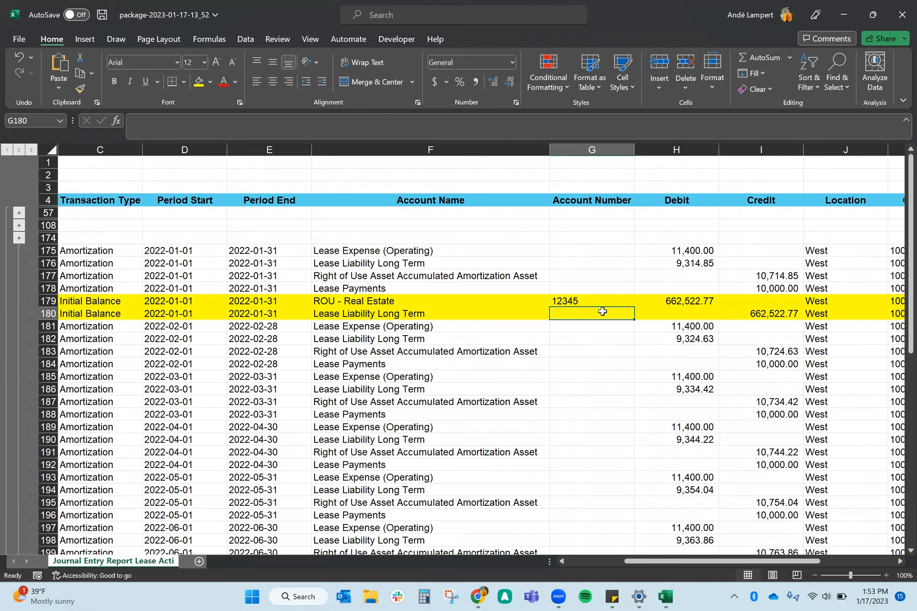
# Step: Shade the four January 2022 Amortization rows light blue and check their period start and lease payments account
pyautogui.moveTo(112, 288); pyautogui.dragTo(111, 253)
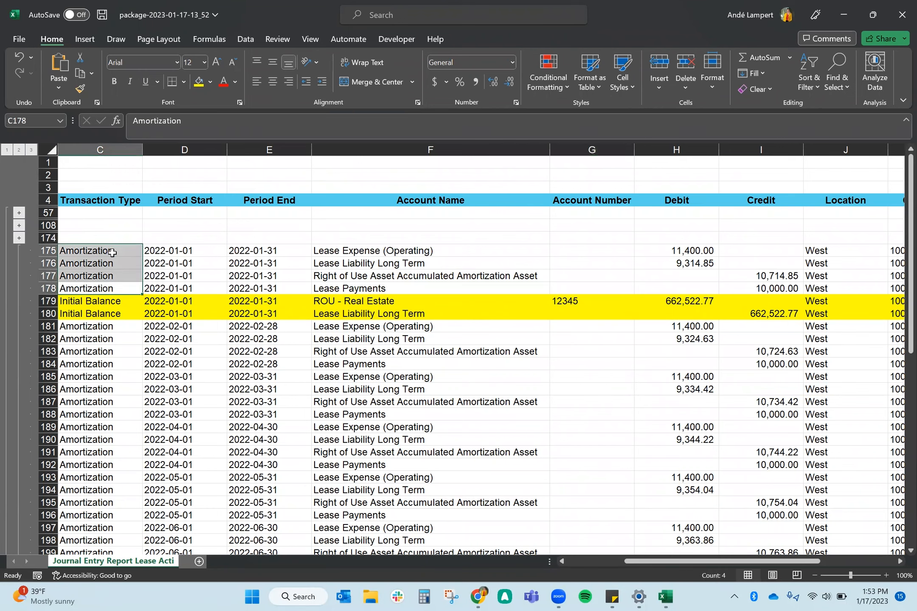
pyautogui.hotkey('shift', 'space')
pyautogui.click(210, 82)
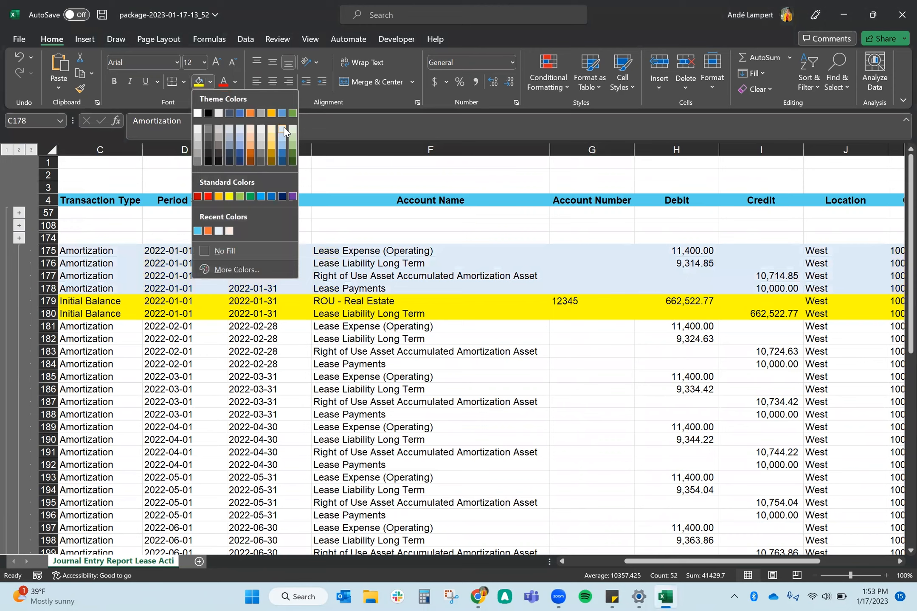
pyautogui.click(281, 132)
pyautogui.click(186, 250)
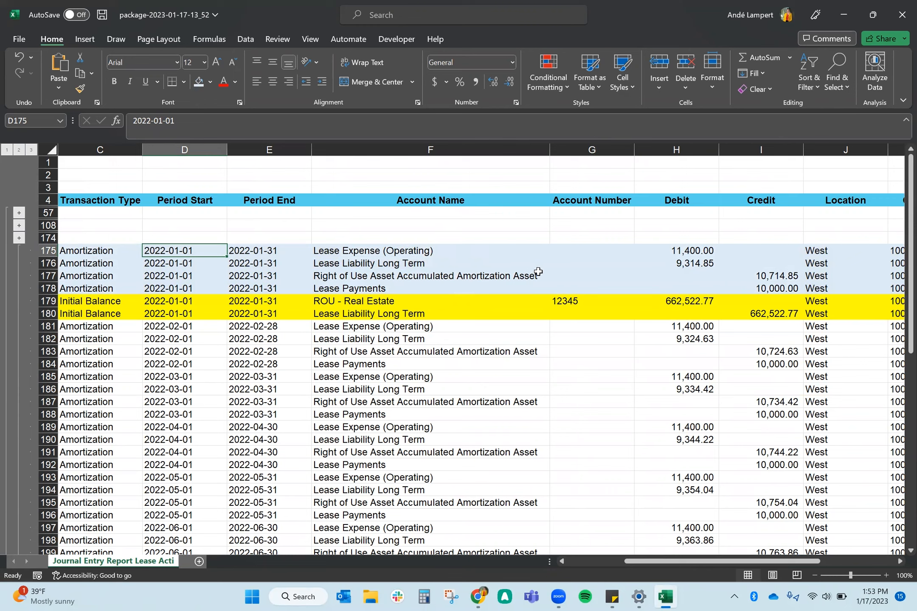
pyautogui.click(424, 287)
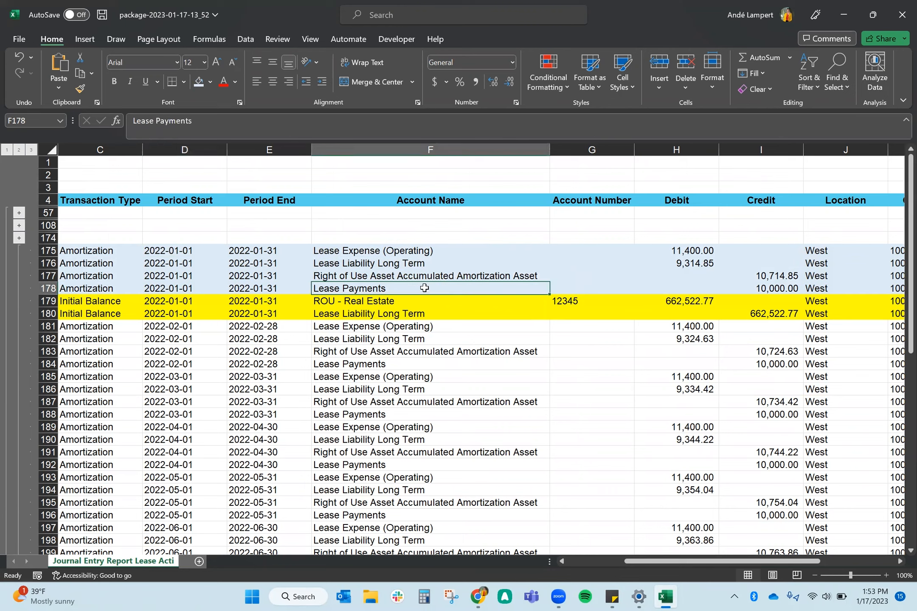
# Step: Shade the two 2022-11-30 Modification rows light green and check their account names
pyautogui.scroll(-4, 186, 325)
pyautogui.scroll(-7, 186, 325)
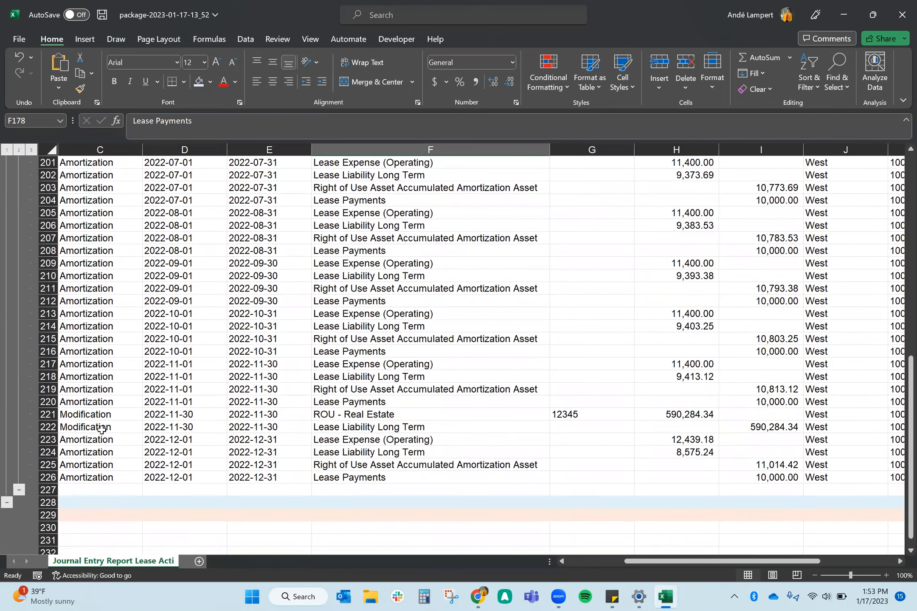
pyautogui.moveTo(101, 429); pyautogui.dragTo(101, 415)
pyautogui.hotkey('shift', 'space')
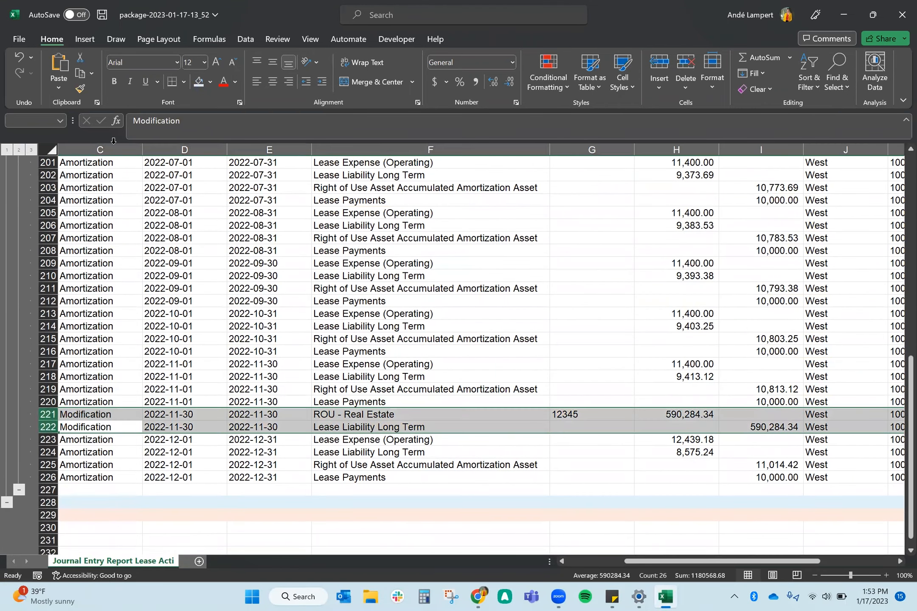
pyautogui.click(210, 81)
pyautogui.click(284, 133)
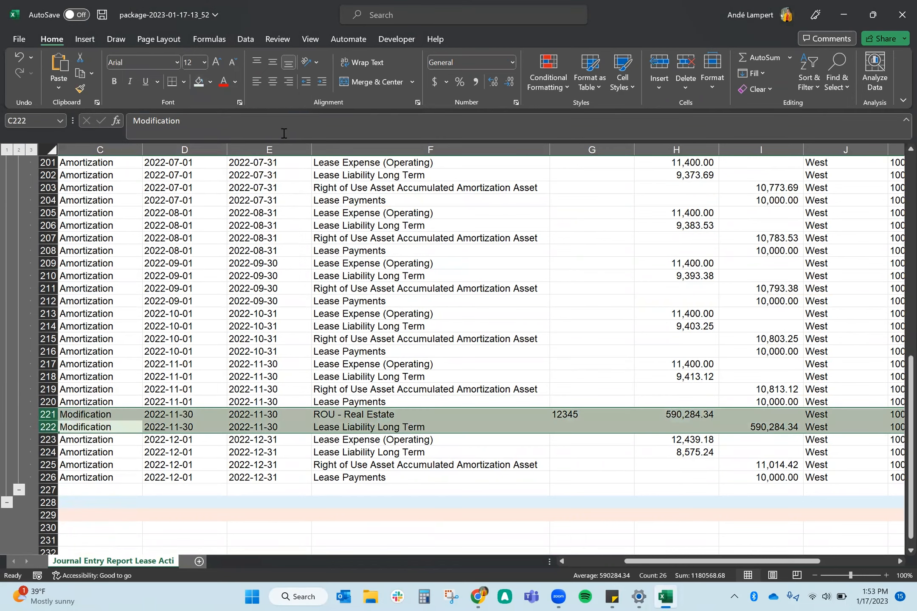
pyautogui.click(425, 415)
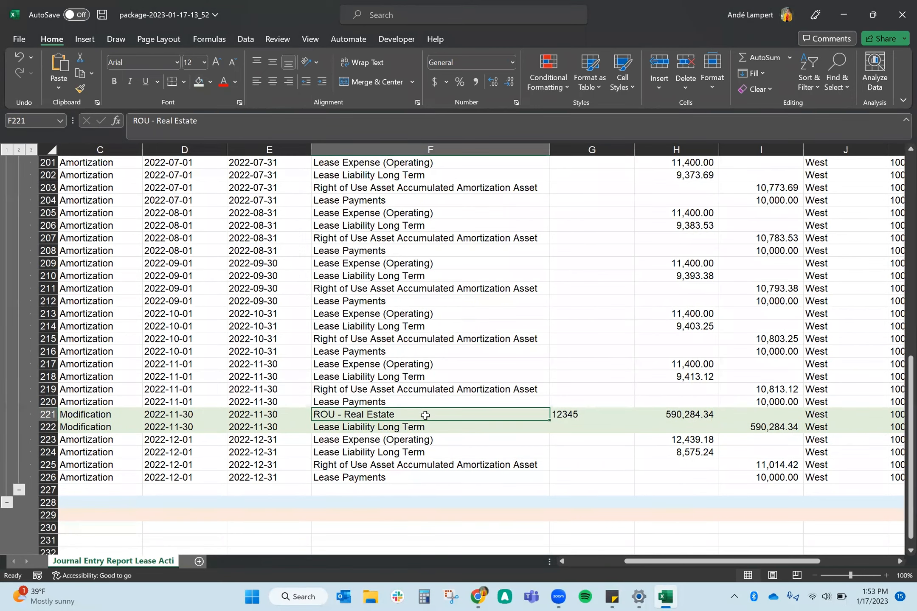
pyautogui.click(445, 428)
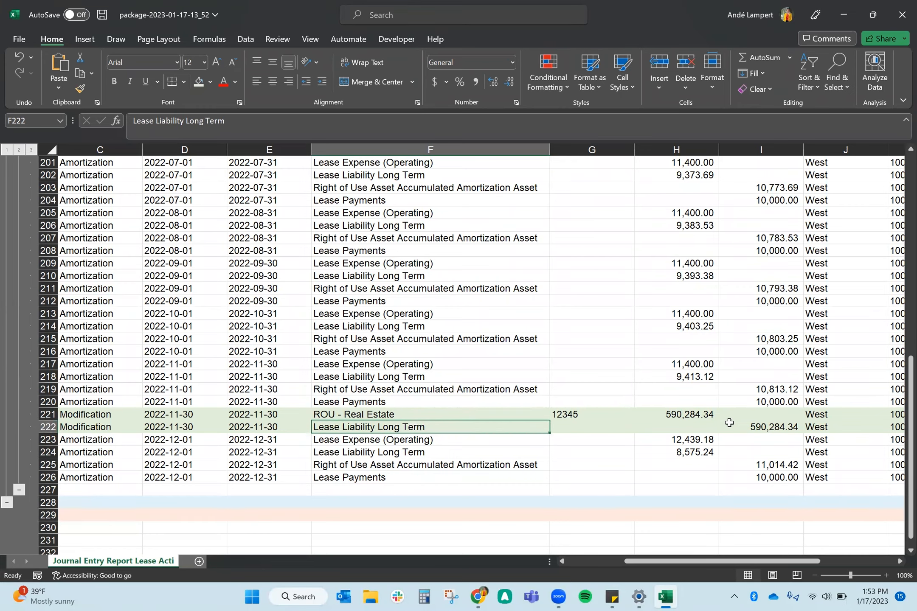
# Step: Return to the first journal entries and examine their Location, Cost Center and Segment 3 columns
pyautogui.scroll(10, 728, 424)
pyautogui.scroll(1, 730, 430)
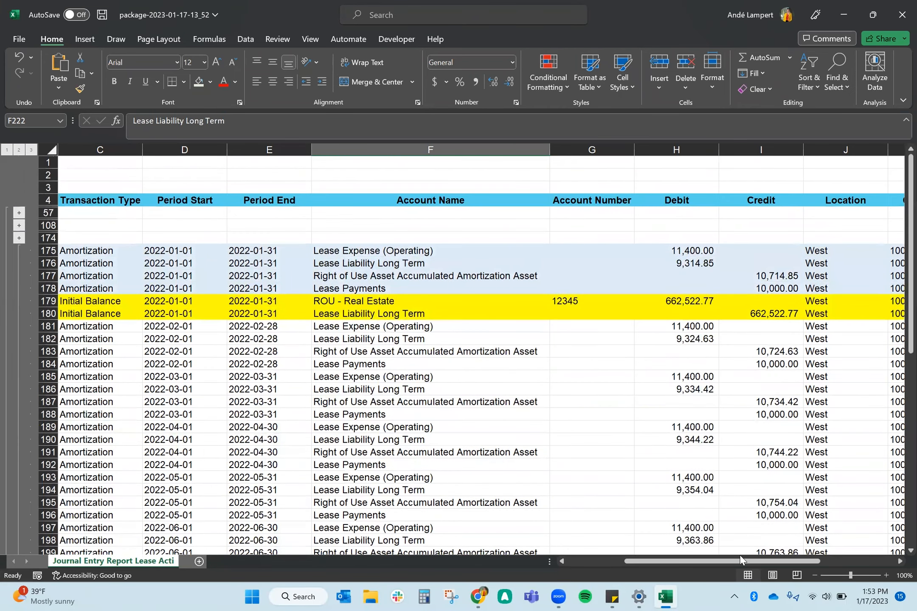
pyautogui.moveTo(744, 562); pyautogui.dragTo(783, 548)
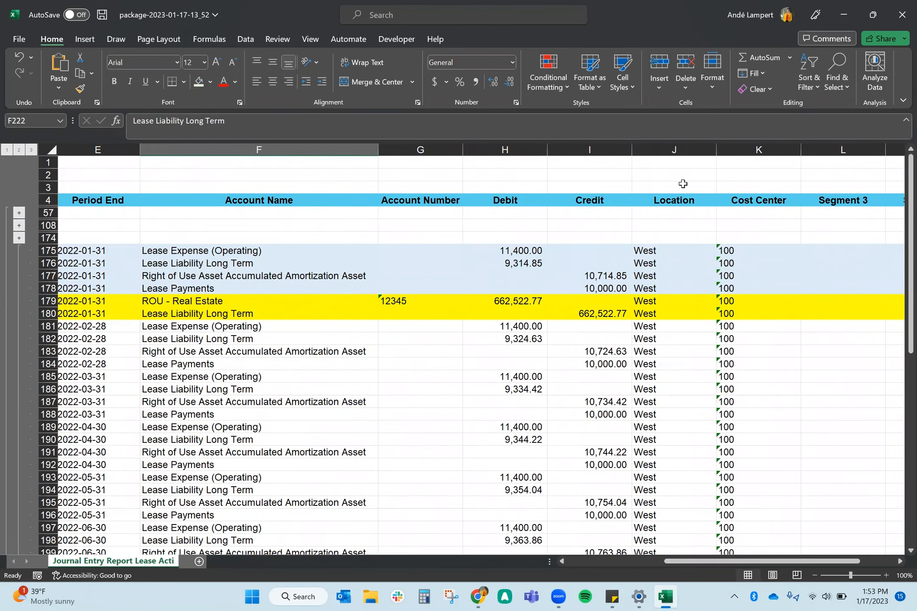
# Step: Highlight the Location, Cost Center and Classification columns in turn to examine how the journal entries are tagged
pyautogui.click(684, 150)
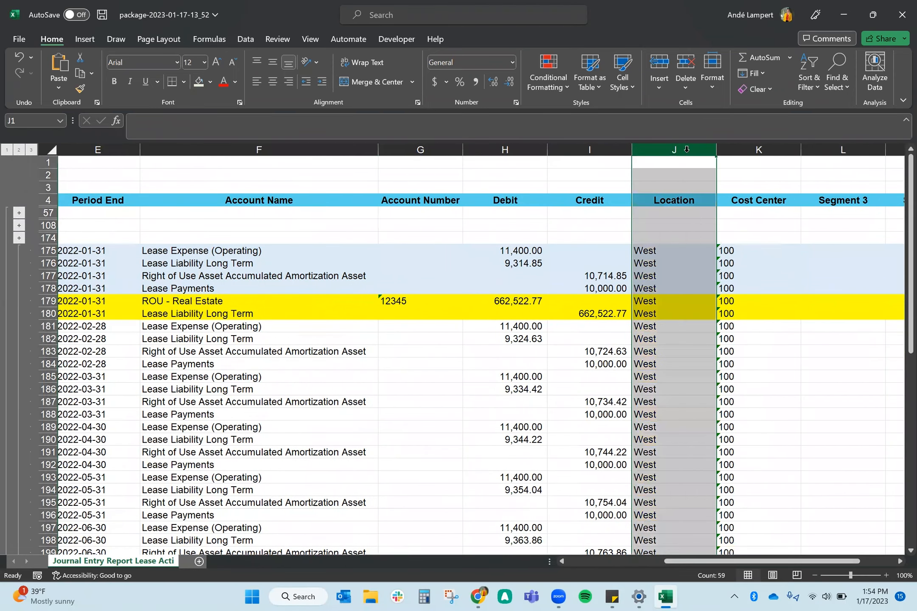
pyautogui.click(758, 150)
pyautogui.moveTo(759, 562); pyautogui.dragTo(792, 562)
pyautogui.click(840, 150)
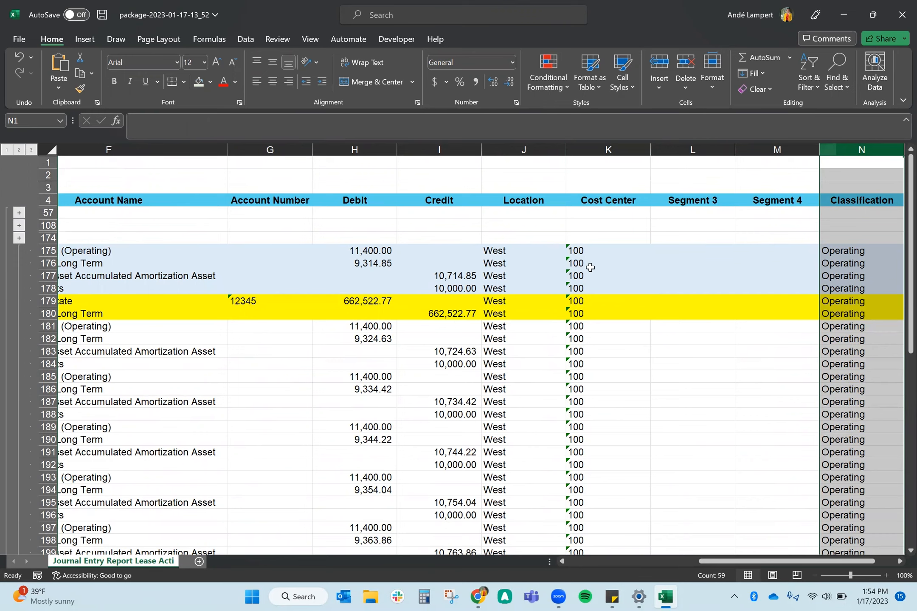
pyautogui.moveTo(705, 561); pyautogui.dragTo(625, 562)
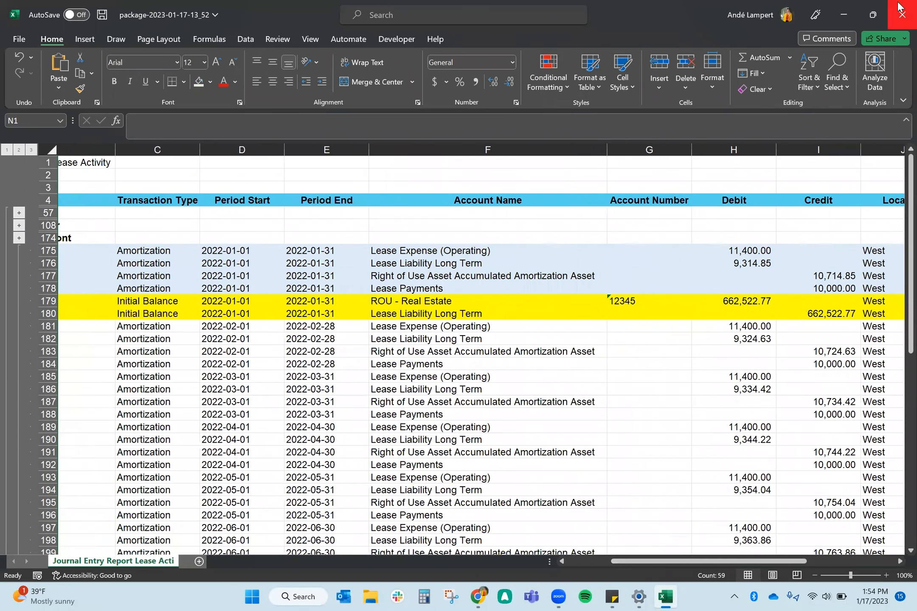
# Step: Close the journal entry workbook and open the list of Disclosure reports in NetLease
pyautogui.click(900, 8)
pyautogui.click(479, 313)
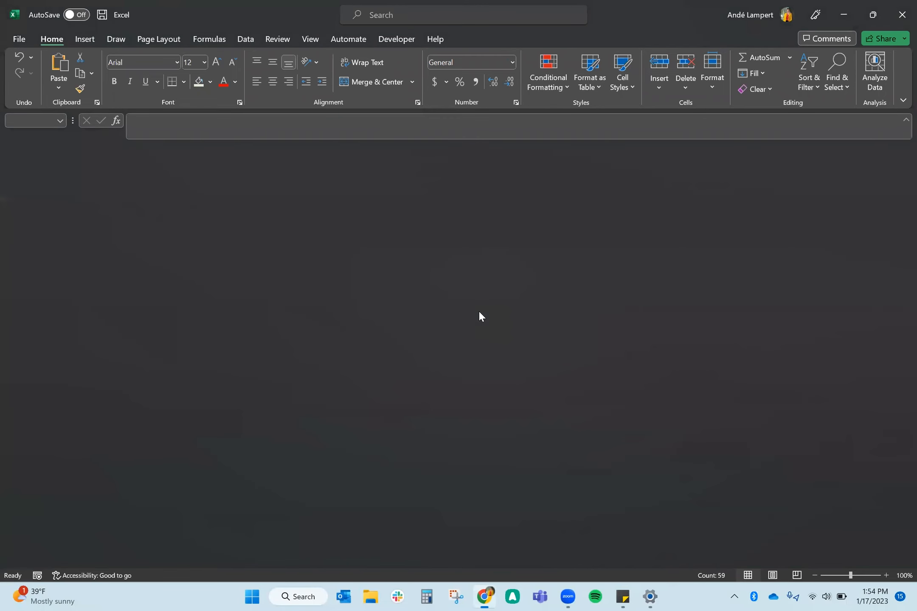
pyautogui.click(528, 76)
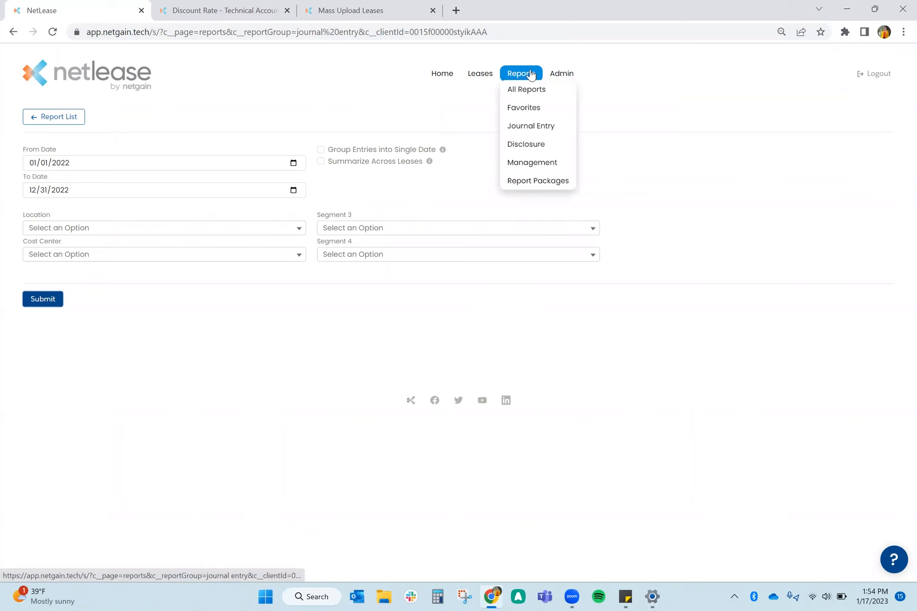
pyautogui.press('ctrl')
pyautogui.press('ctrl')
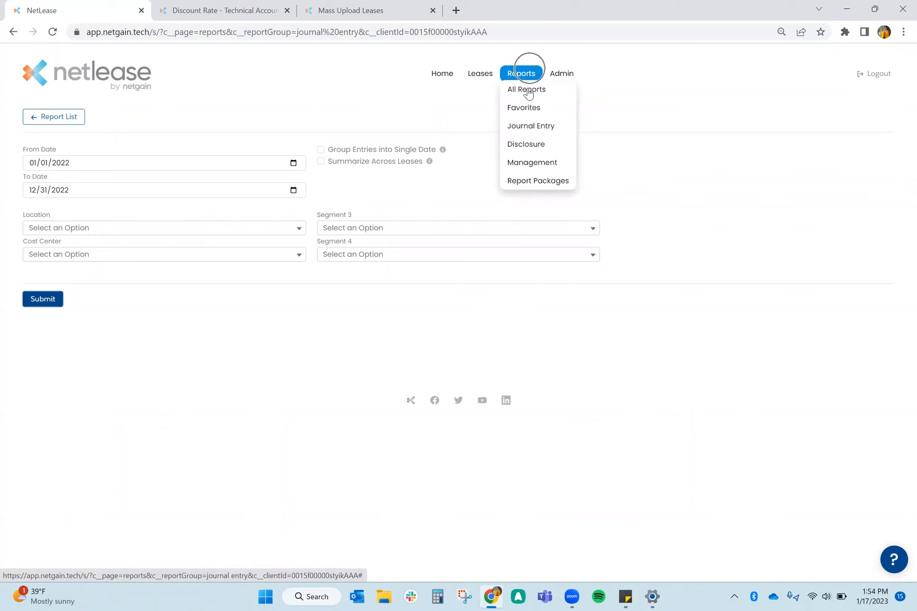
pyautogui.click(532, 146)
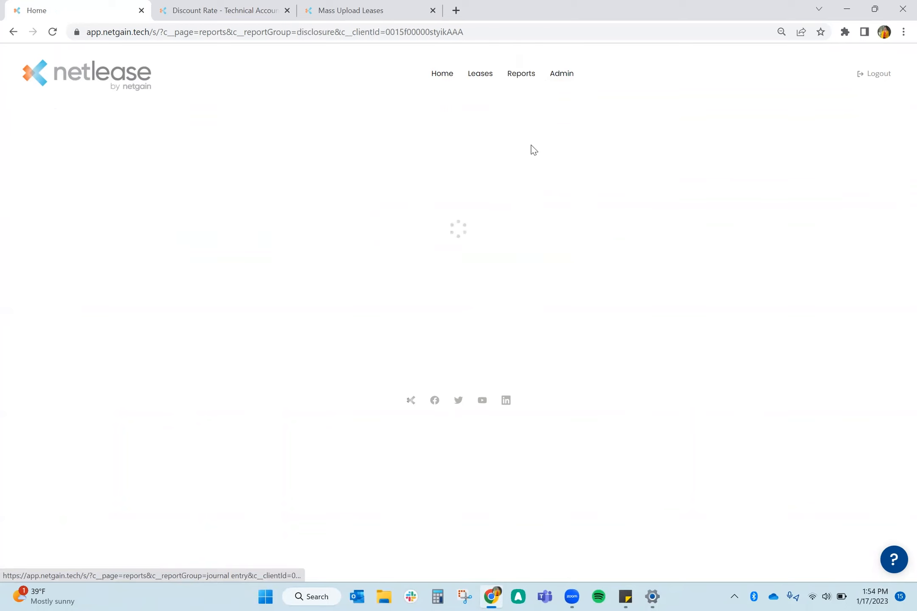
pyautogui.press('ctrl')
# Step: Select all the disclosure reports and start generating them as one package
pyautogui.click(31, 140)
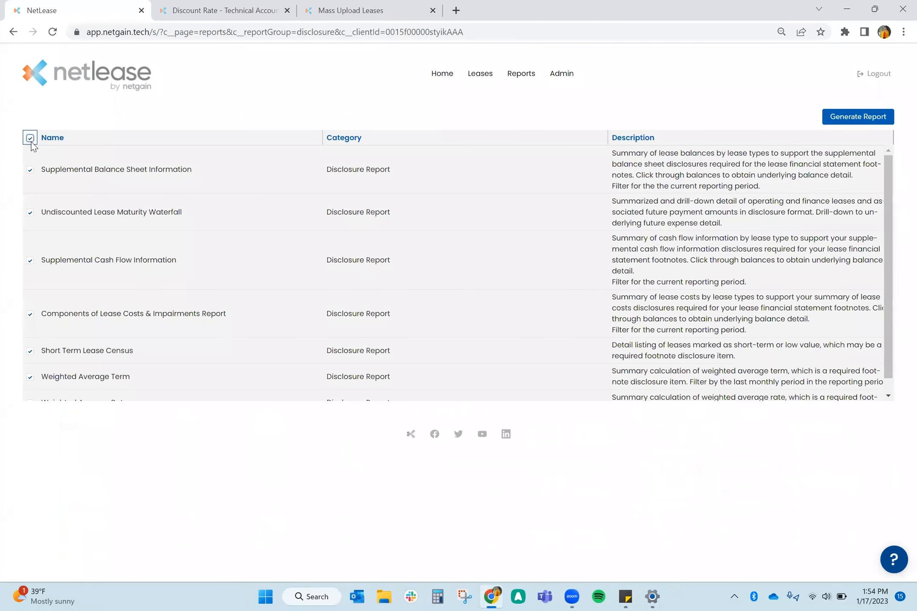
pyautogui.press('ctrl')
pyautogui.press('ctrl')
pyautogui.press('ctrl')
pyautogui.press('ctrl')
pyautogui.click(875, 122)
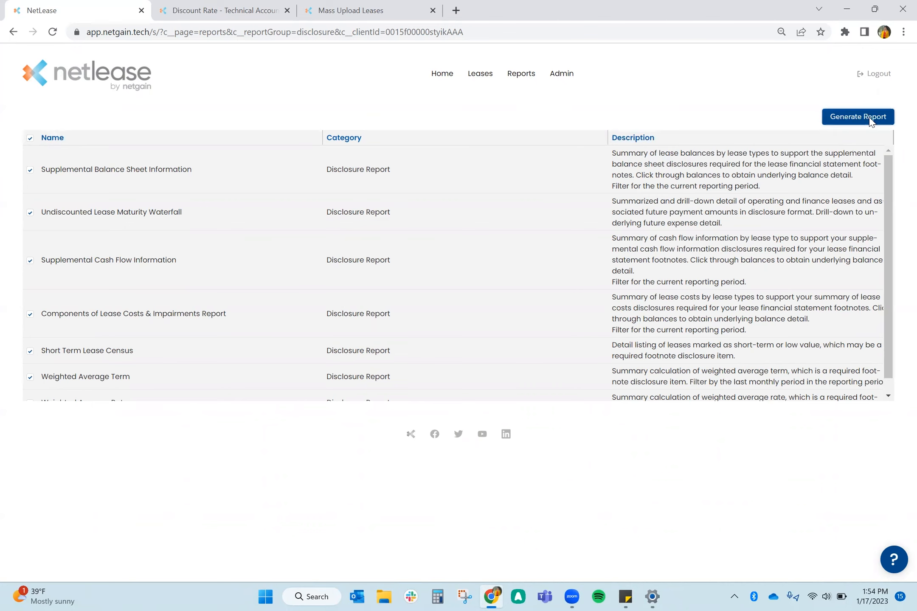
# Step: Set the disclosure reporting period from 01/01/2022 to 12/31/2022
pyautogui.click(75, 169)
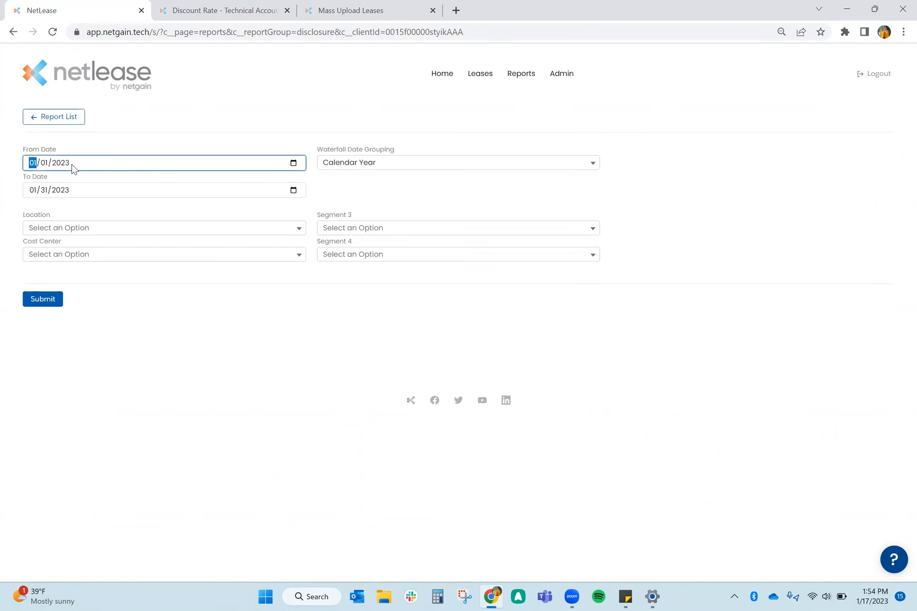
pyautogui.write('010120')
pyautogui.click(33, 190)
pyautogui.write('12/31/0202')
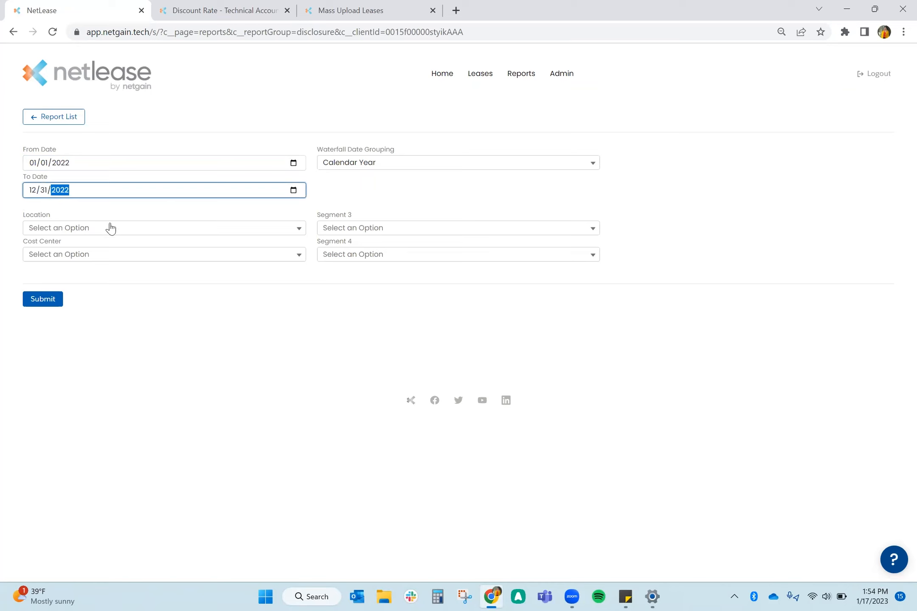
# Step: Check the available Location and Cost Center filter options, leaving both filters blank
pyautogui.click(109, 227)
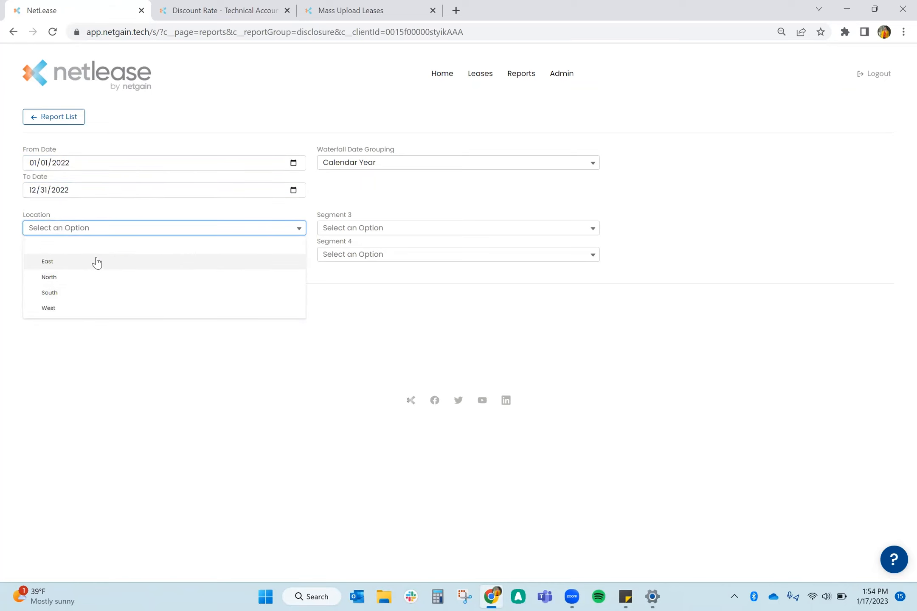
pyautogui.click(232, 271)
pyautogui.click(221, 257)
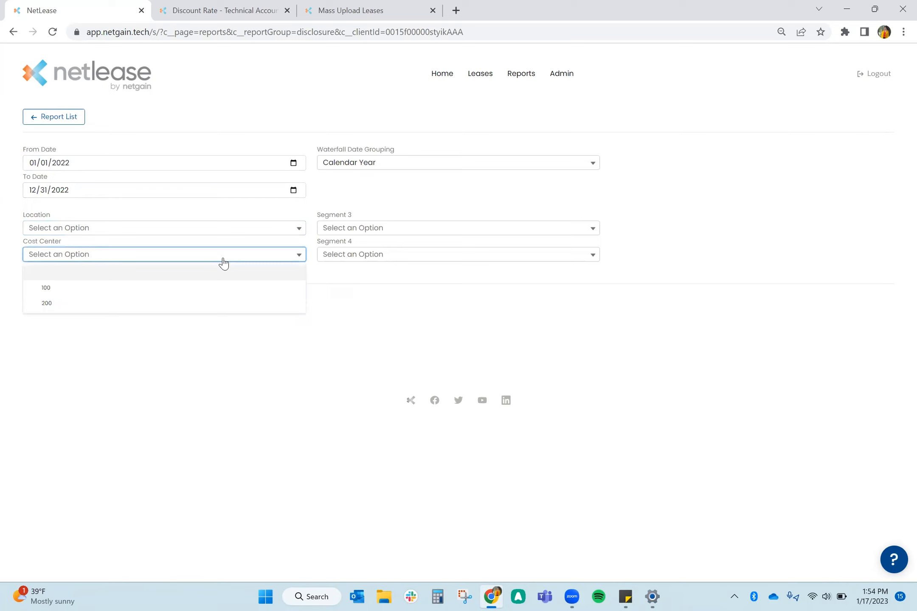
pyautogui.click(203, 359)
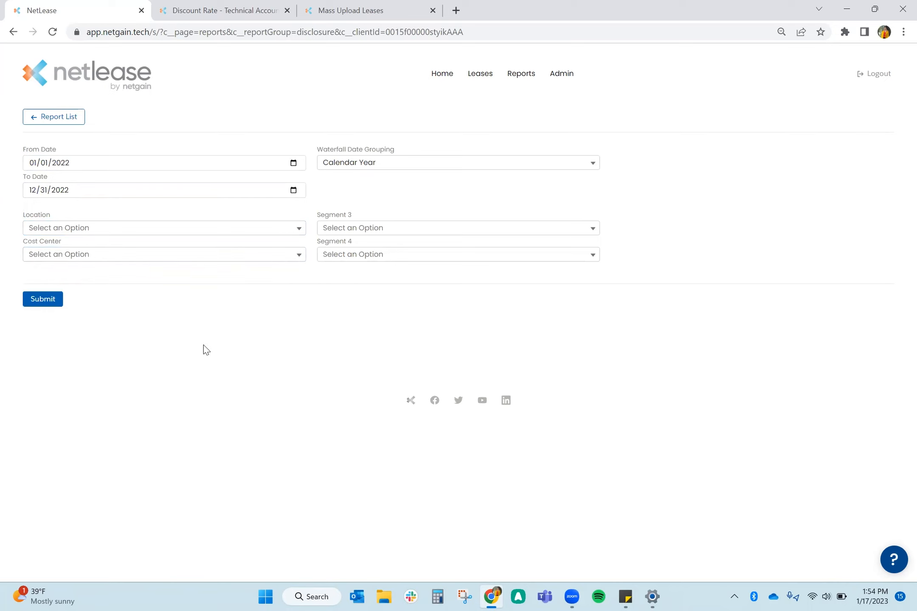
# Step: Submit the disclosure report request and open the downloaded package workbook in Excel for editing
pyautogui.click(44, 300)
pyautogui.click(64, 568)
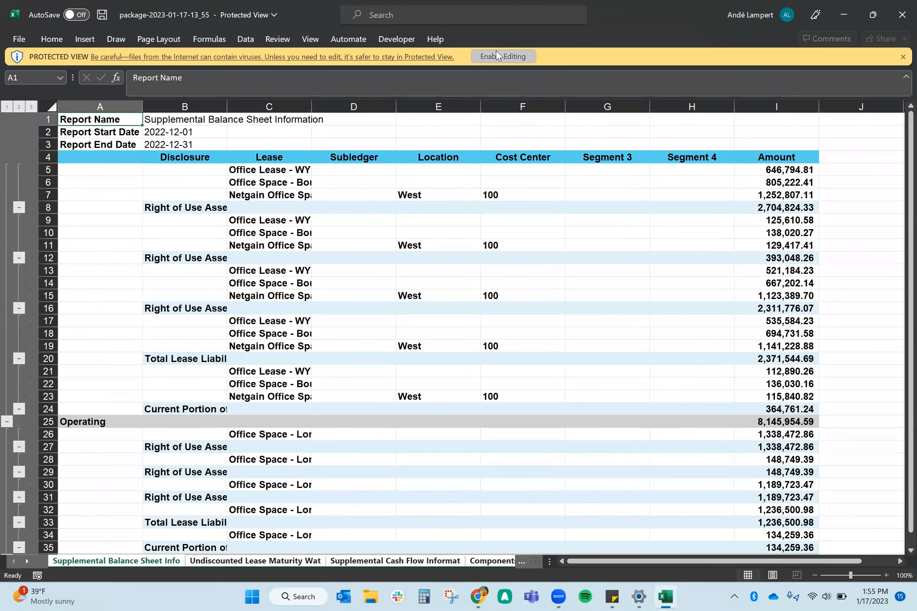
pyautogui.click(496, 55)
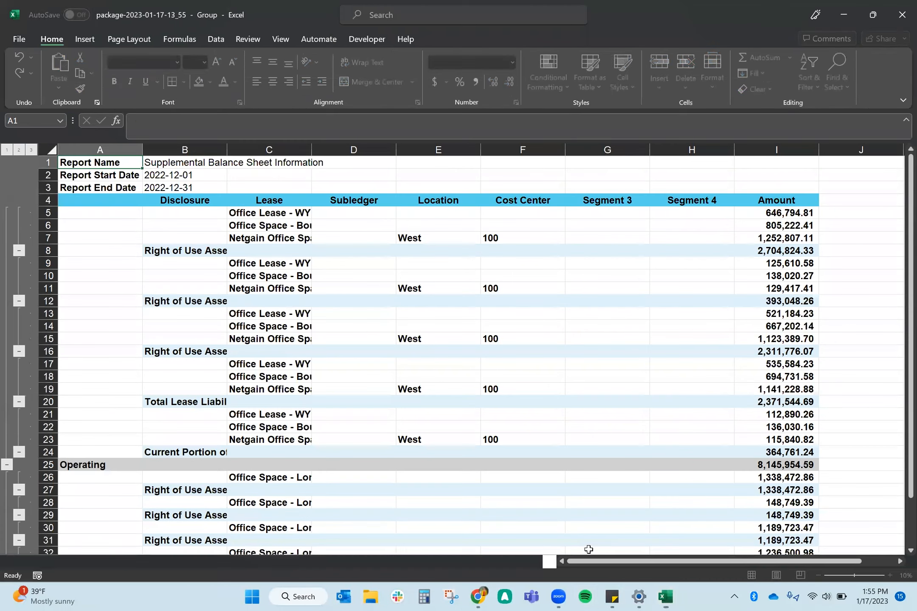
# Step: Widen the sheet tab area and fit the Supplemental Balance Sheet's Lease column to its contents
pyautogui.moveTo(552, 562); pyautogui.dragTo(834, 543)
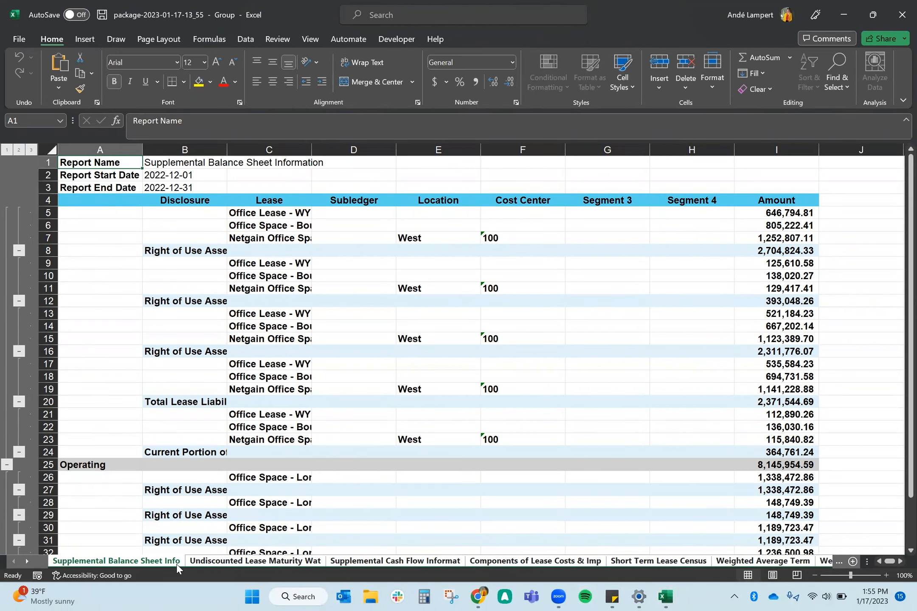
pyautogui.doubleClick(313, 149)
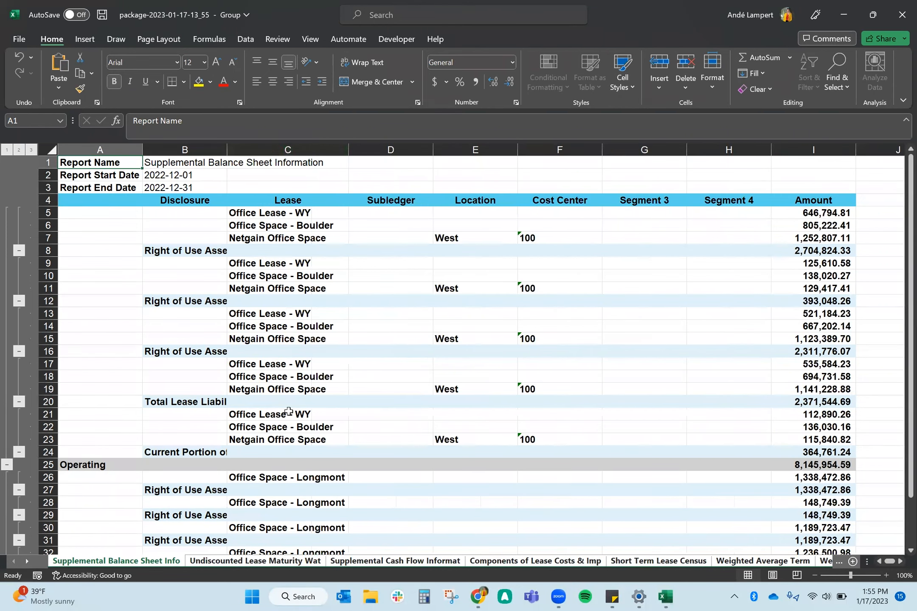
# Step: Examine the Undiscounted Lease Maturity Waterfall's 2023–2027, Thereafter, total lease payments and imputed interest columns
pyautogui.click(266, 561)
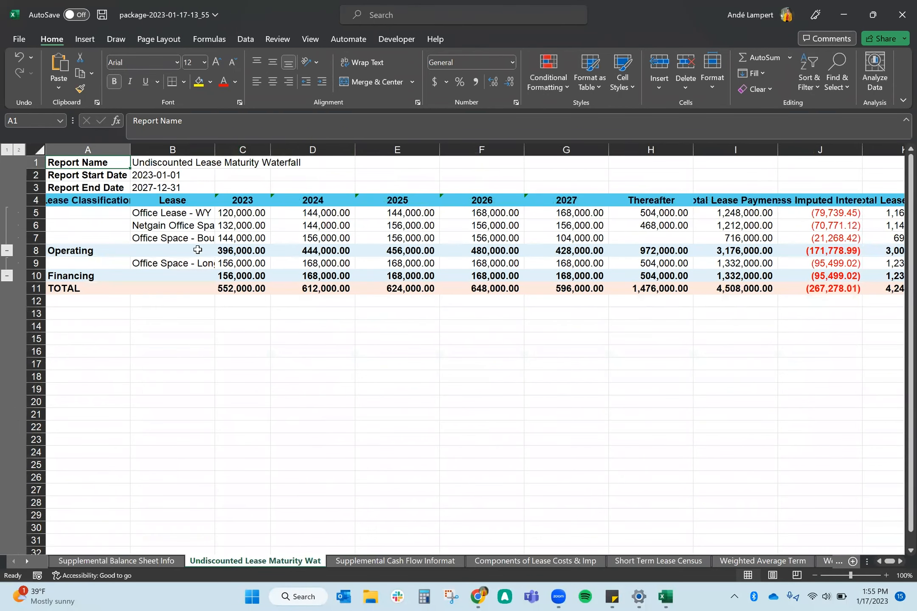
pyautogui.click(243, 148)
pyautogui.moveTo(247, 143); pyautogui.dragTo(550, 168)
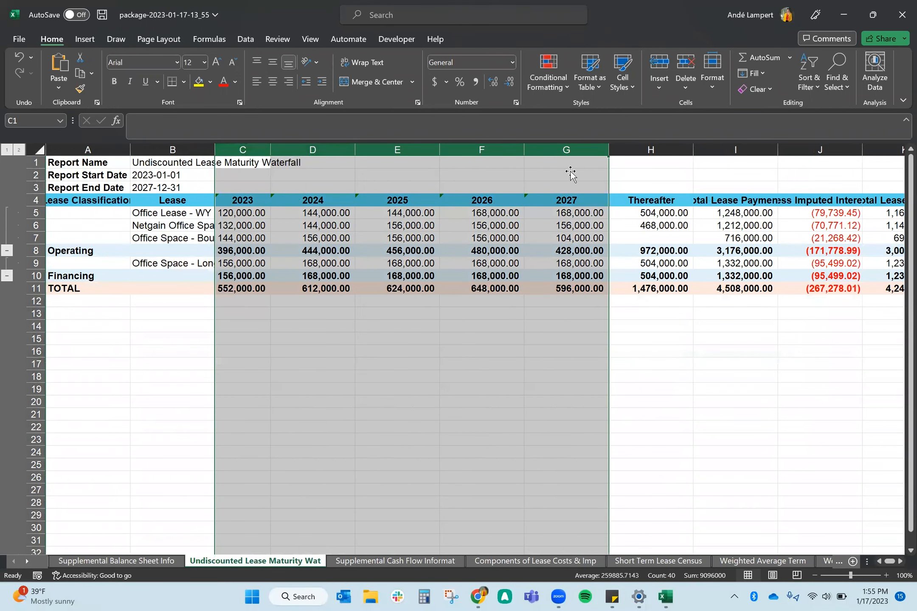
pyautogui.click(659, 149)
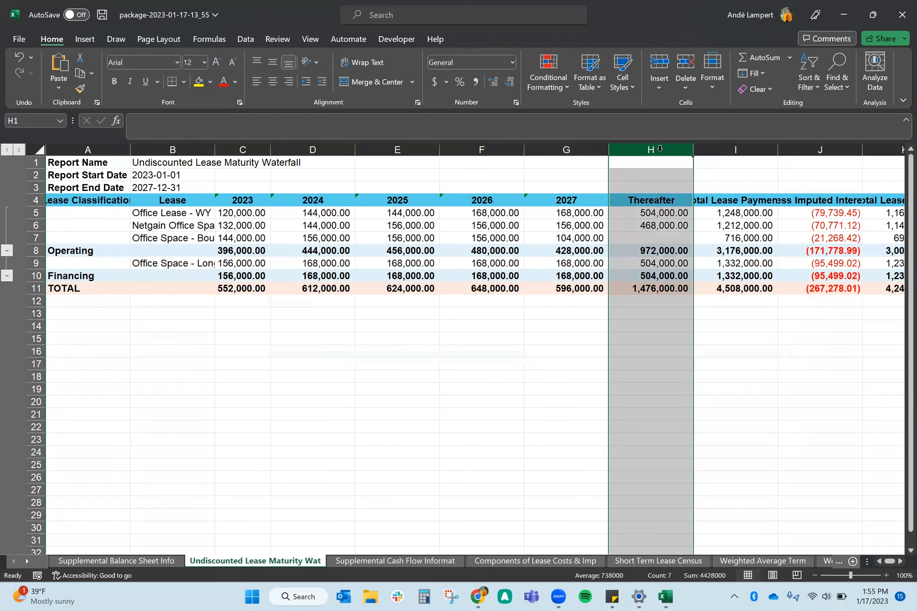
pyautogui.click(751, 147)
pyautogui.click(793, 151)
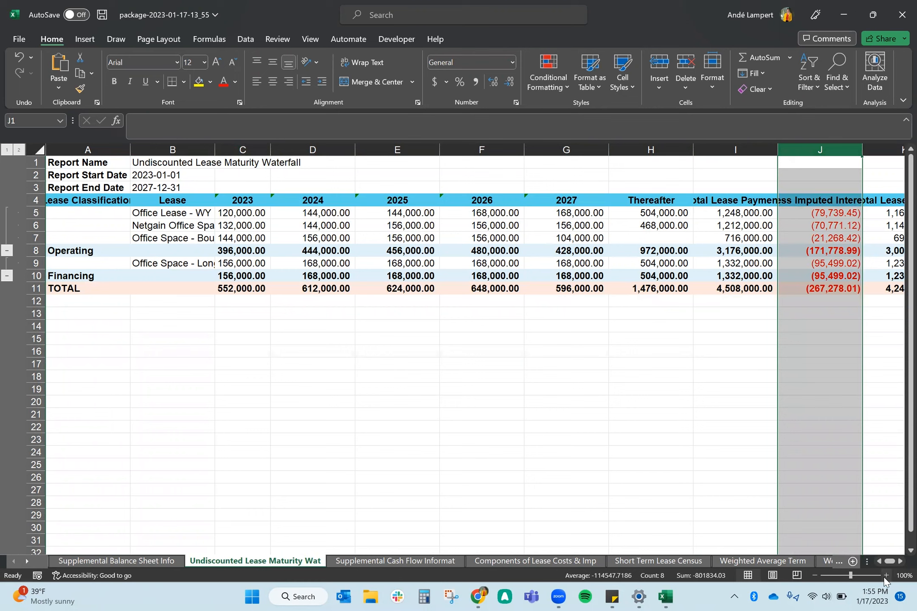
# Step: Examine the waterfall's total lease liabilities column and its amount in the TOTAL row
pyautogui.click(897, 561)
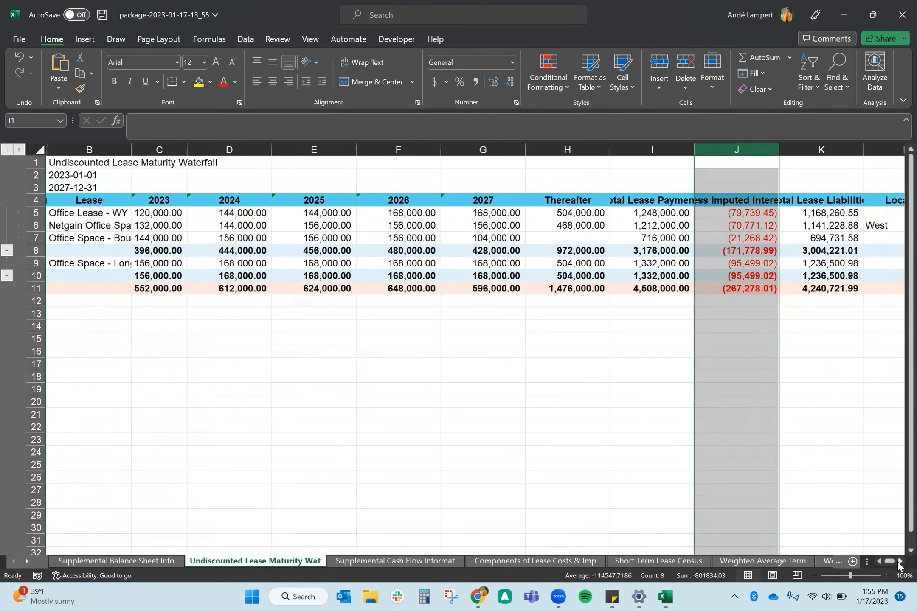
pyautogui.click(897, 562)
pyautogui.click(732, 149)
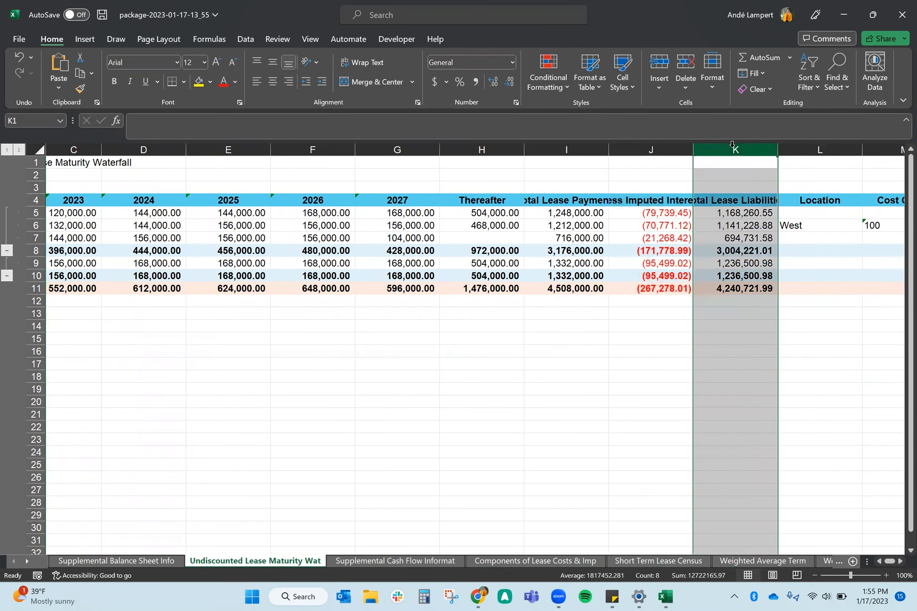
pyautogui.click(750, 289)
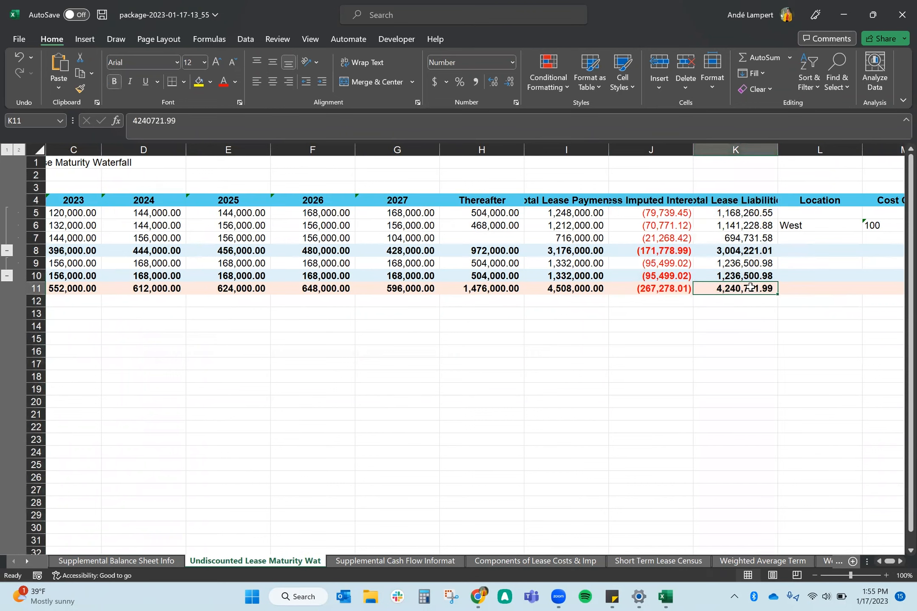
# Step: On the Supplemental Cash Flow Information sheet, fit the Lease and Disclosure columns to their contents
pyautogui.click(361, 561)
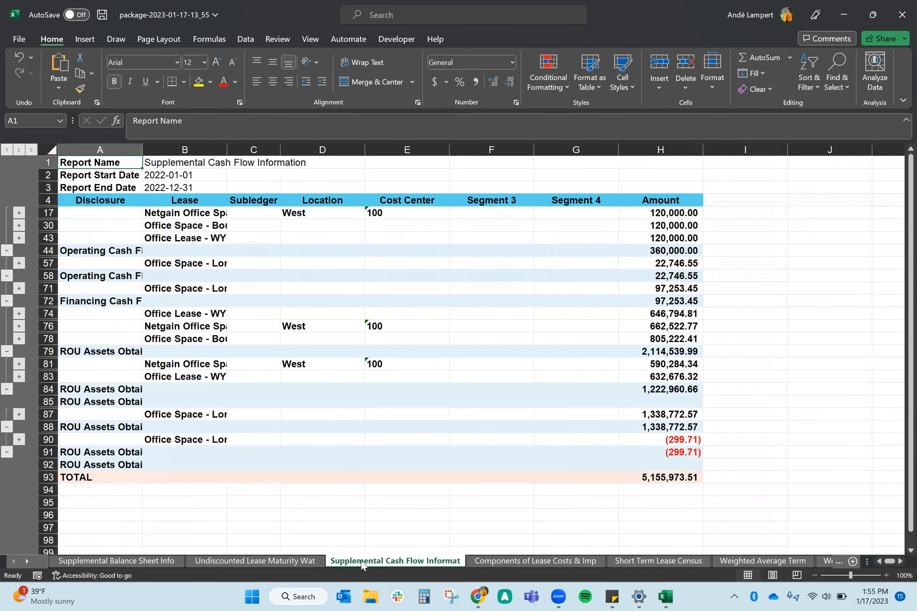
pyautogui.doubleClick(232, 142)
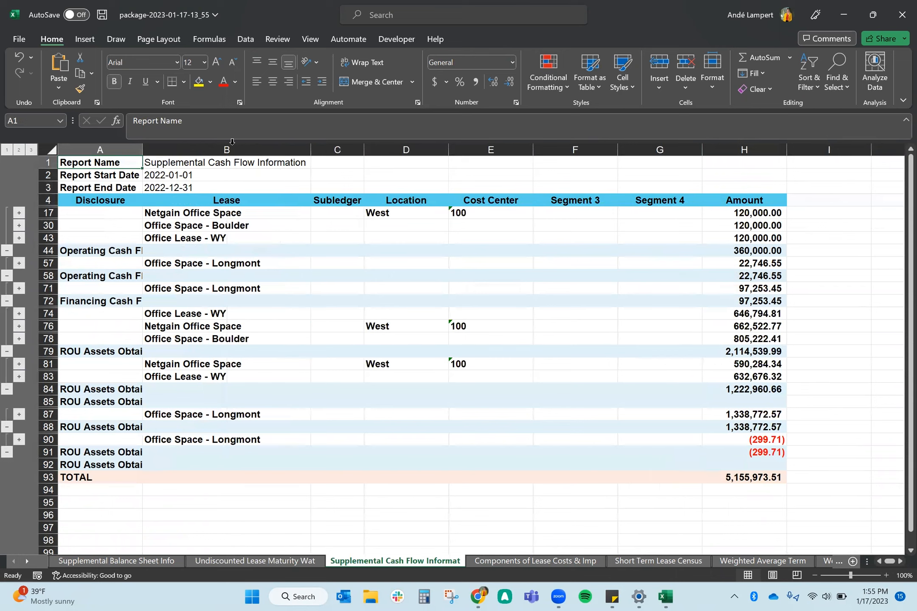
pyautogui.doubleClick(141, 144)
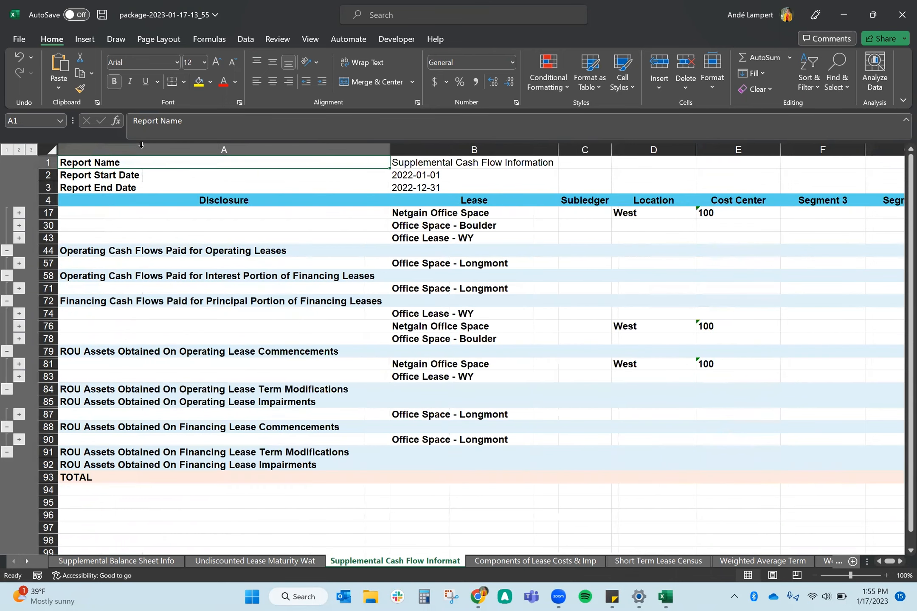
# Step: On the Components of Lease Costs & Impairments sheet, fit the Disclosure and Lease columns to their contents
pyautogui.click(571, 561)
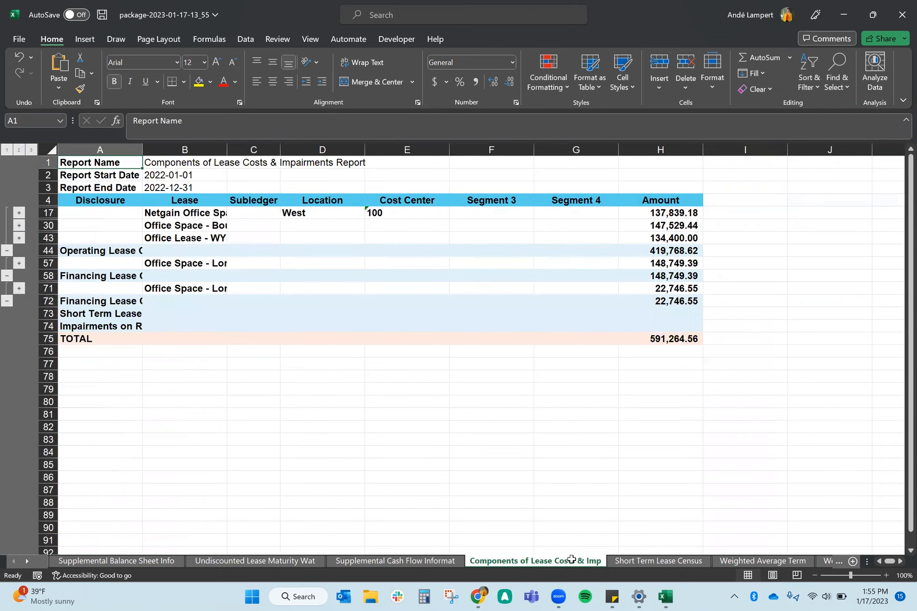
pyautogui.doubleClick(141, 148)
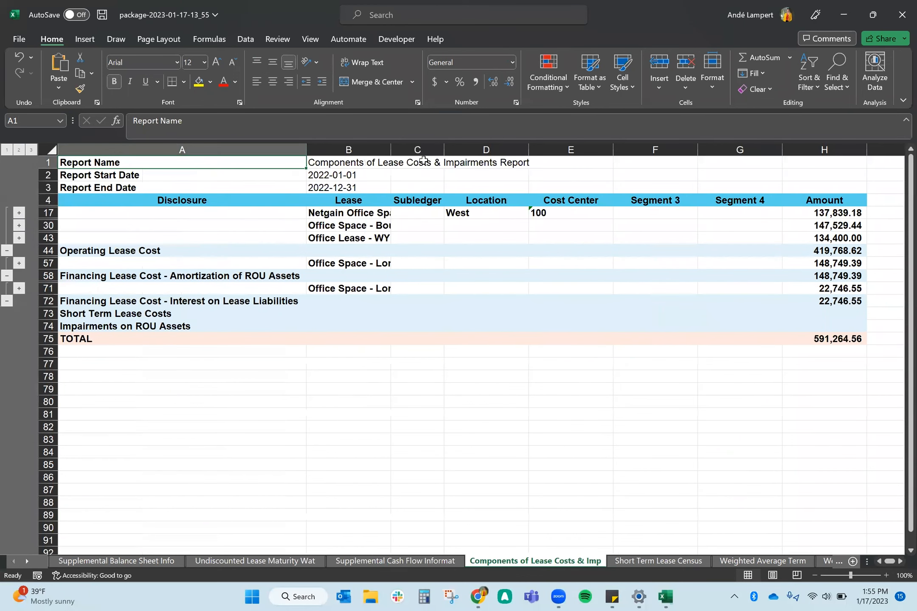
pyautogui.doubleClick(391, 149)
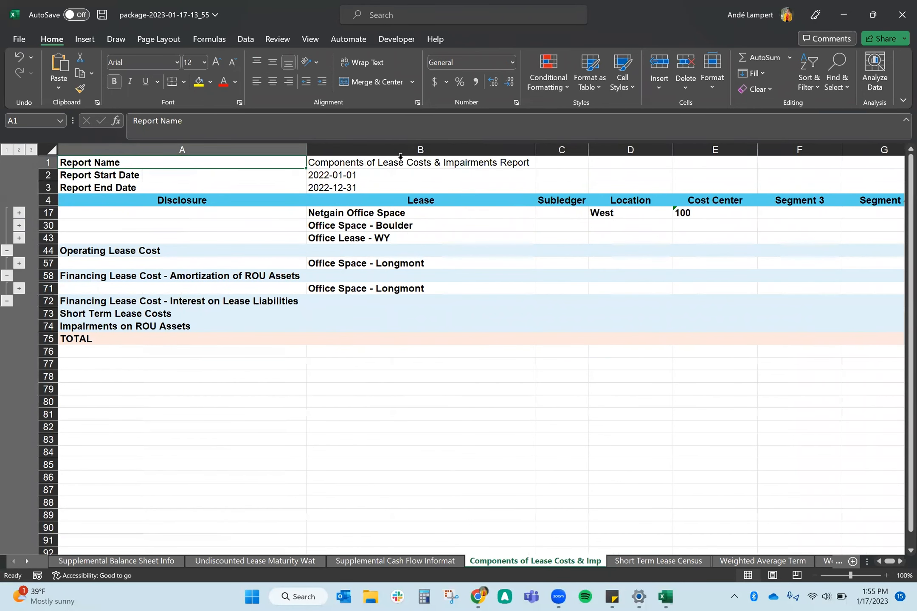
# Step: Check the Short Term Lease Census sheet for lease entries below the Id header
pyautogui.click(643, 561)
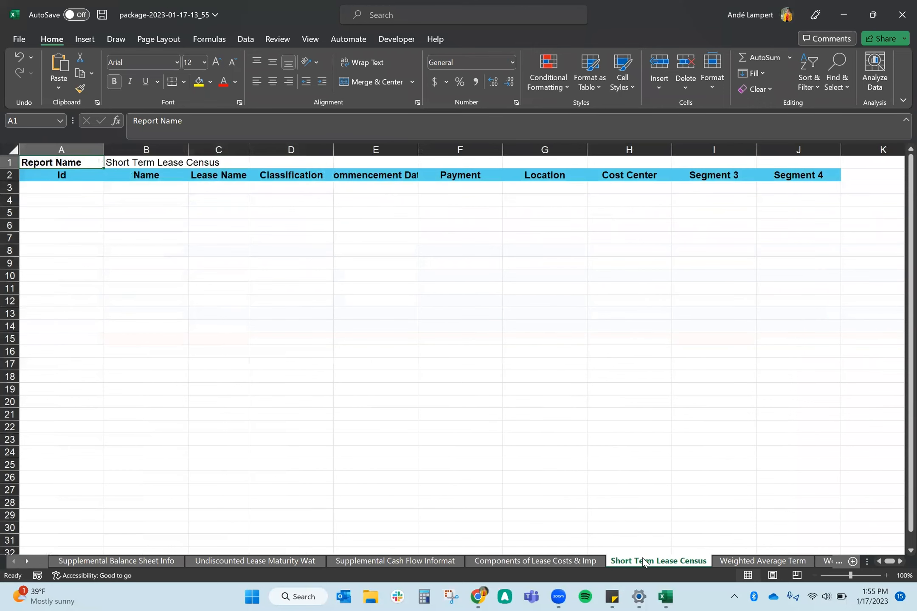
pyautogui.moveTo(80, 187); pyautogui.dragTo(69, 354)
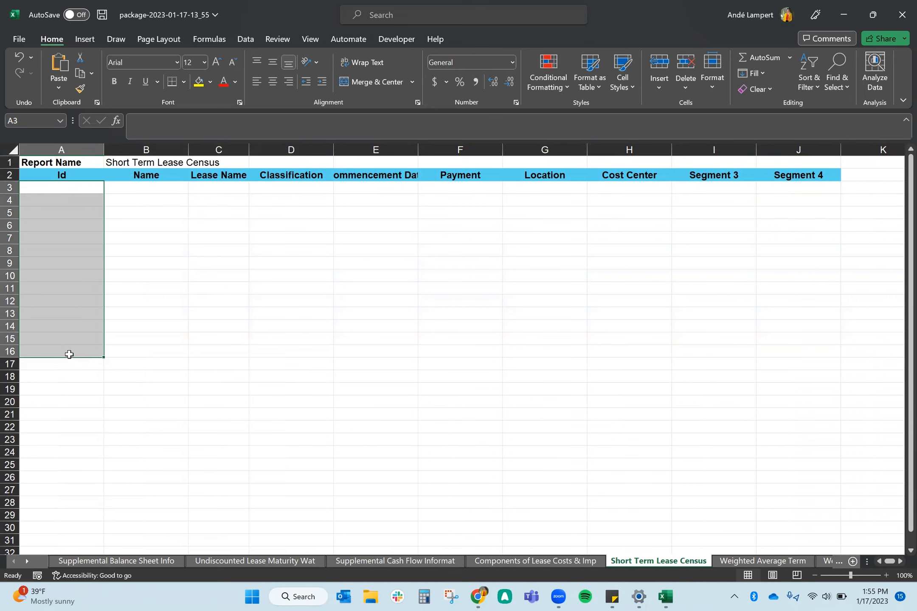
pyautogui.click(69, 354)
# Step: View the Weighted Average Term sheet and the Weighted Average Rate sheet
pyautogui.click(741, 562)
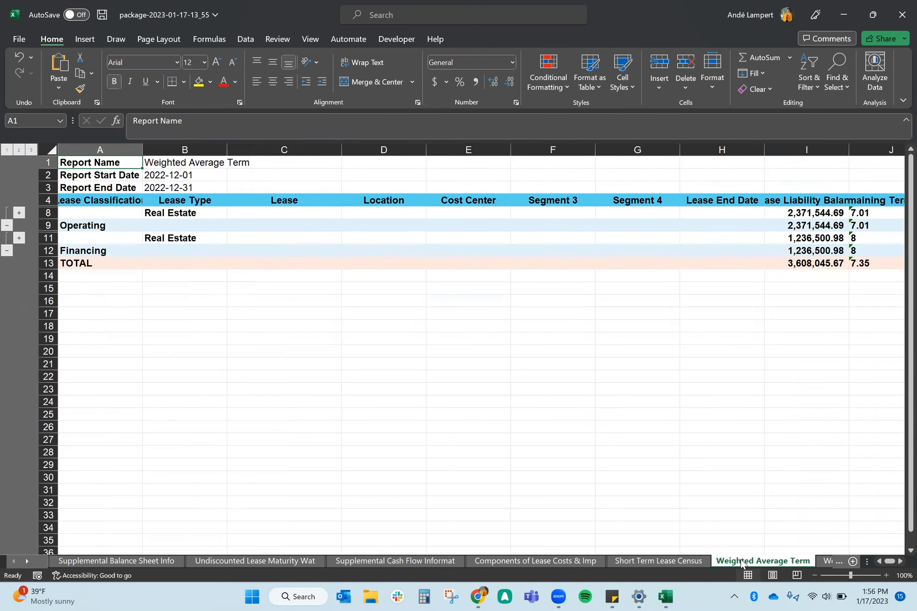
pyautogui.click(830, 561)
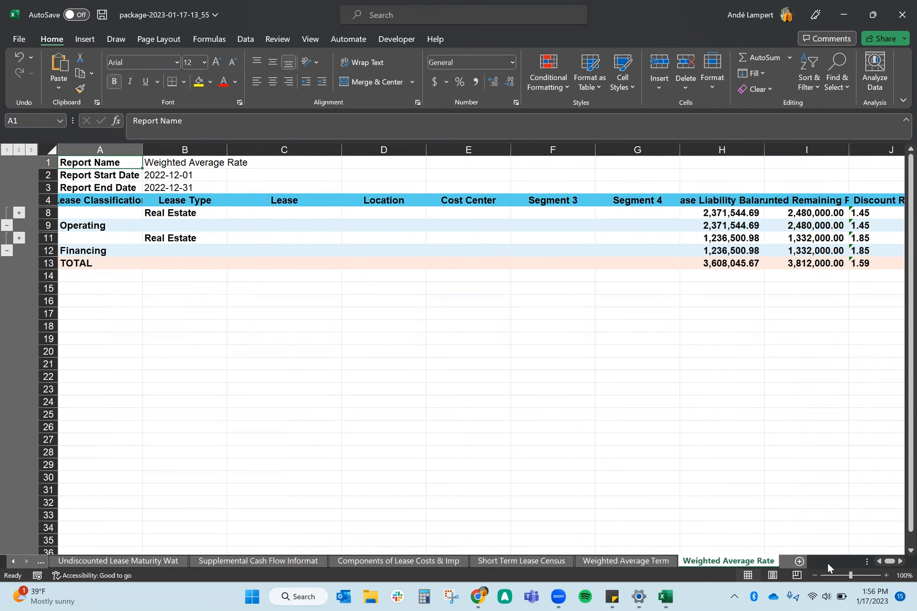
# Step: Collapse the Supplemental Cash Flow Information sheet to its disclosure totals and select the table from the Disclosure header to the TOTAL amount
pyautogui.click(306, 561)
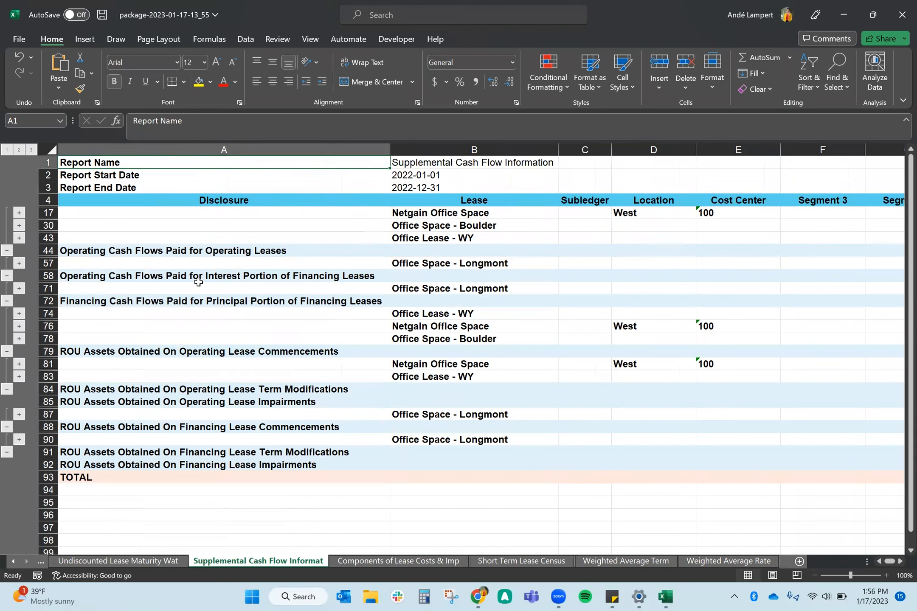
pyautogui.click(11, 153)
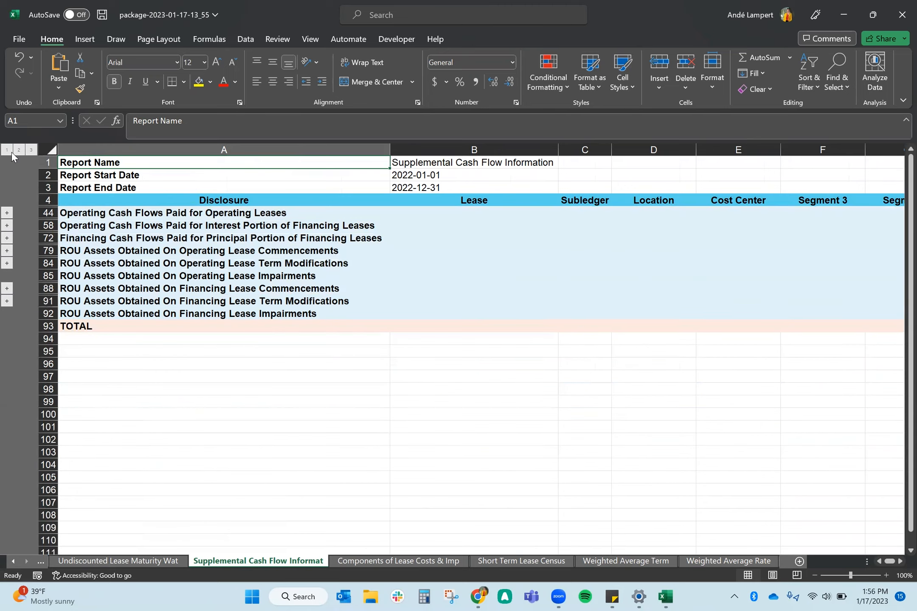
pyautogui.scroll(-1, 373, 328)
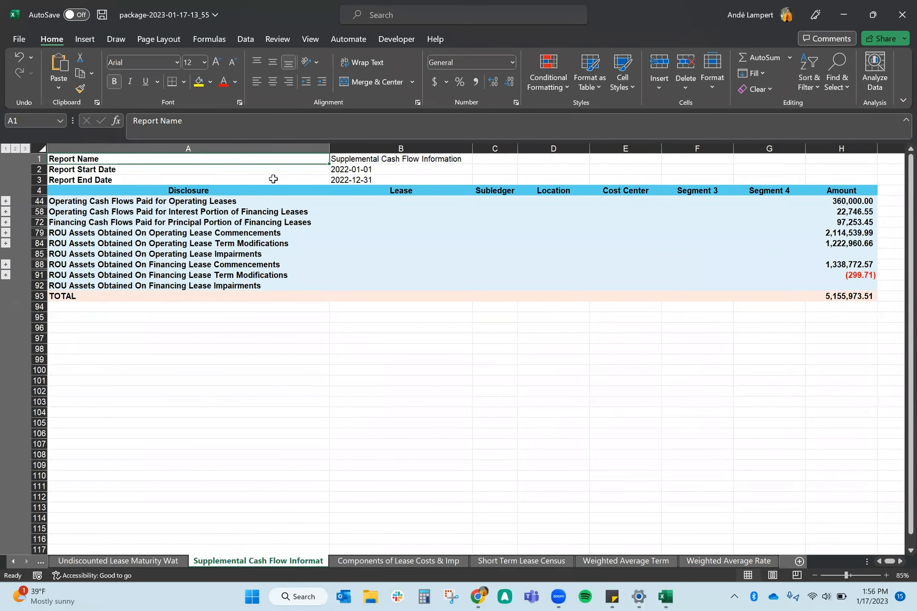
pyautogui.moveTo(257, 193); pyautogui.dragTo(848, 297)
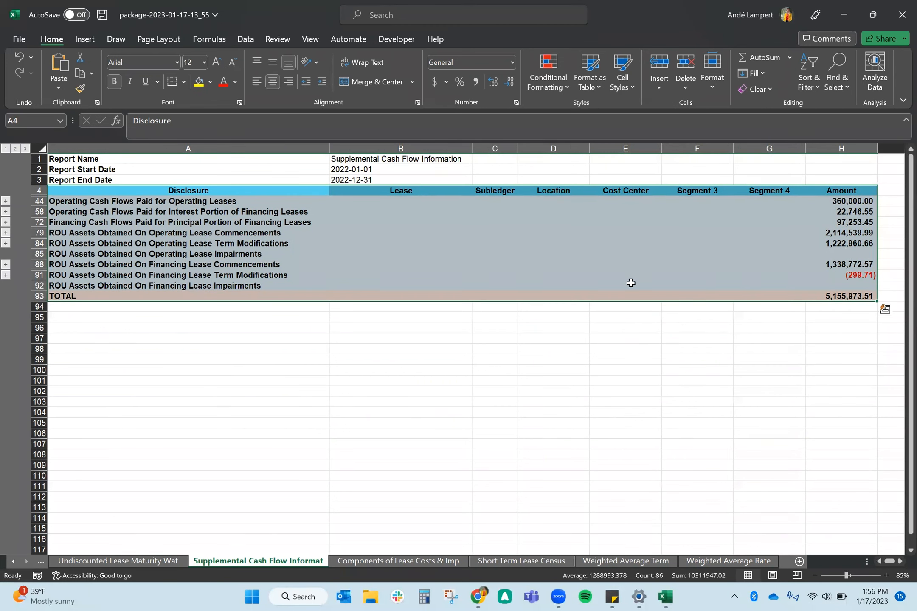
pyautogui.hotkey('ctrl', 'q')
pyautogui.hotkey('ctrl', 'q')
# Step: Expand the cash flow sheet to its monthly detail, check Netgain Office Space's total amount, and collapse the rows to lease subtotals
pyautogui.click(26, 149)
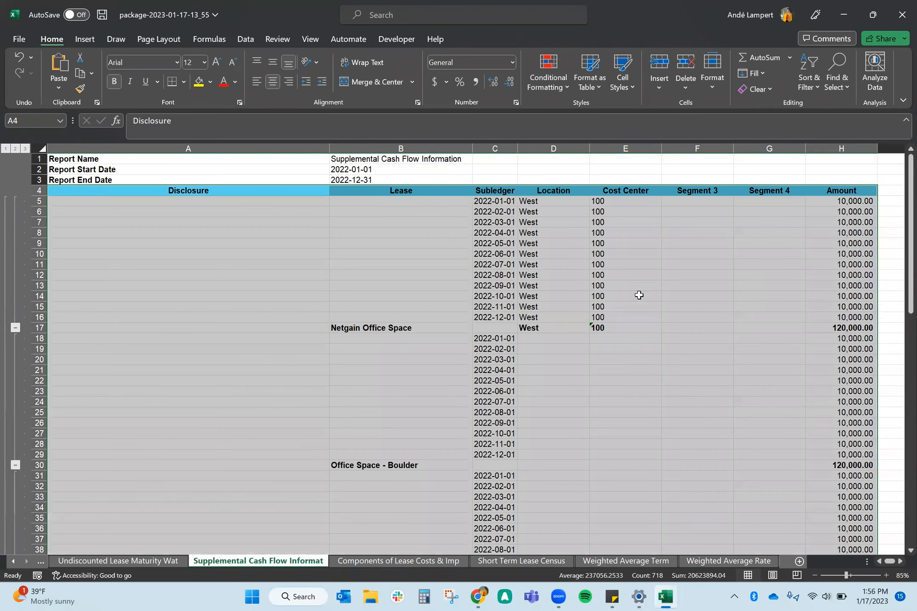
pyautogui.click(639, 296)
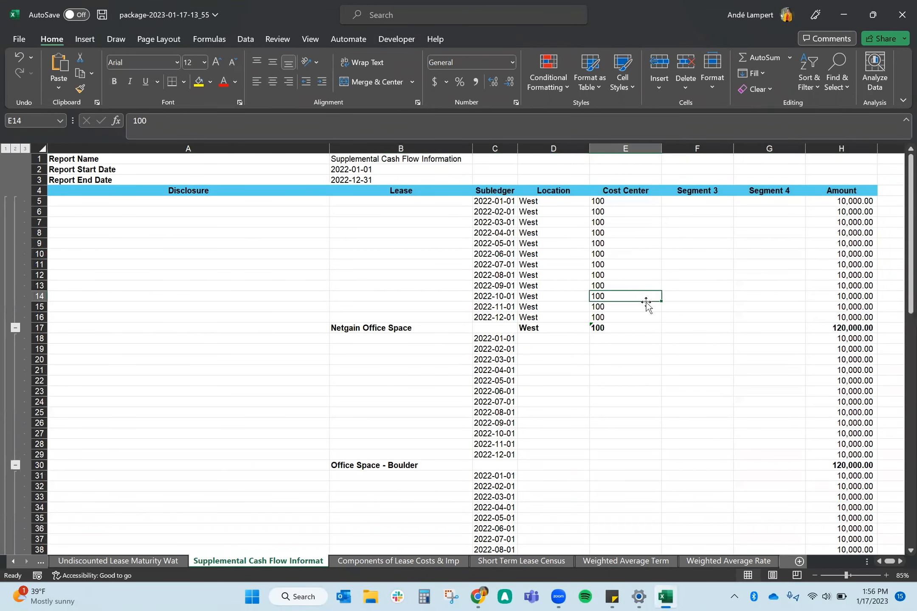
pyautogui.click(859, 328)
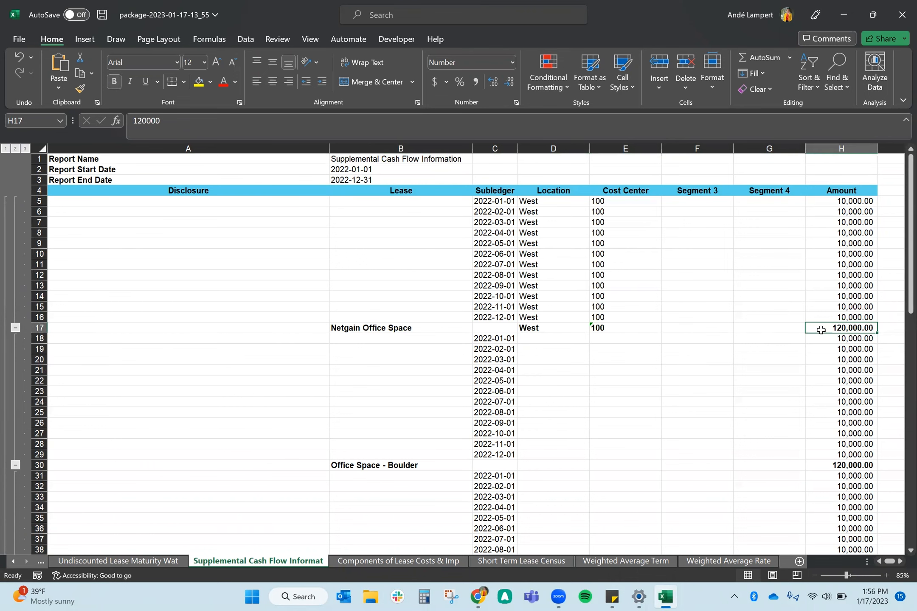
pyautogui.click(15, 148)
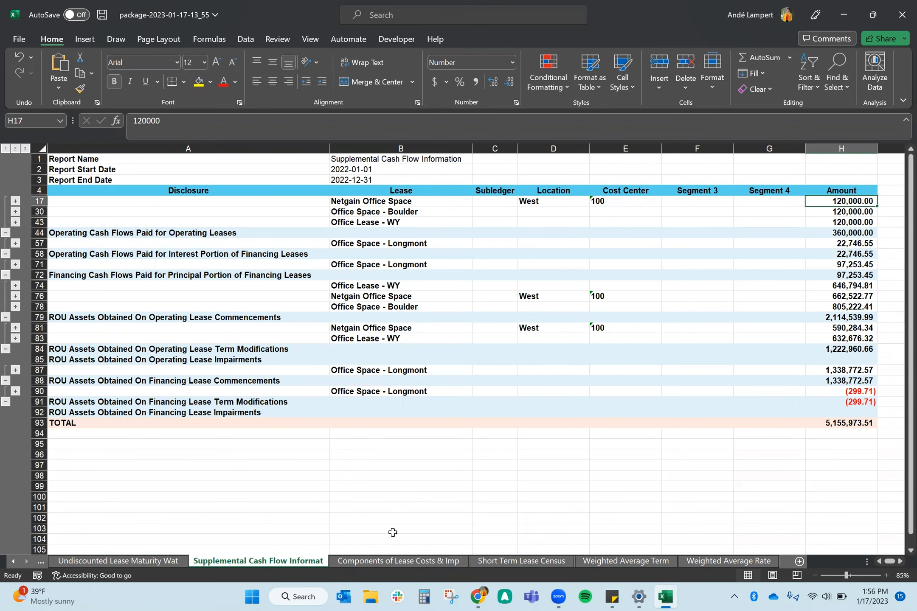
# Step: On the Components of Lease Costs & Impairments sheet, expand the monthly detail and collapse it to the disclosure totals
pyautogui.click(386, 564)
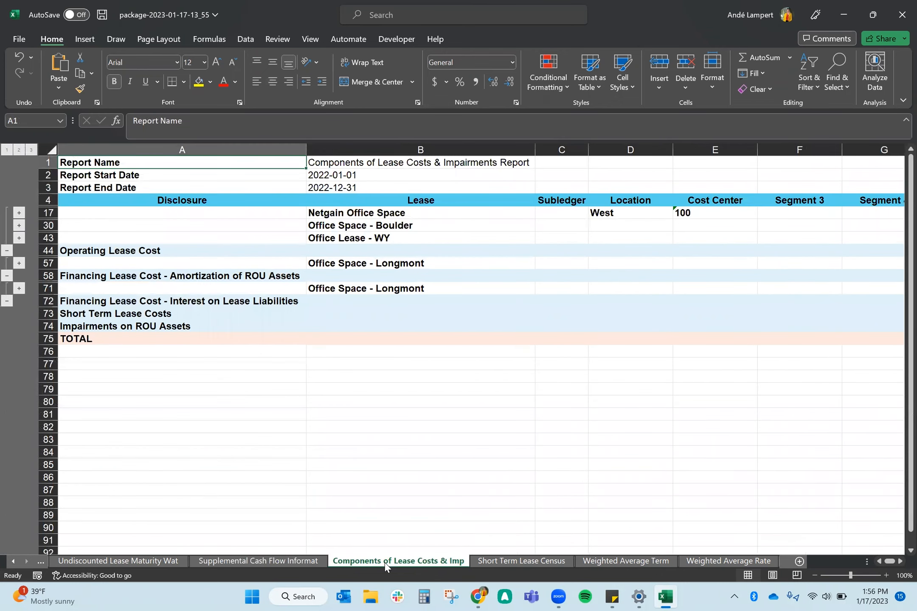
pyautogui.keyDown('ctrl'); pyautogui.scroll(-1, 198, 299); pyautogui.keyUp('ctrl')
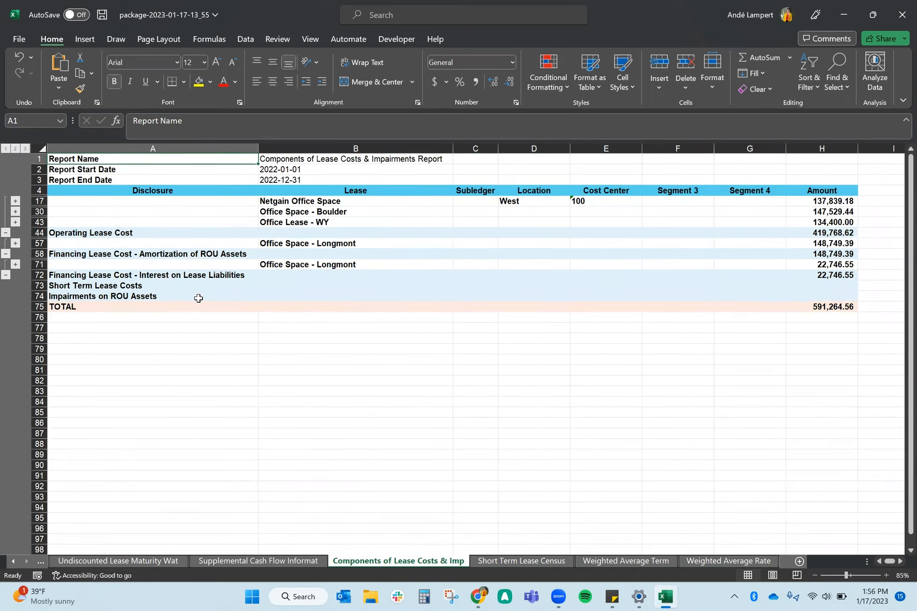
pyautogui.click(26, 151)
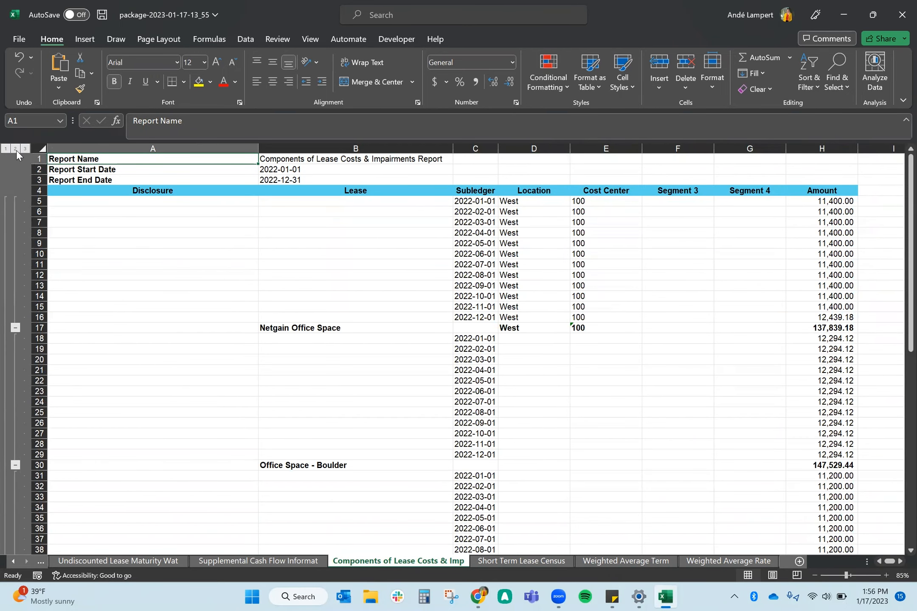
pyautogui.click(15, 149)
pyautogui.click(6, 150)
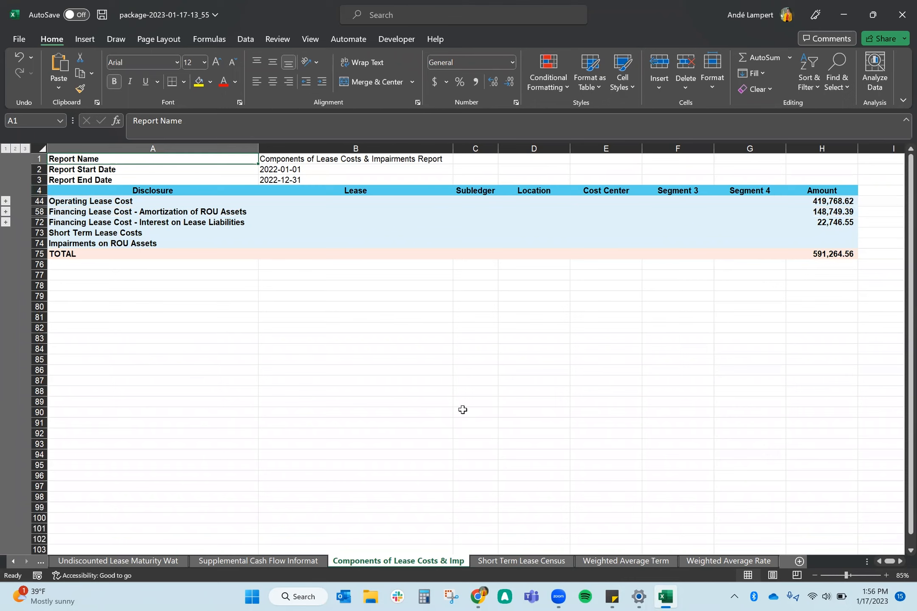
# Step: Close the disclosure package workbook without saving its changes
pyautogui.click(900, 12)
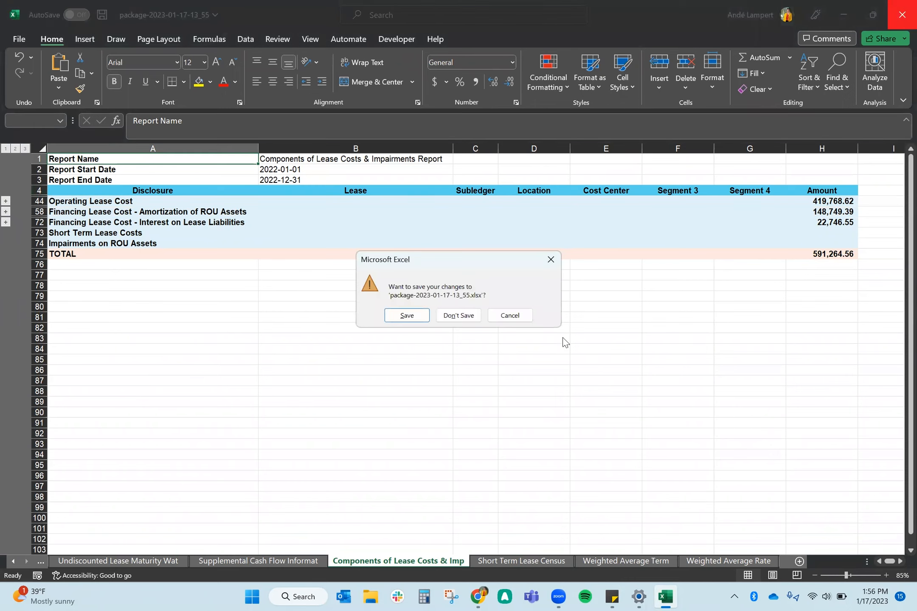
pyautogui.click(468, 315)
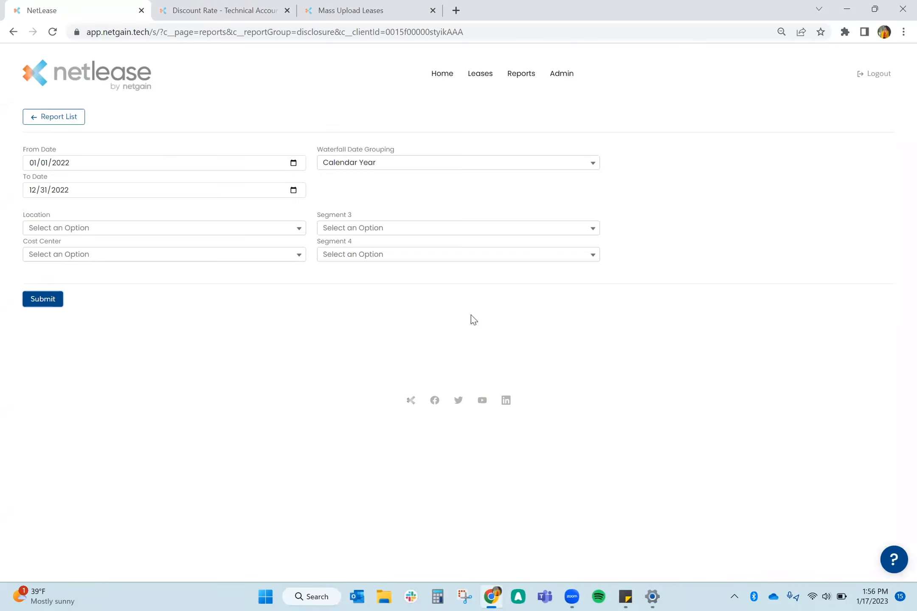